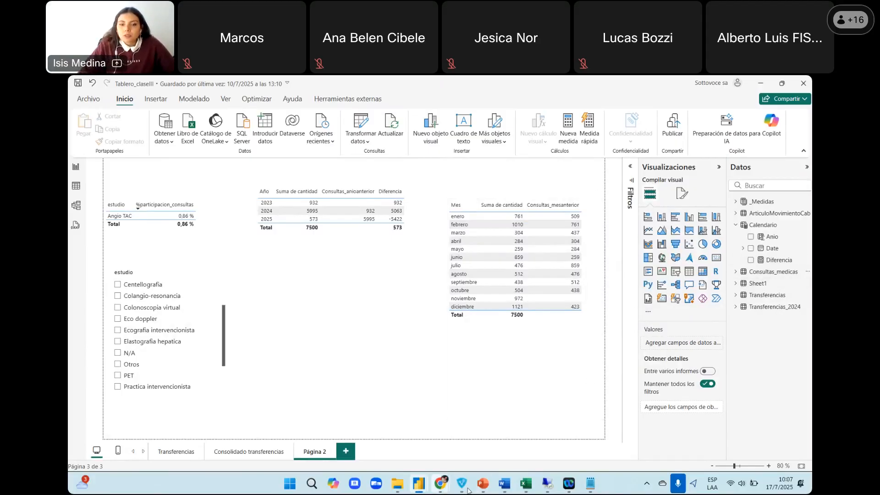
Switch to the Modulo III PowerPoint presentation and open slide 16 on TOTALYTD/TOTALMTD and PREVIOUSMONTH/PREVIOUSYEAR
mouse_move(483, 483)
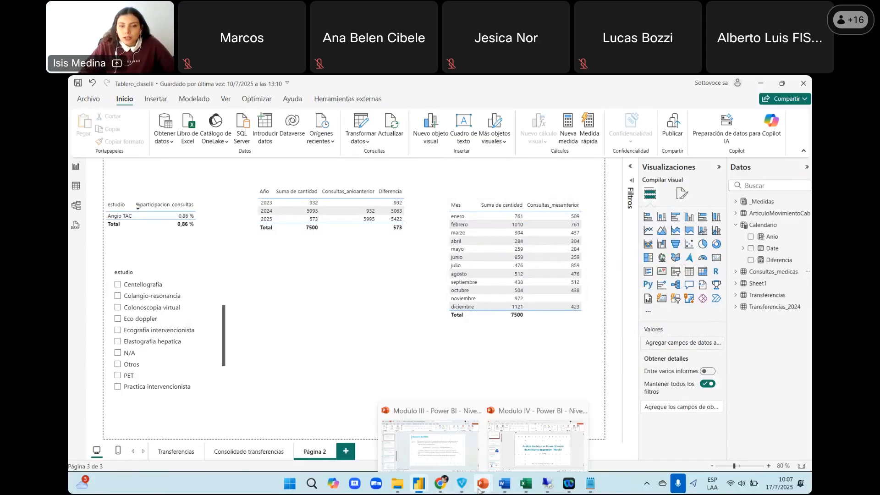
click(461, 448)
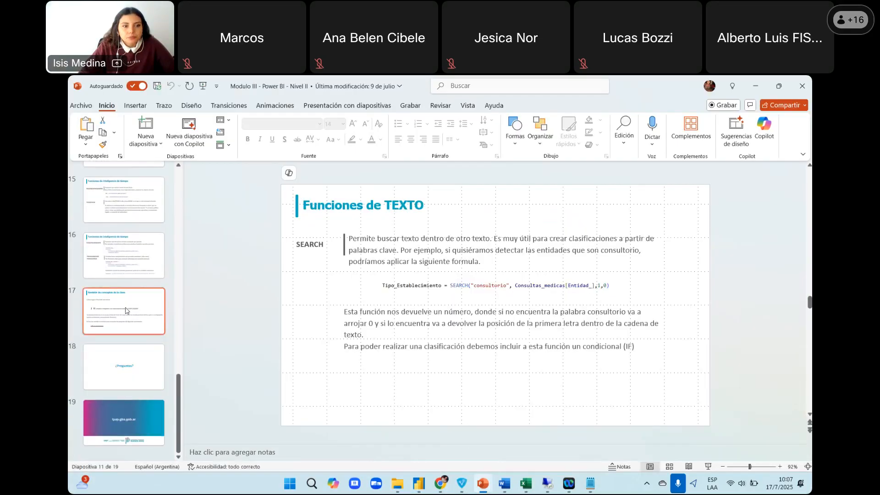
click(126, 258)
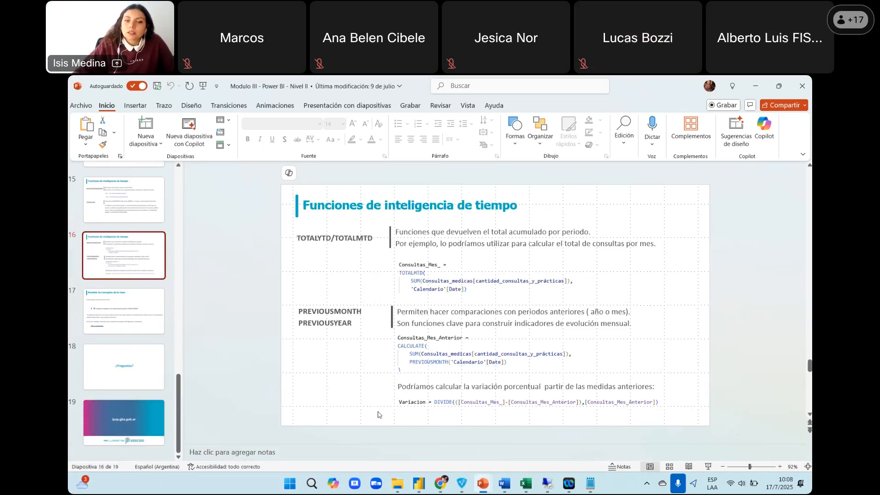
click(419, 488)
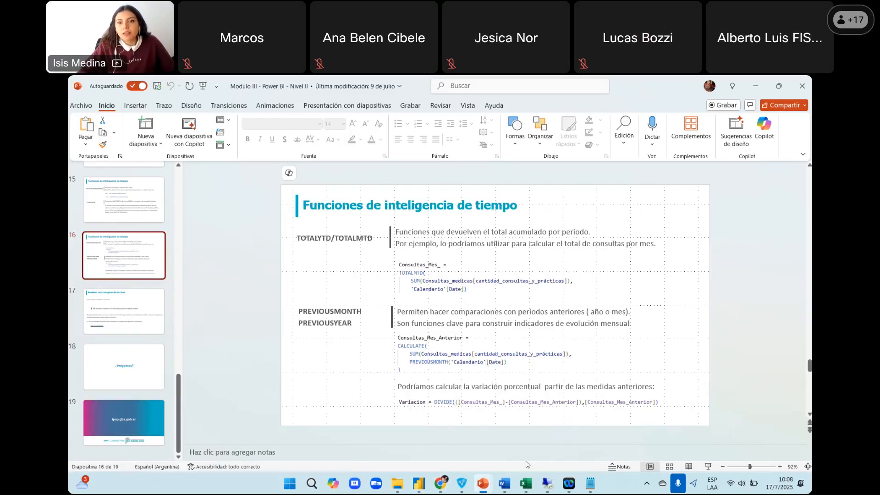
Present slide 14, with the Calendario table example using ADDCOLUMNS and CALENDAR, in full screen and end the slide show
scroll(127, 300, up, 1)
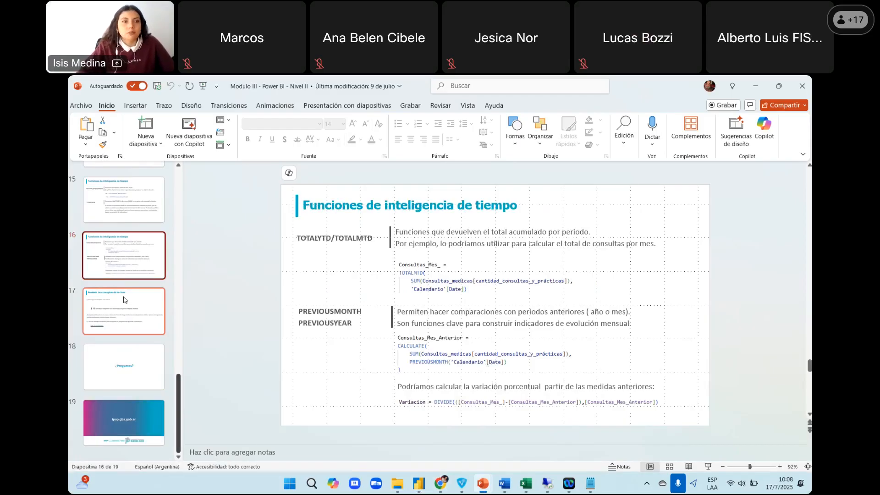
scroll(127, 300, up, 1)
click(124, 224)
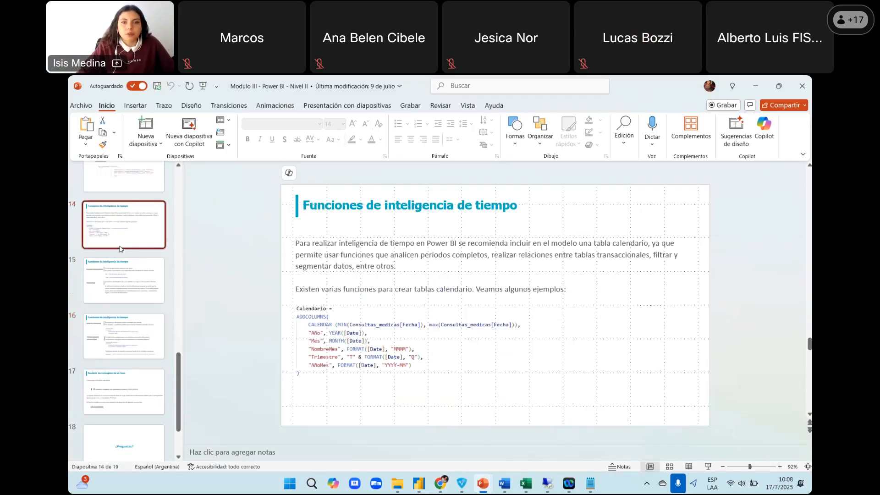
click(708, 465)
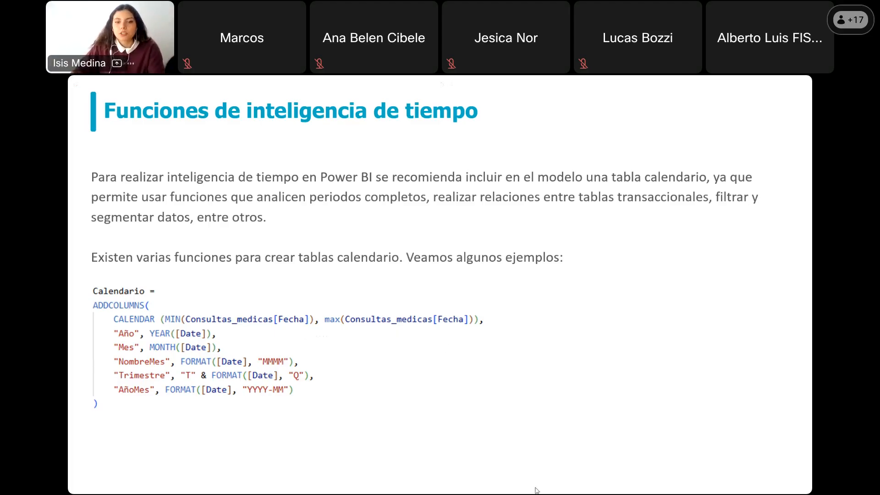
key(Escape)
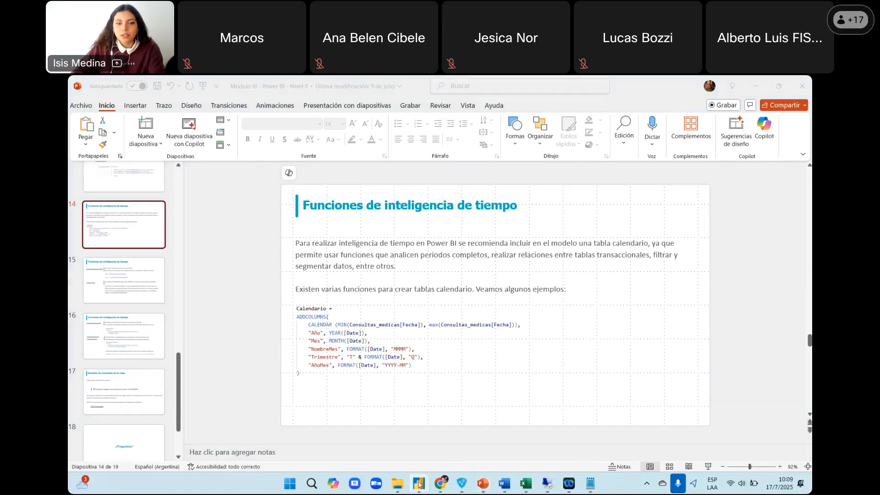
Switch to the Tablero_claseIII report in Power BI and display the formula of the Calendario table
mouse_move(418, 484)
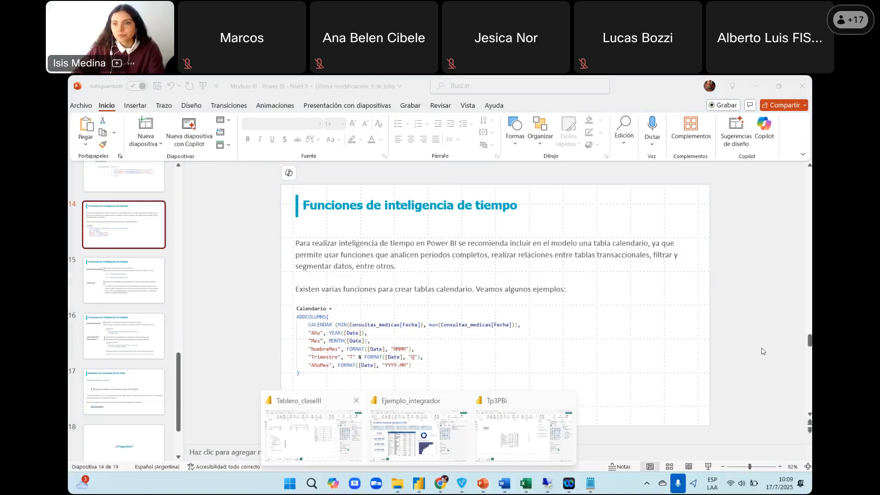
click(766, 225)
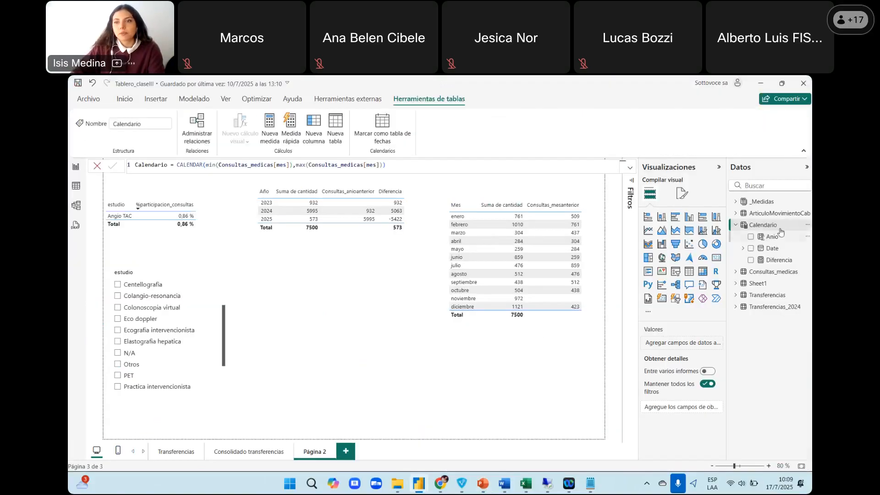
click(769, 465)
click(768, 466)
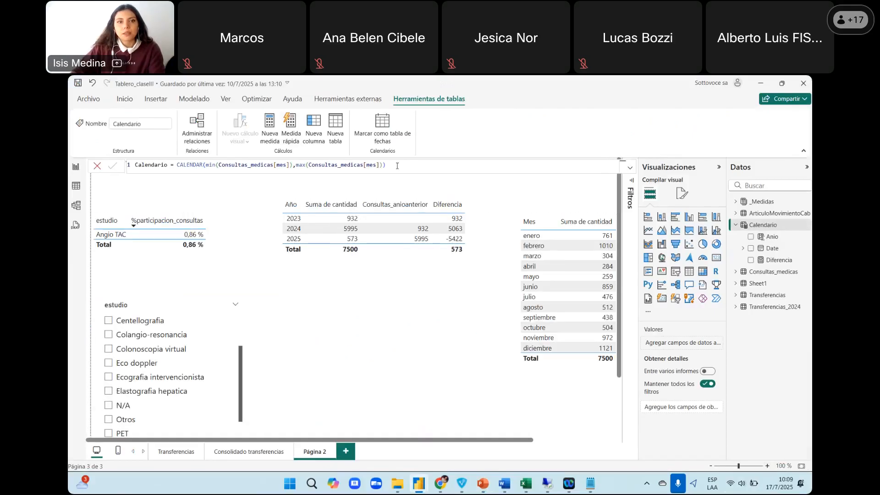
click(397, 165)
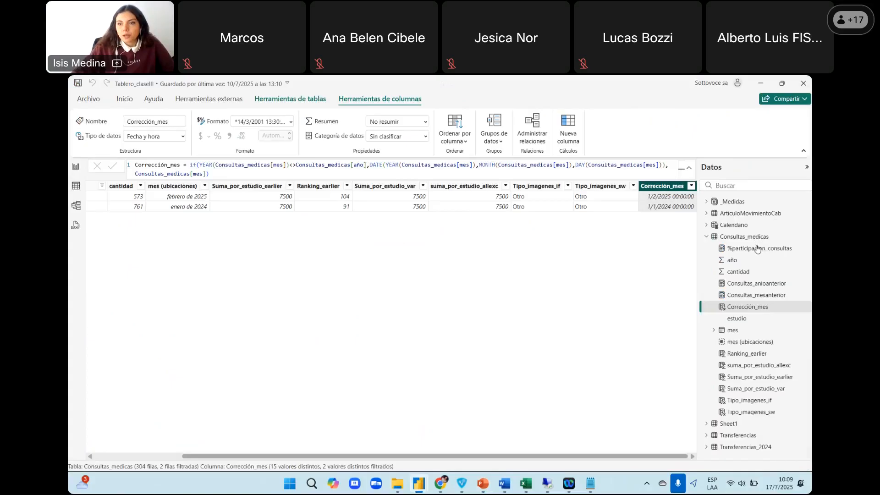
Examine the mes column in the data of the Consultas_medicas table
click(682, 345)
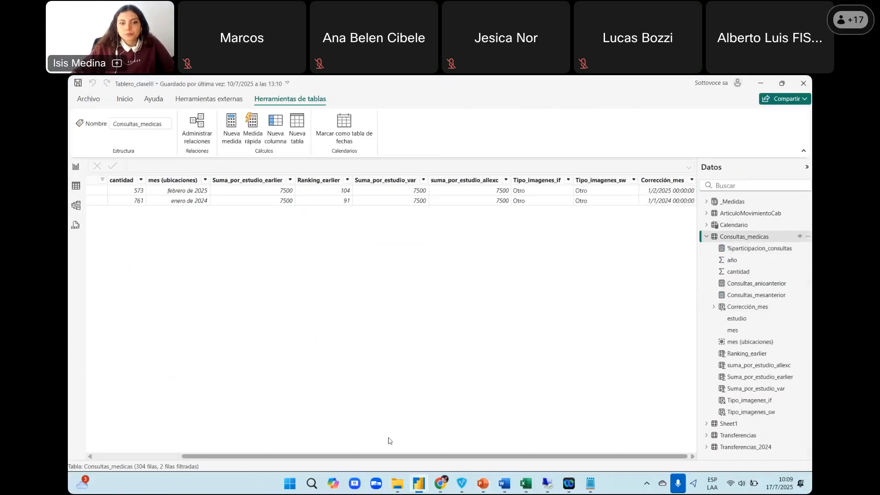
drag(400, 456, 238, 458)
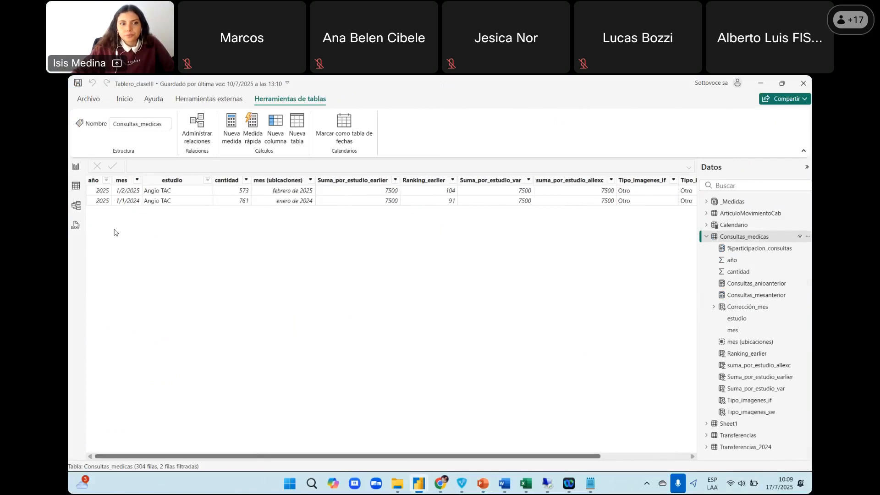
click(123, 181)
right_click(122, 183)
click(149, 232)
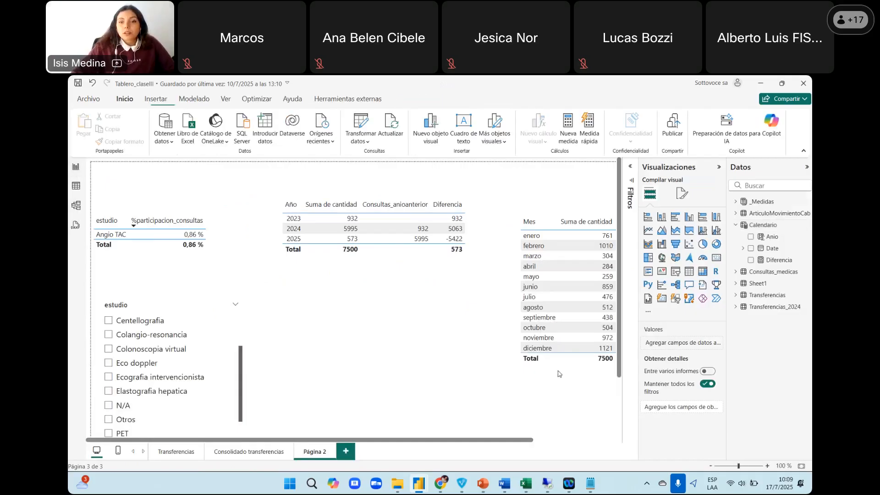
Review the formulas of the Diferencia and Consultas_mesanterior measures, widening the field list to show full names
drag(470, 443, 568, 443)
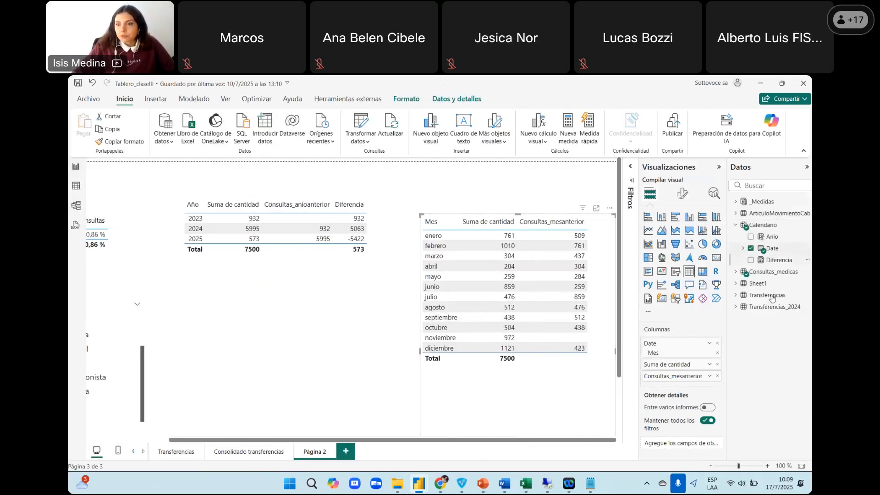
click(781, 261)
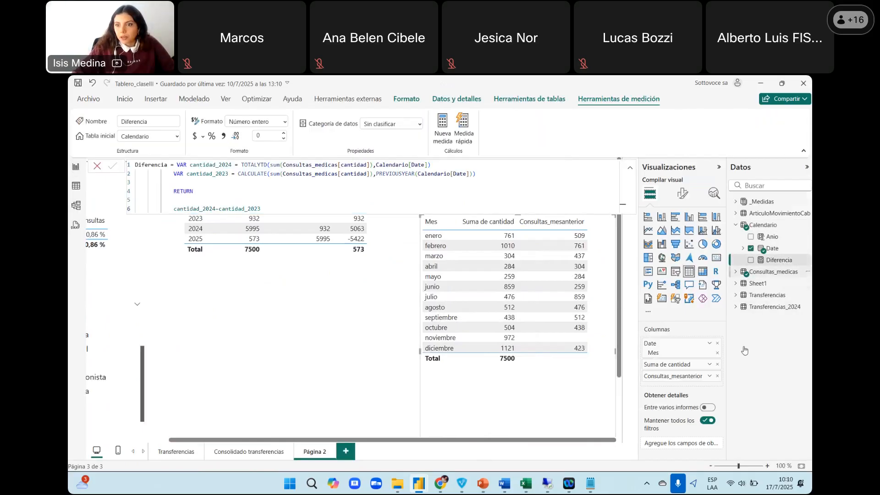
click(735, 272)
scroll(778, 390, down, 2)
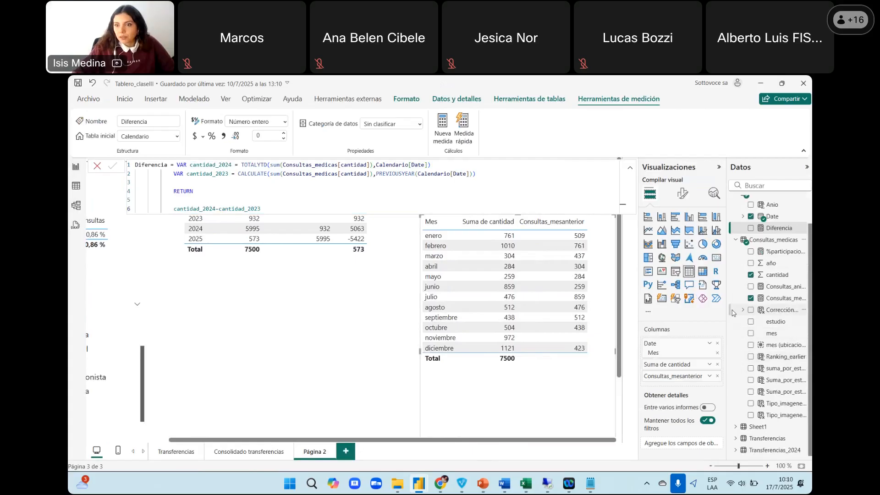
drag(728, 305, 679, 304)
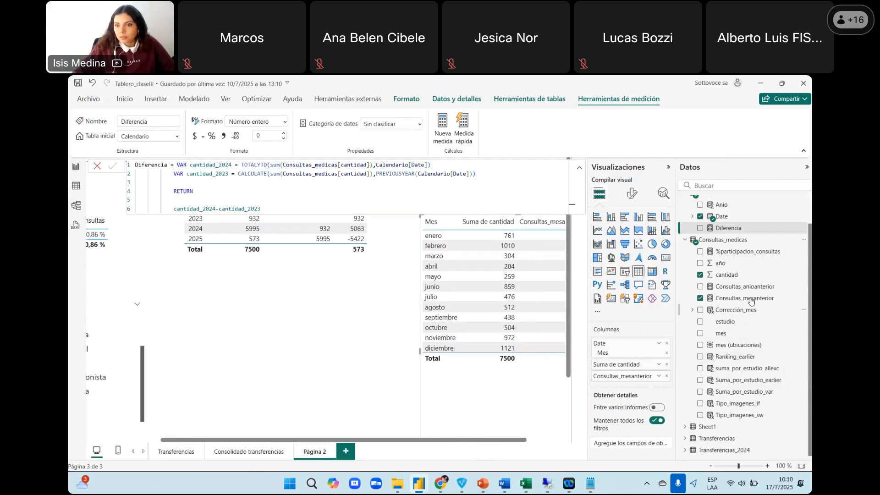
scroll(749, 265, up, 2)
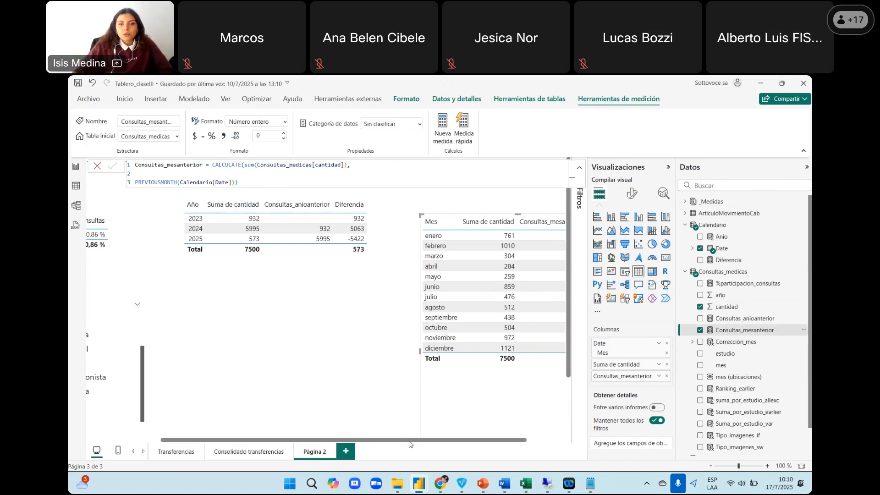
drag(409, 443, 449, 443)
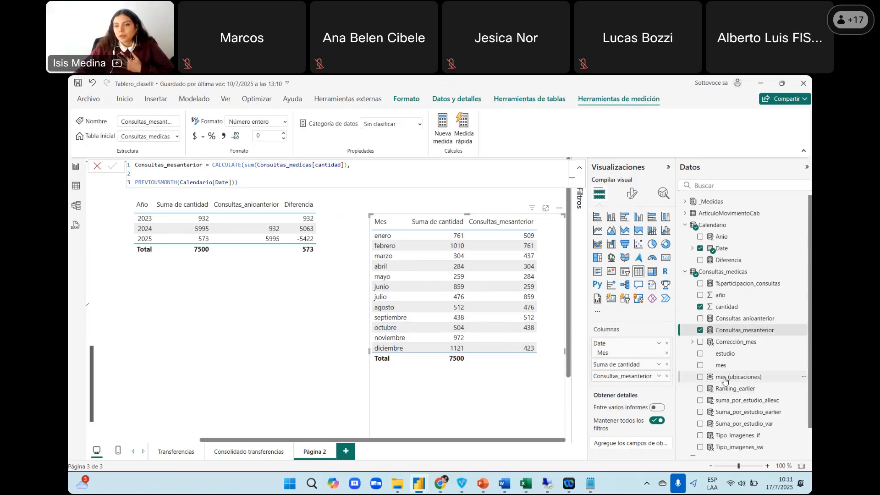
Replace the Date month field with mes (ubicaciones) in the monthly table and widen the visual to fit its columns
drag(728, 381, 635, 343)
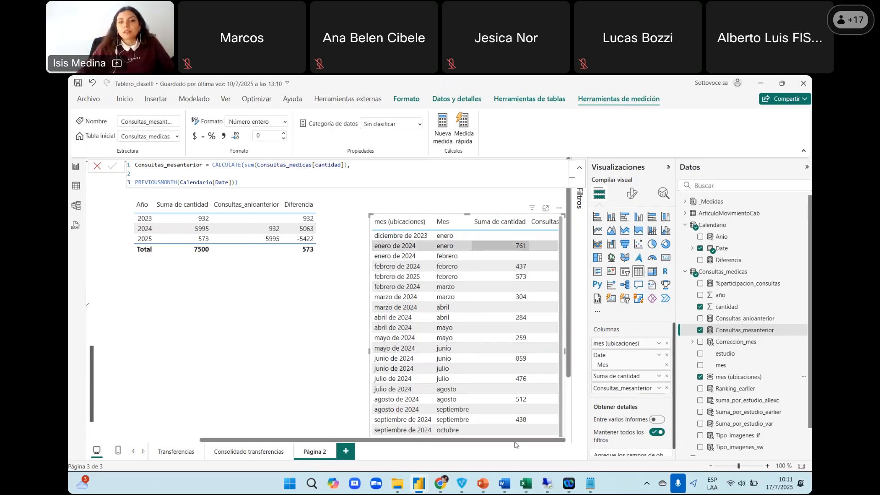
drag(468, 226, 431, 224)
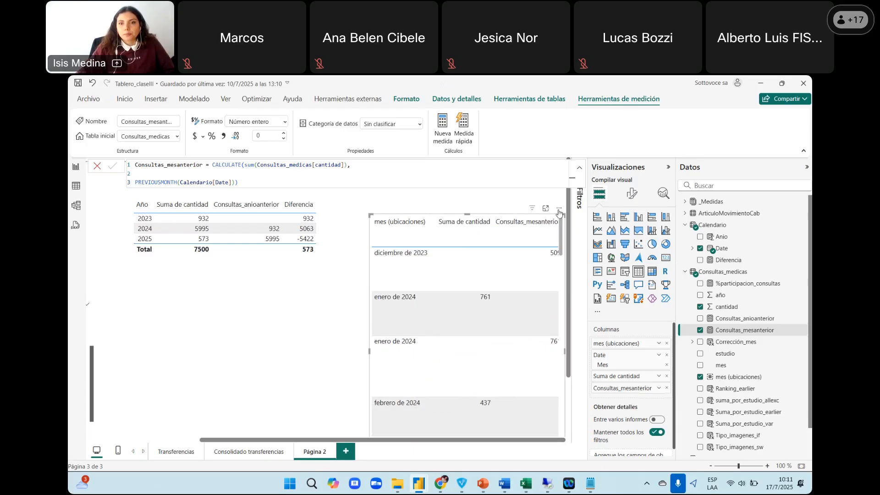
drag(558, 210, 477, 208)
drag(483, 351, 561, 350)
scroll(522, 335, down, 3)
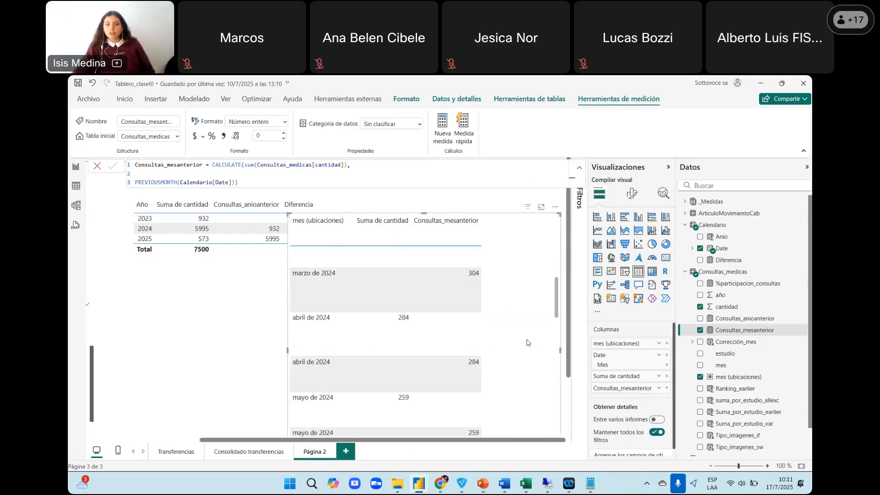
scroll(527, 335, up, 3)
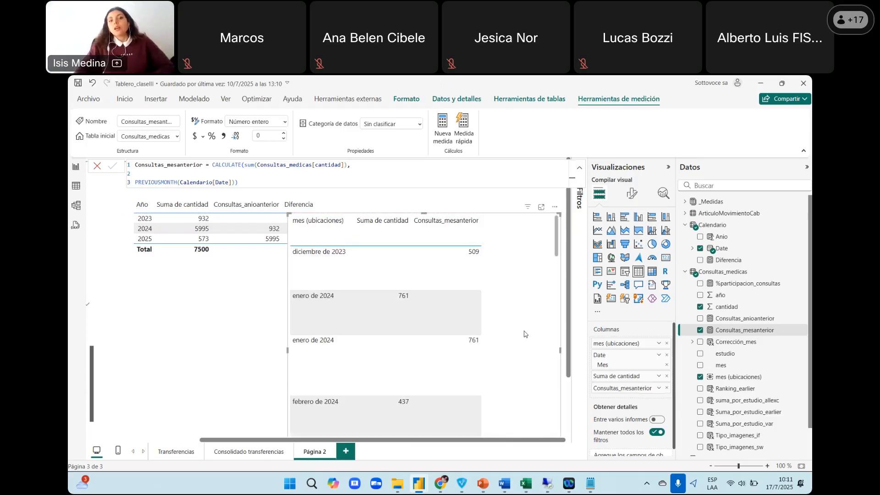
click(667, 355)
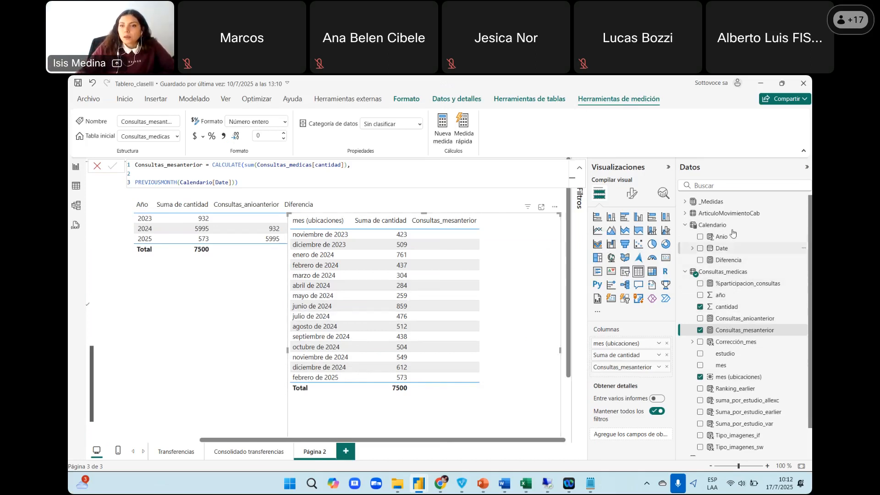
Display and highlight the Calendario table's CALENDAR formula, and collapse the Consultas_medicas field list
click(705, 224)
drag(387, 165, 99, 176)
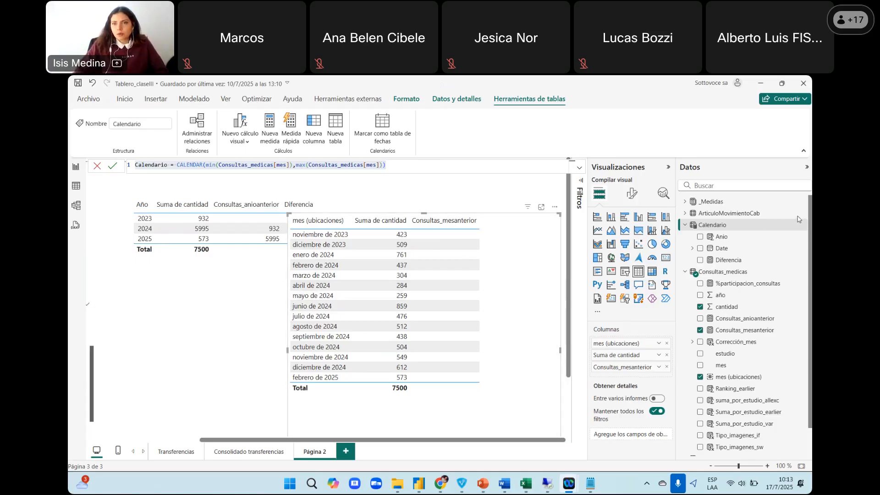
click(685, 271)
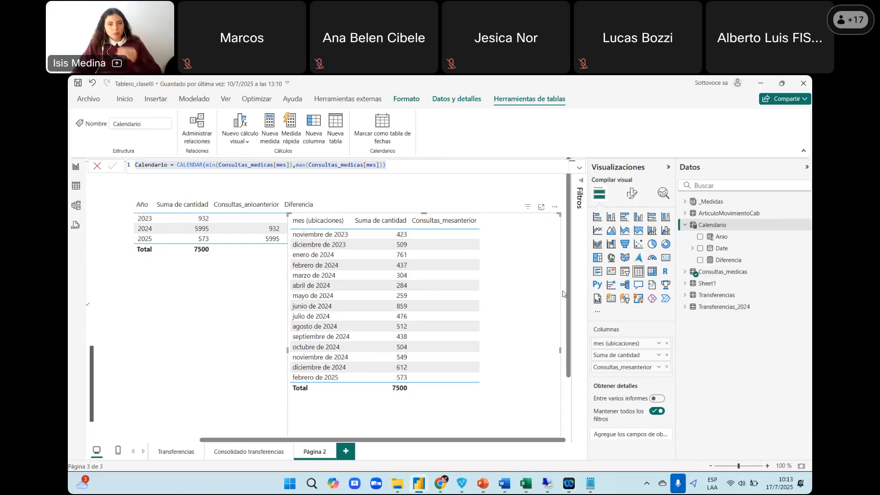
Narrow the monthly table visual from its left edge and move it up beside the yearly table
drag(281, 350, 362, 347)
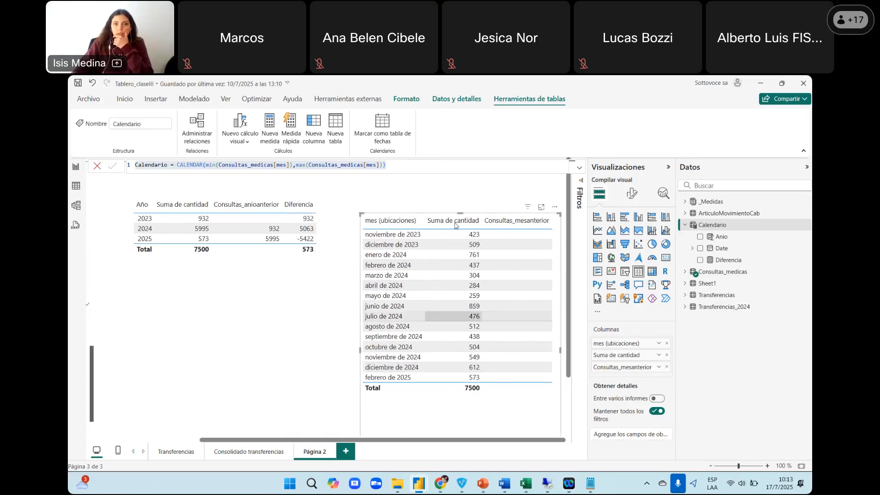
drag(461, 214, 462, 262)
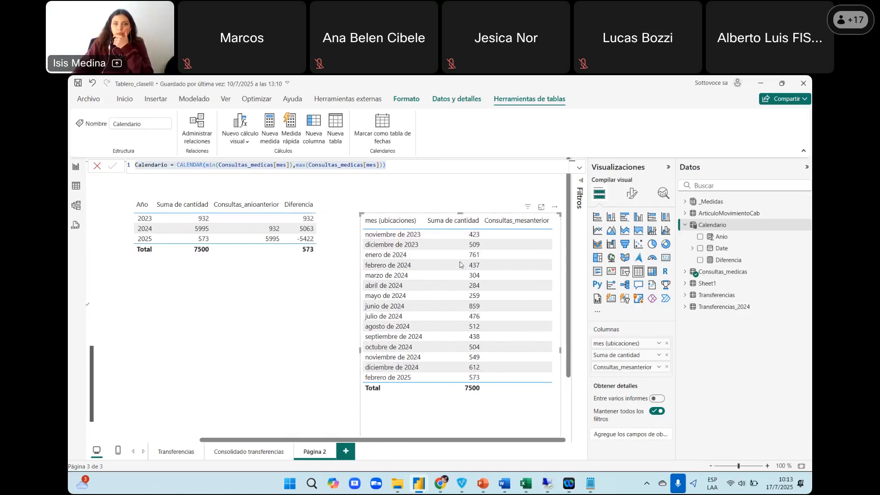
drag(557, 259, 552, 194)
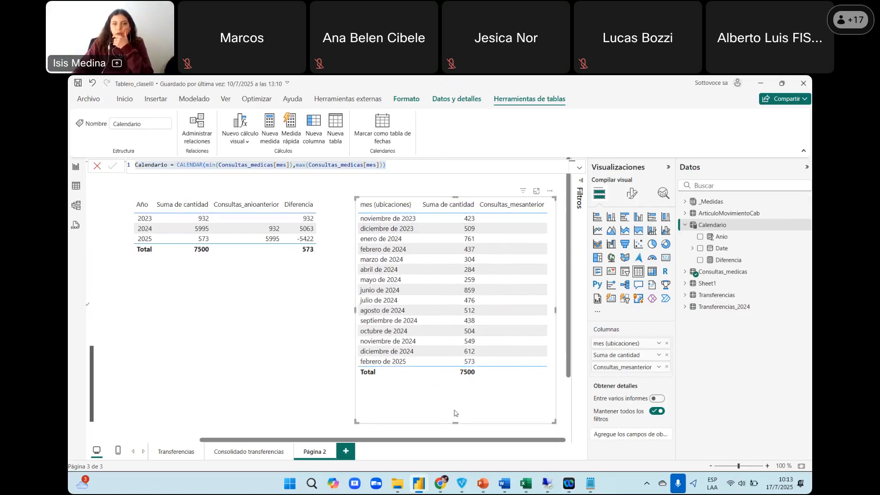
click(456, 426)
drag(454, 425, 455, 402)
click(455, 406)
scroll(482, 330, down, 2)
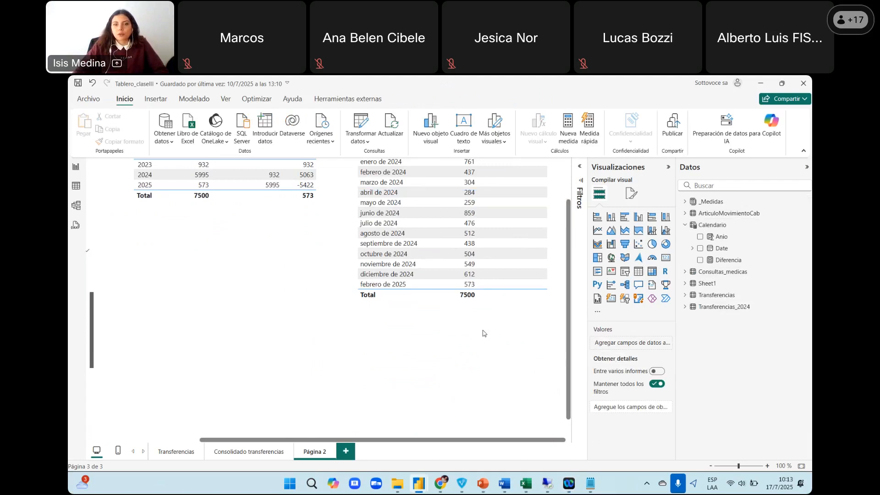
scroll(471, 387, up, 1)
scroll(471, 389, up, 1)
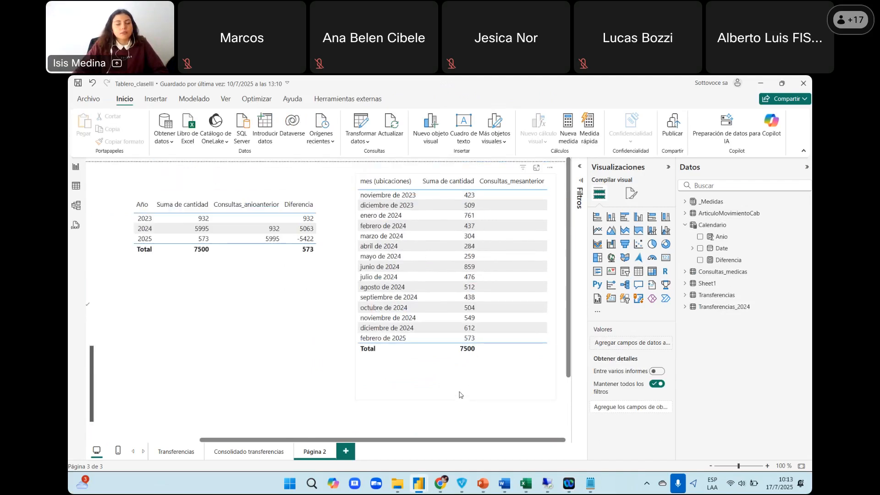
Shorten the monthly table visual to end just below its Total row and leave it selected
click(471, 395)
drag(453, 400, 455, 369)
click(447, 431)
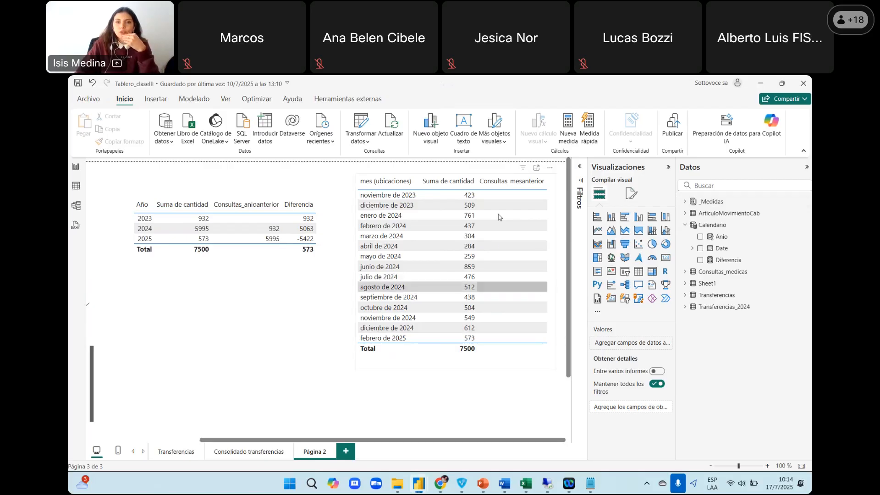
click(542, 223)
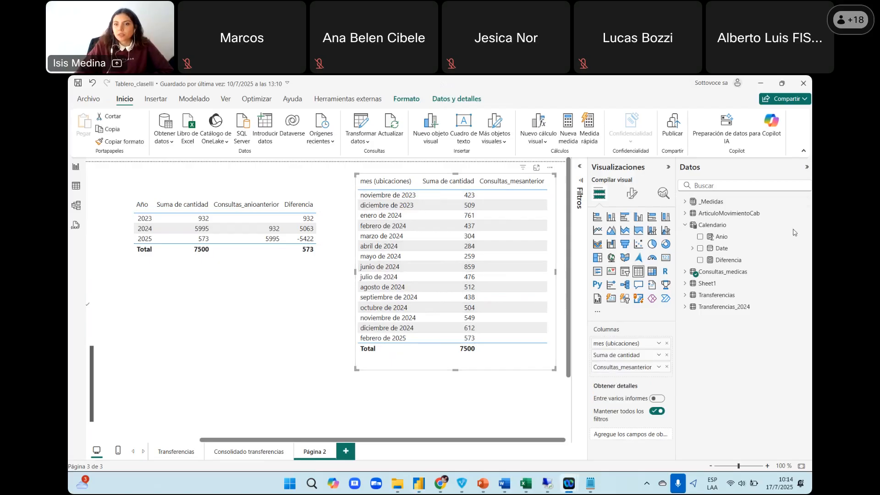
Switch to the Power BI course page in Chrome and open the Actividad Clase 3 quiz from the class contents
click(554, 284)
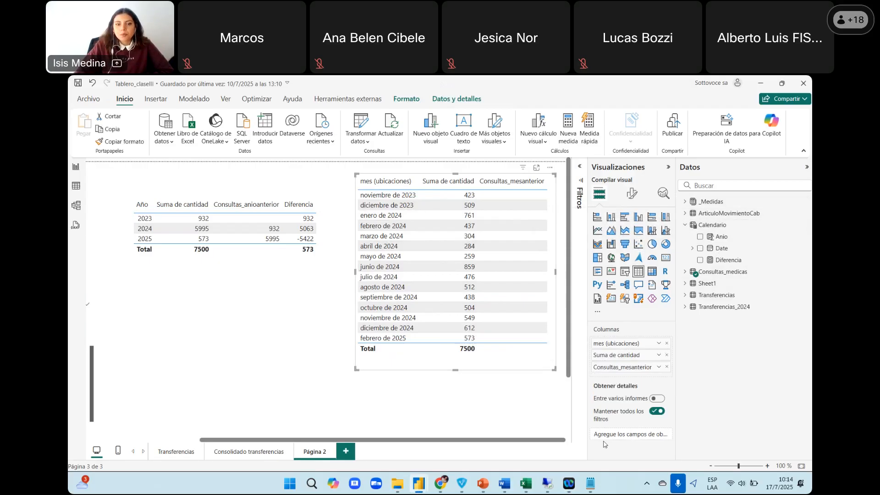
mouse_move(439, 488)
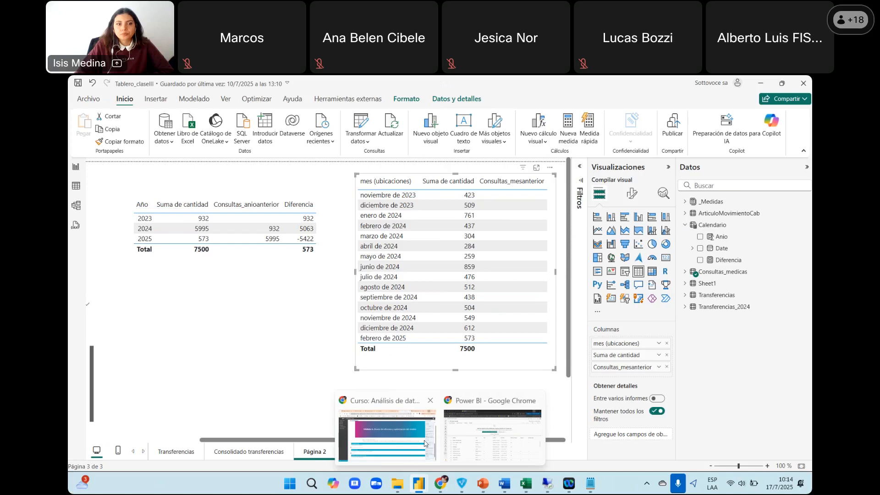
click(424, 443)
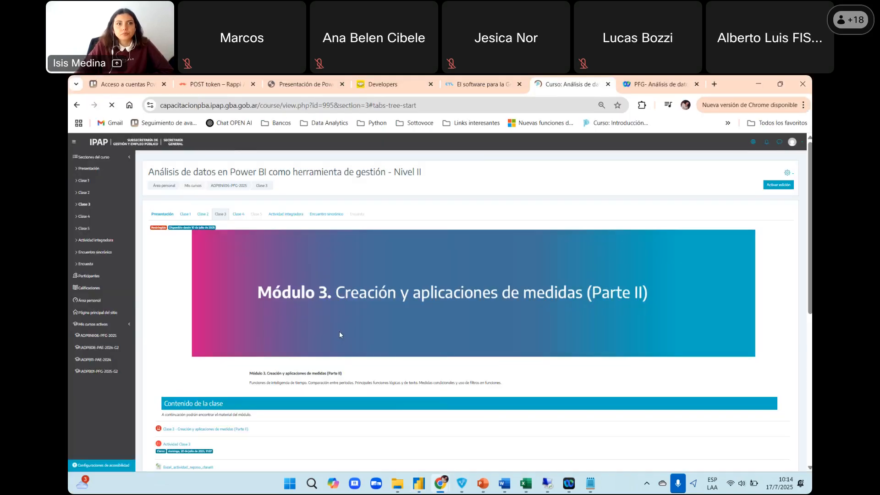
scroll(339, 334, down, 4)
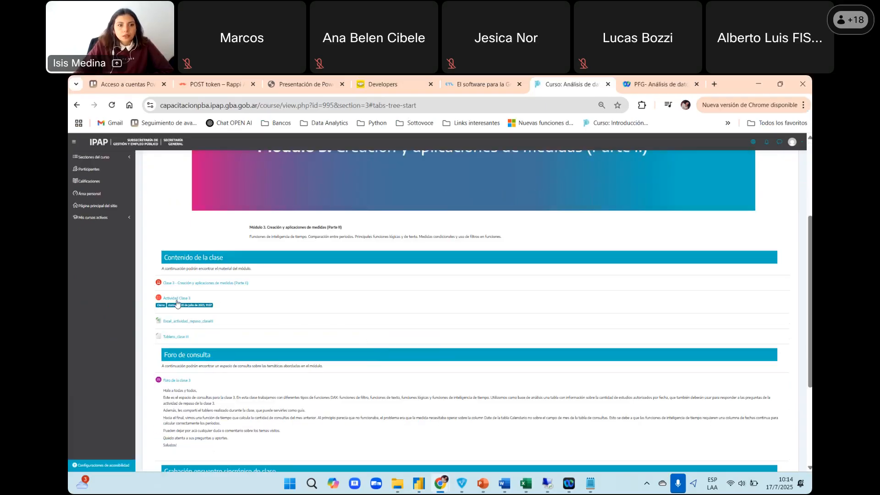
click(177, 300)
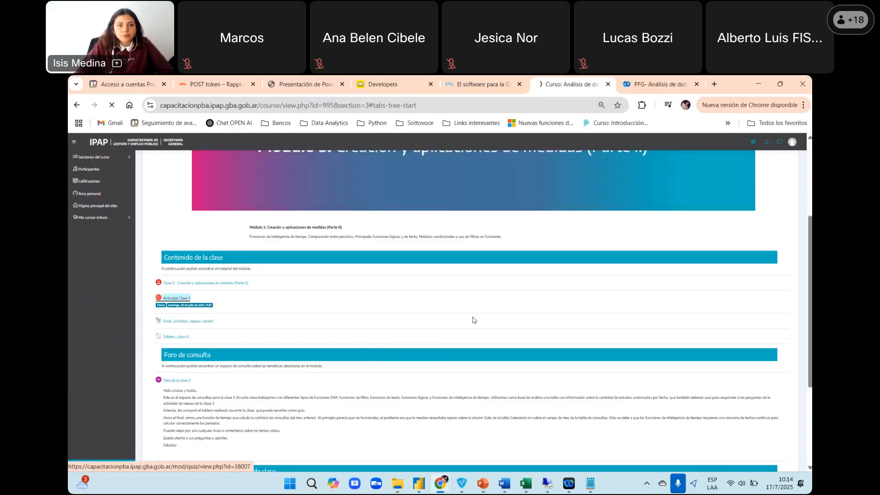
click(447, 317)
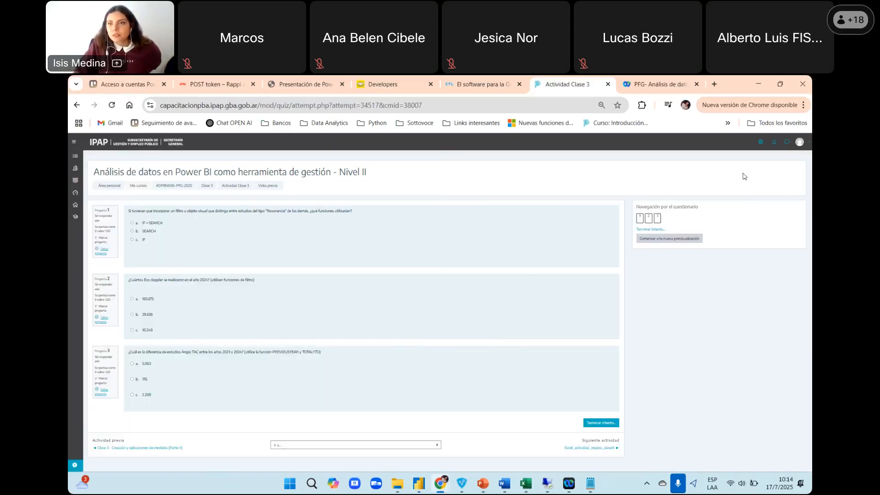
Enlarge the quiz page by two zoom levels and review its three questions, ending at the one about Resonancia studies
click(802, 105)
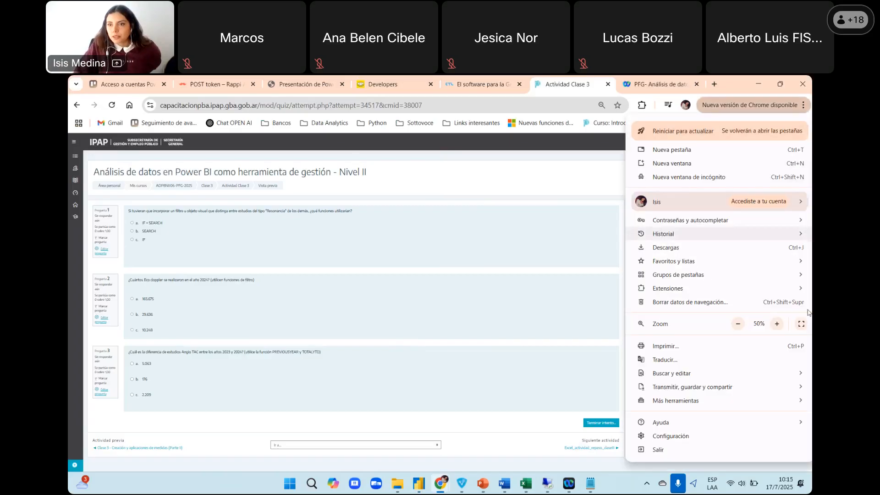
click(777, 323)
click(777, 324)
click(593, 333)
scroll(593, 334, down, 4)
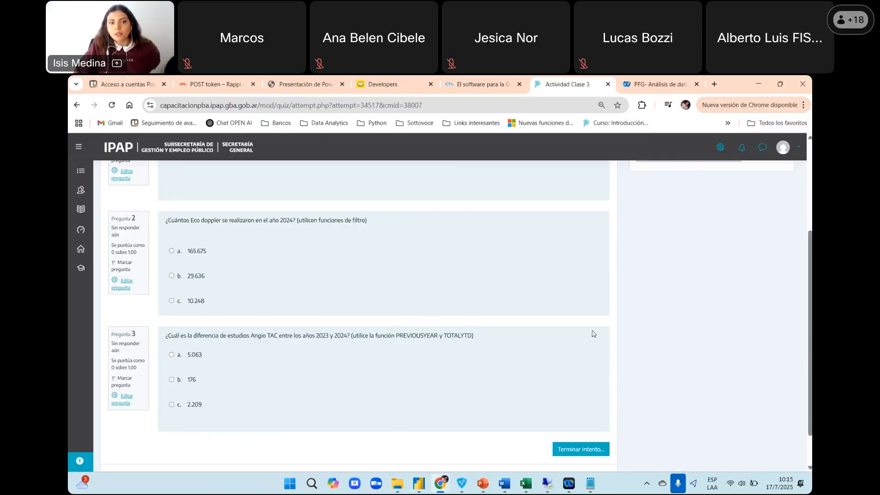
scroll(593, 334, up, 1)
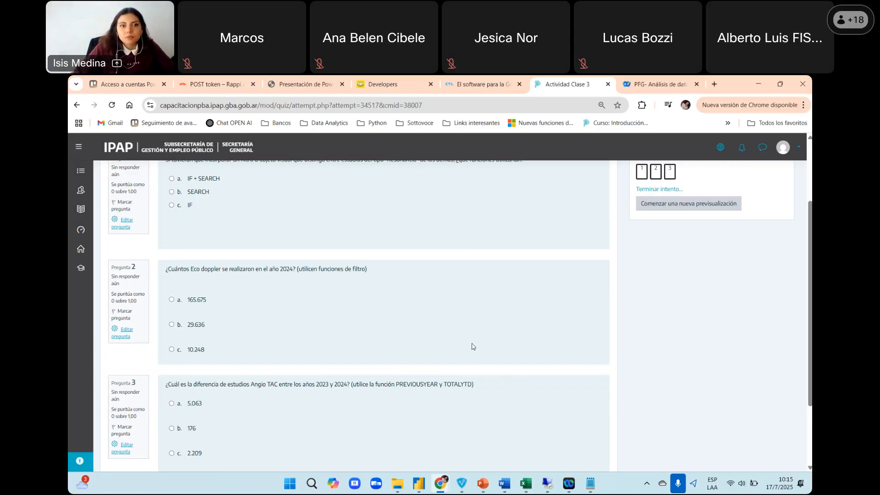
scroll(436, 354, up, 1)
scroll(397, 336, up, 1)
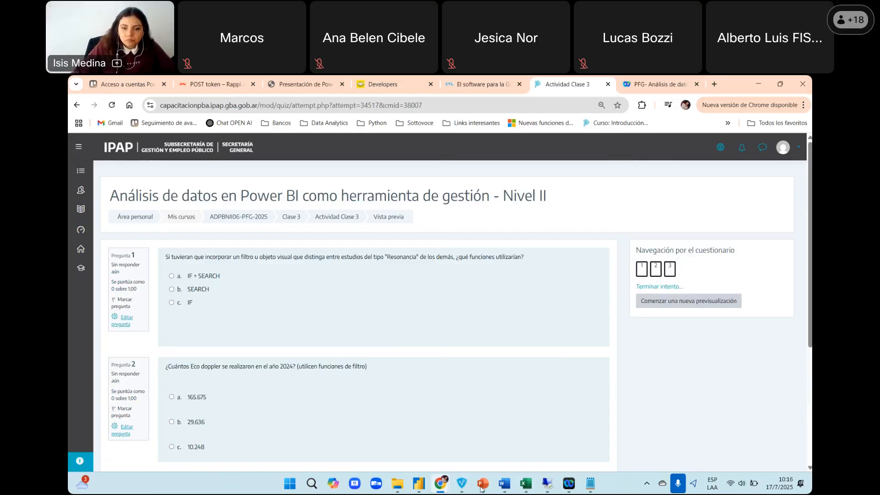
Return to the Power BI report and show the Tipo_imagenes_if column of Consultas_medicas in the data table with its formula
mouse_move(418, 483)
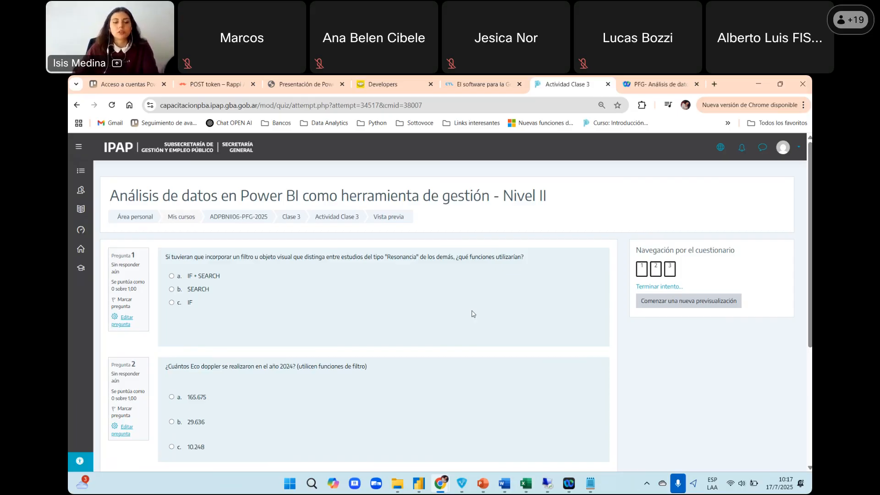
key(alt+Tab)
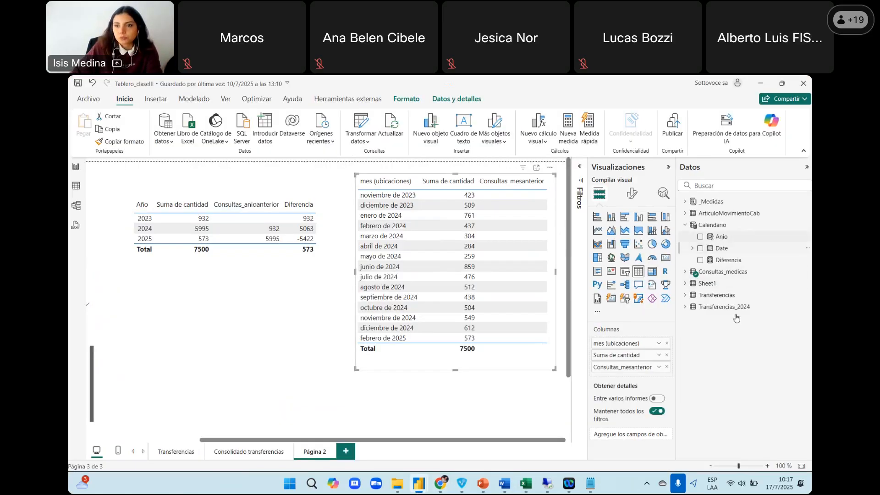
click(723, 272)
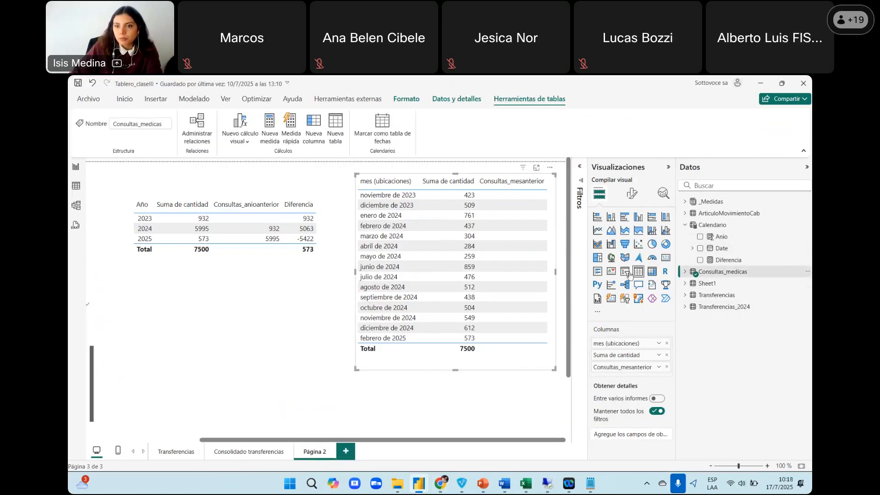
click(684, 272)
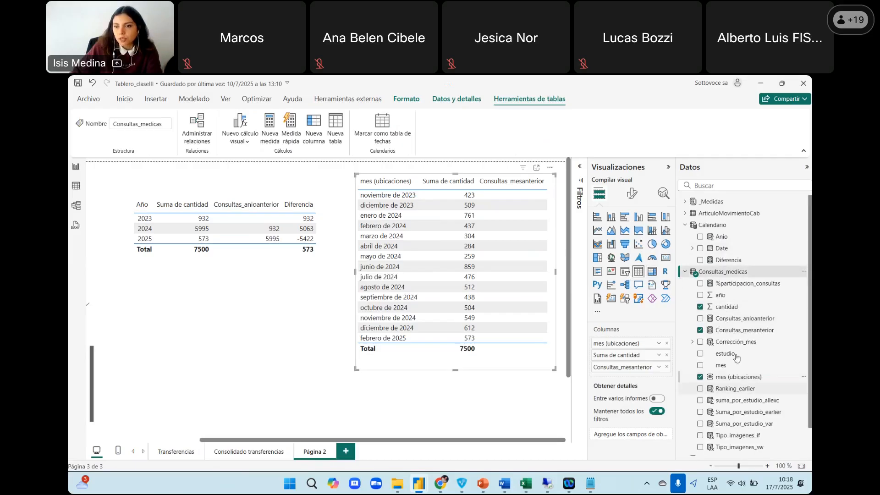
scroll(740, 403, down, 1)
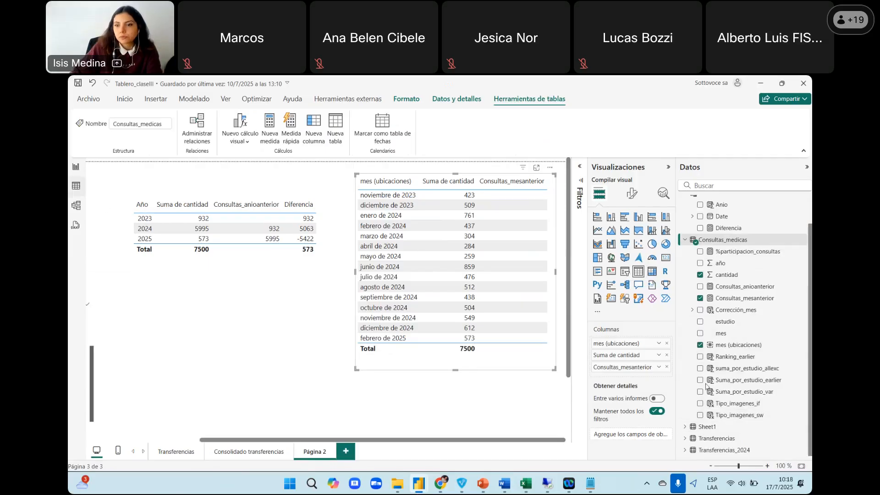
click(77, 185)
click(769, 402)
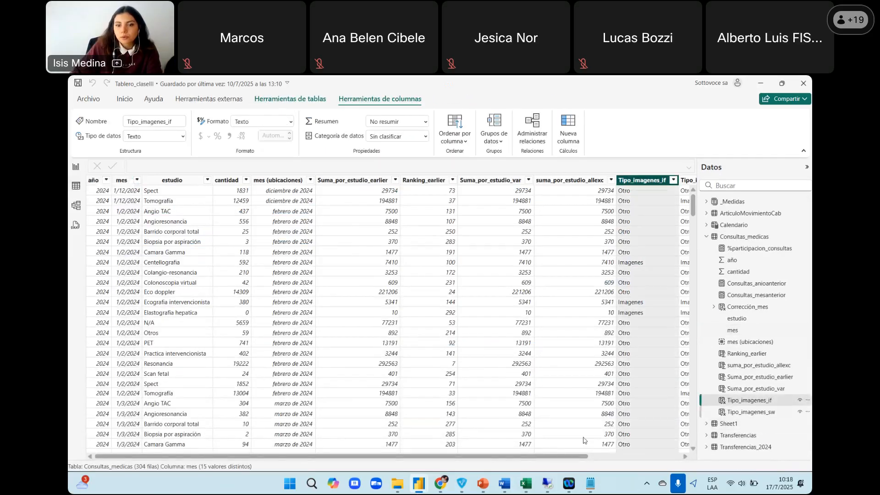
drag(529, 456, 624, 454)
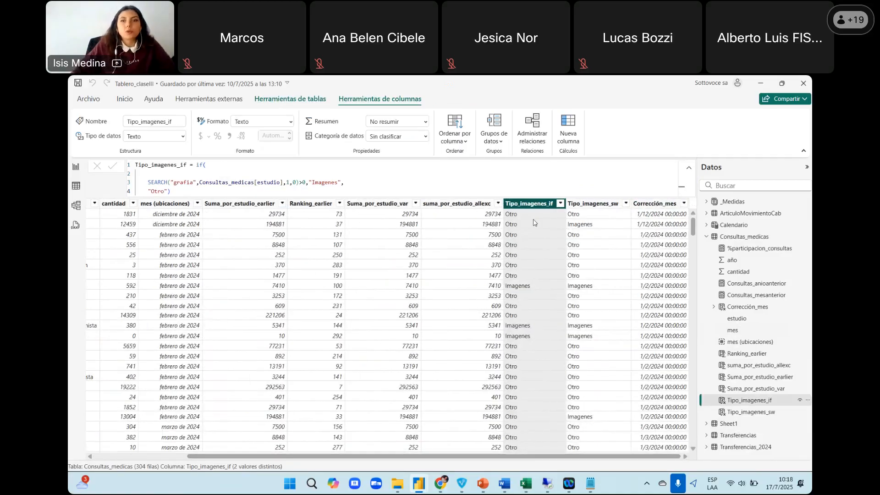
Examine the Tipo_imagenes_if column's values and its formula, highlighting the IF function, the SEARCH arguments and the "Imagenes" result
click(561, 204)
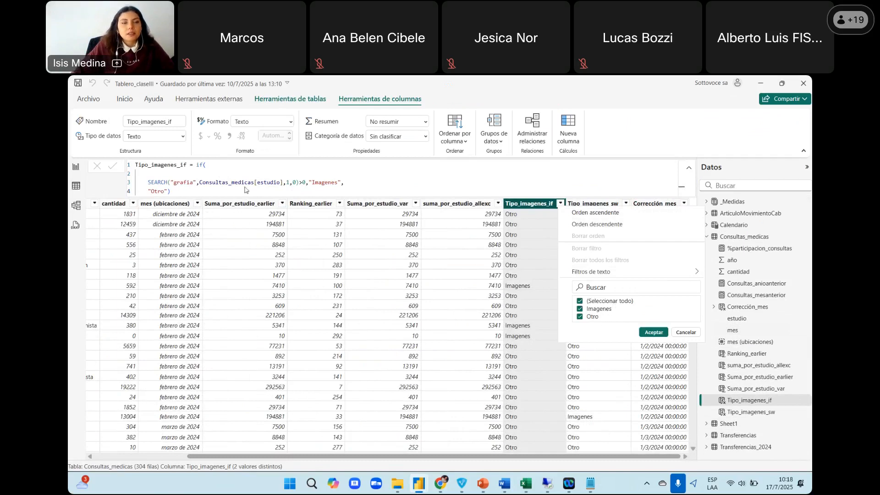
click(196, 170)
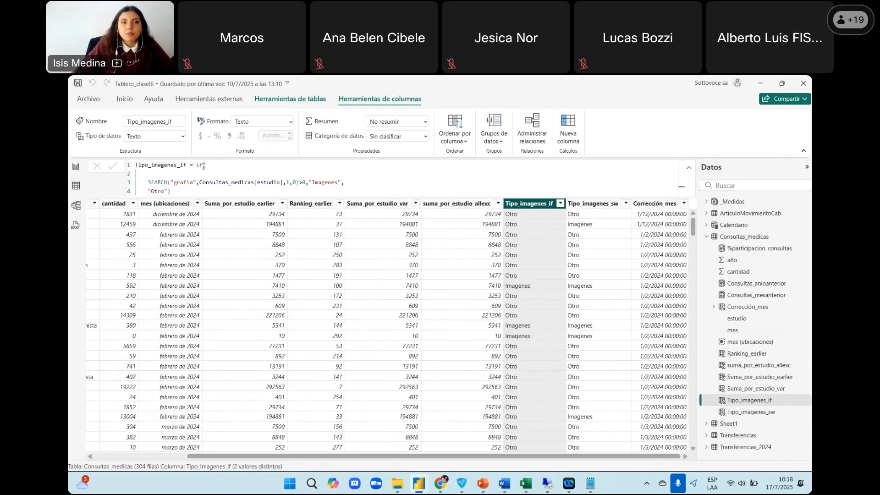
double_click(198, 164)
click(147, 183)
drag(166, 182, 243, 181)
click(277, 181)
click(290, 183)
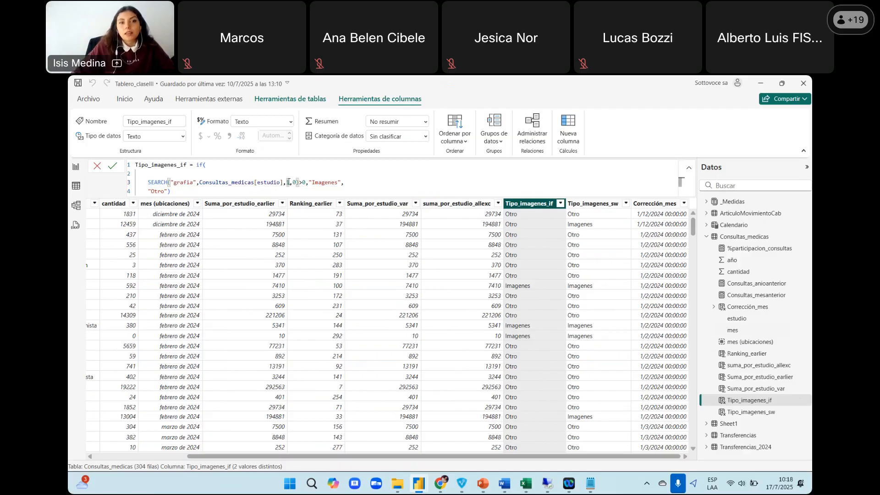
double_click(294, 182)
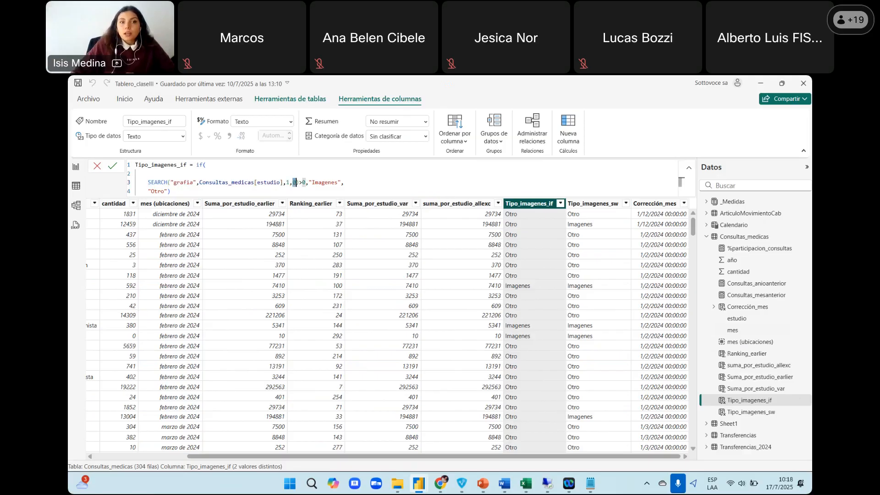
click(294, 182)
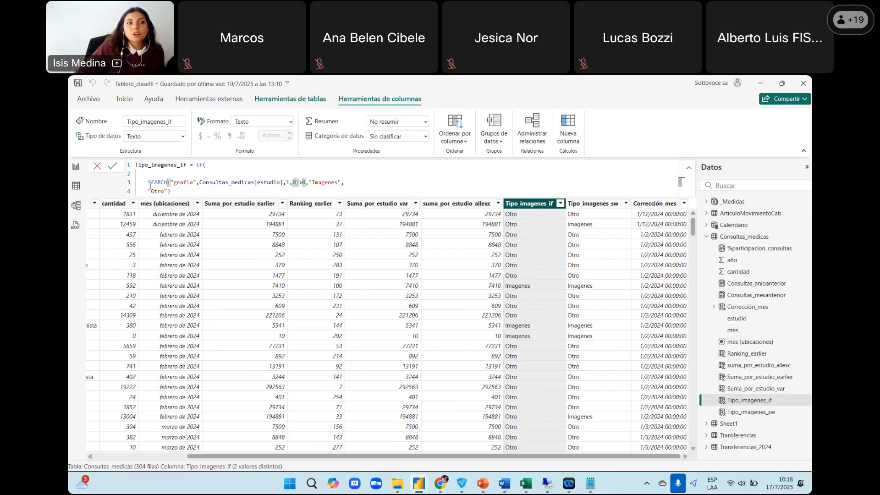
drag(148, 183, 303, 183)
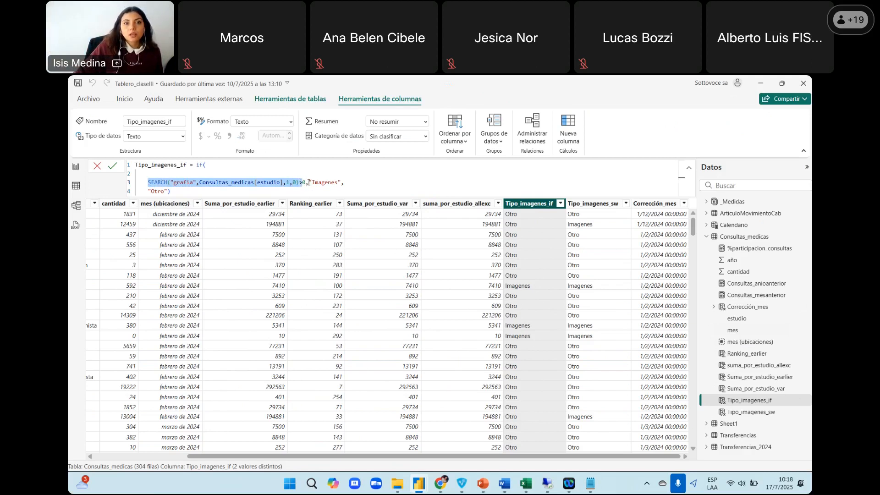
drag(308, 182, 341, 182)
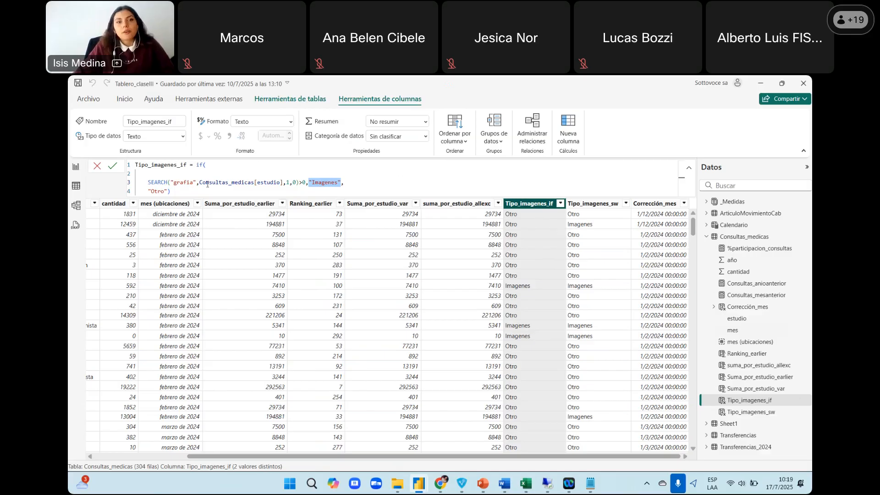
Add a new column to Consultas_medicas from a copy of the Tipo_imagenes_if formula, naming it Tipo_resonancia_if
key(ctrl+a)
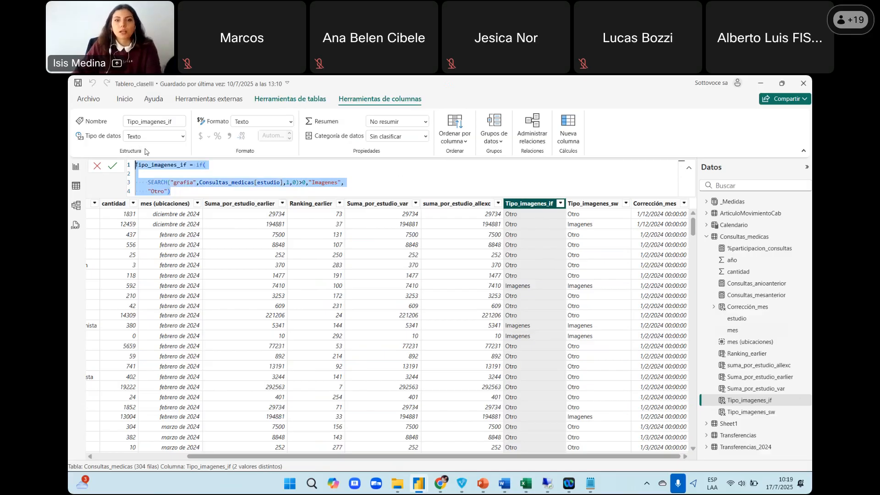
text(c)
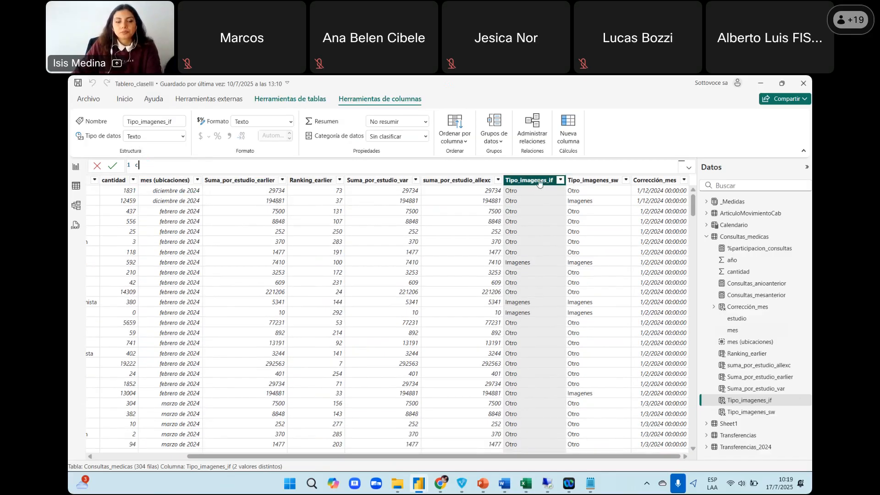
key(ctrl+z)
key(ctrl+c)
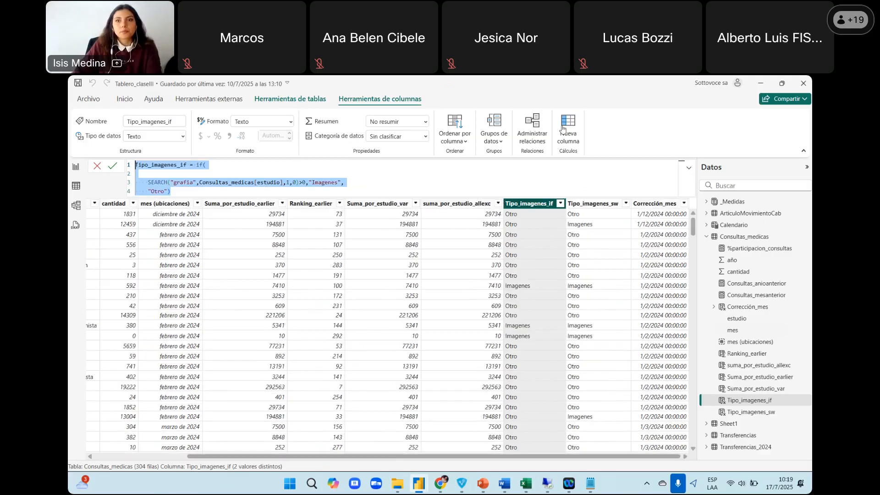
click(560, 142)
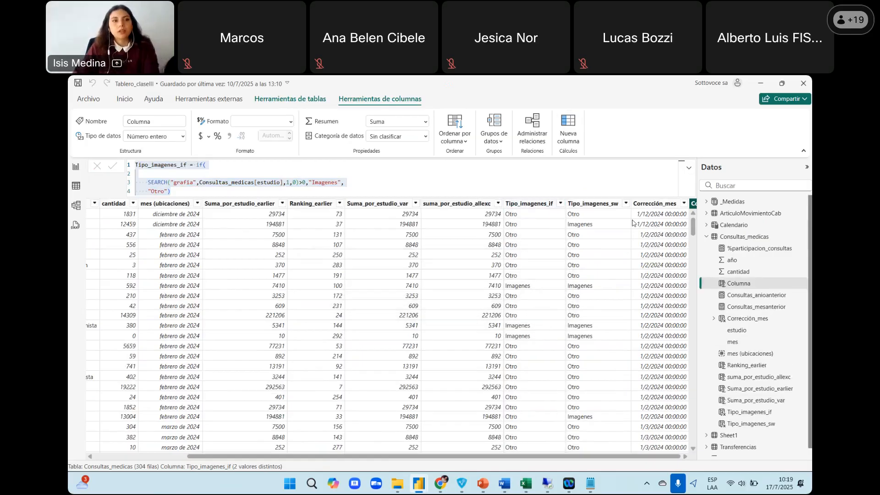
key(ctrl+v)
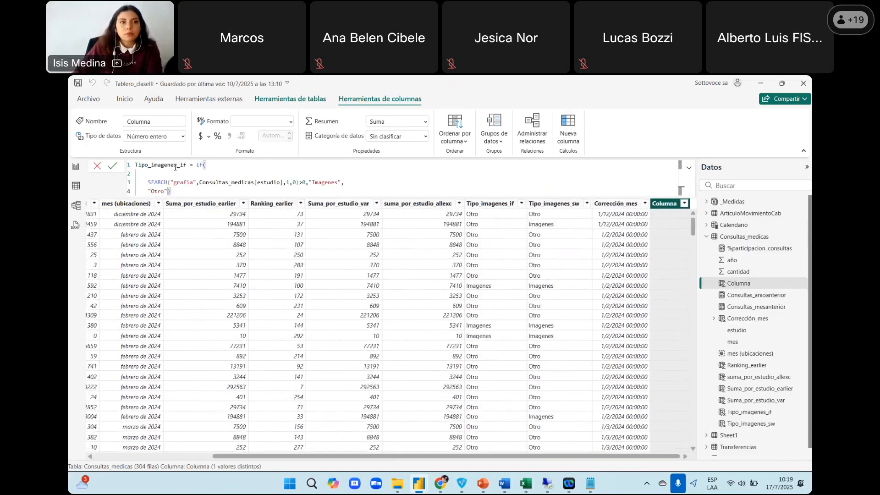
drag(177, 165, 152, 165)
text(resonancia)
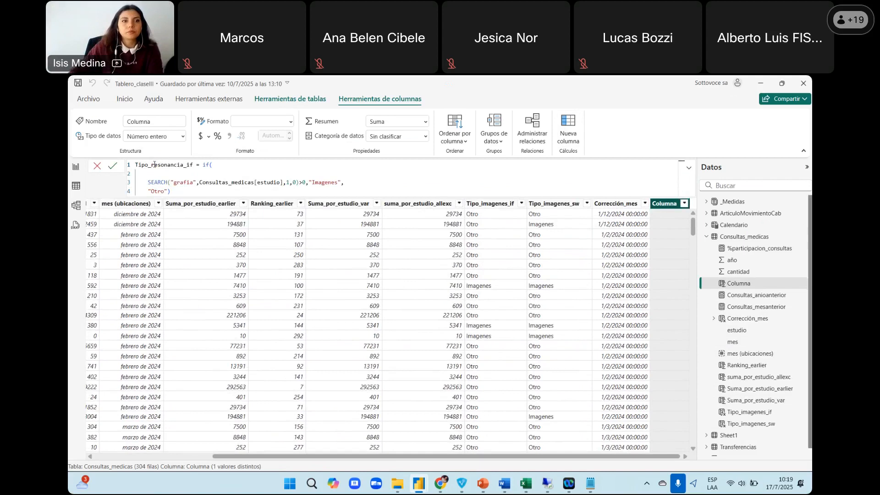
Replace "grafia" with "resonancia" as the SEARCH text in the new column's formula and set its matching result to "Resonancia"
drag(192, 183, 174, 182)
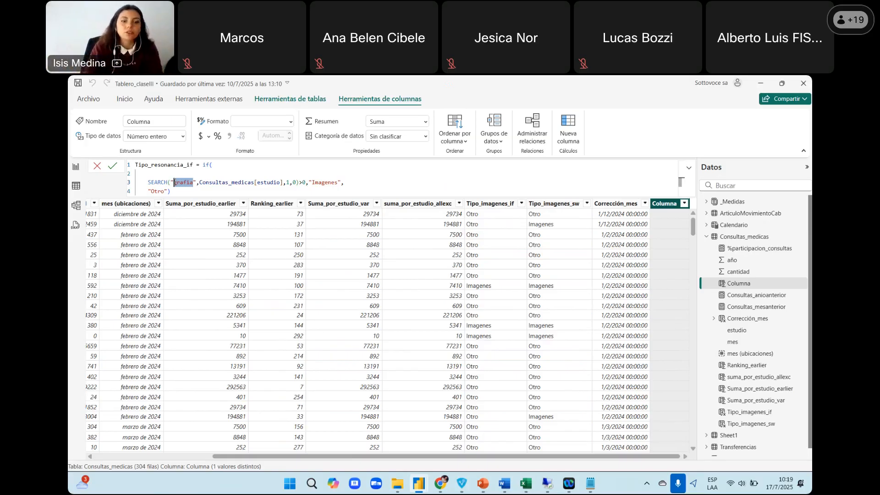
text(re)
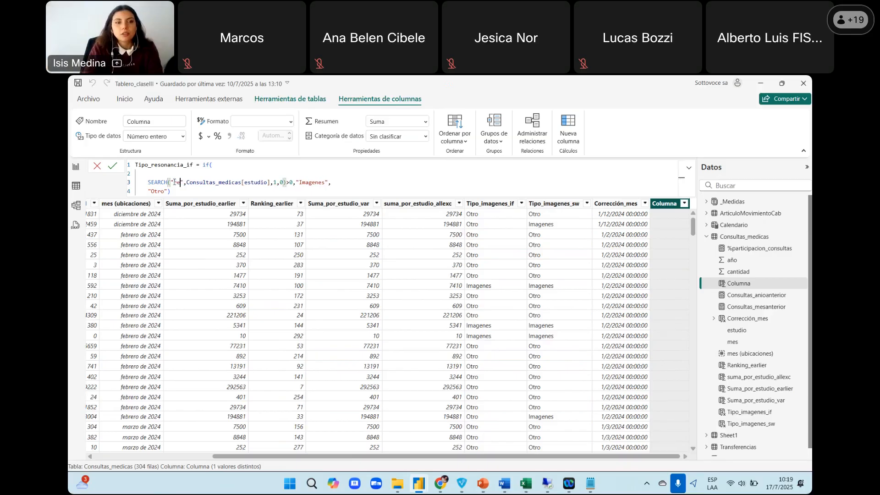
text(sona)
key(BackSpace)
key(BackSpace)
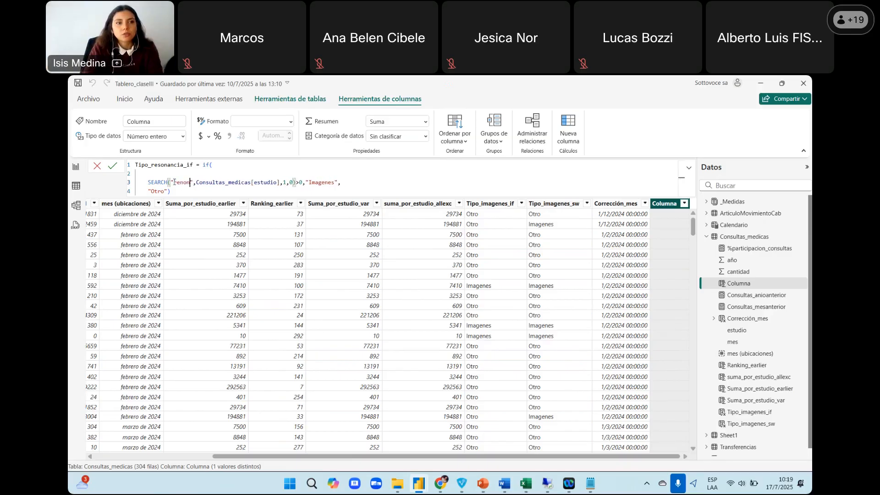
text(nancia)
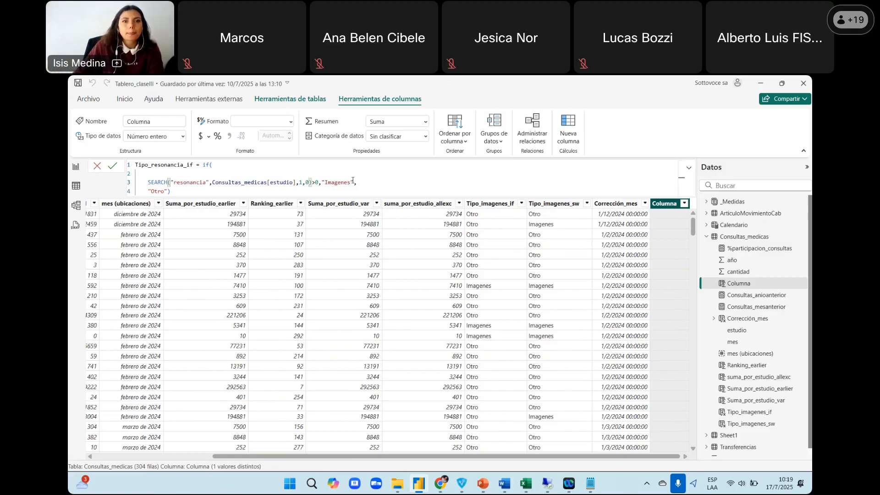
drag(350, 182, 326, 182)
text(Resonancia)
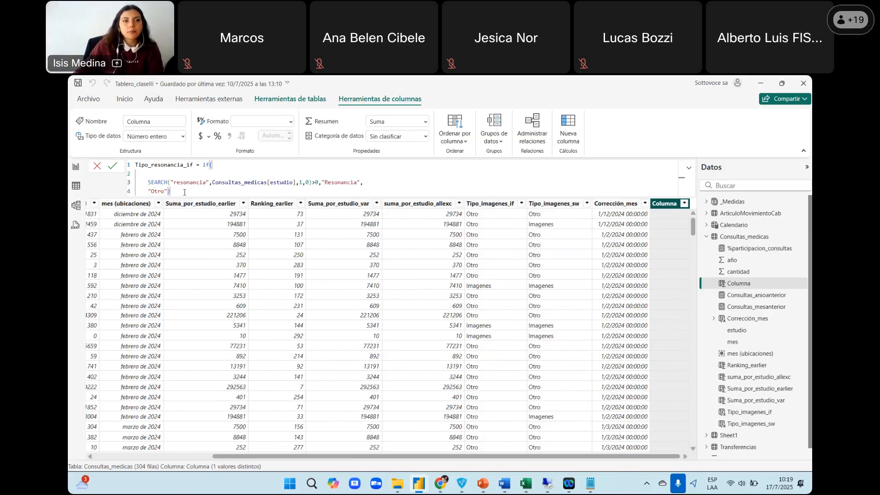
Commit the Tipo_resonancia_if formula and switch to the quiz in Chrome to read questions 2 and 3
key(Return)
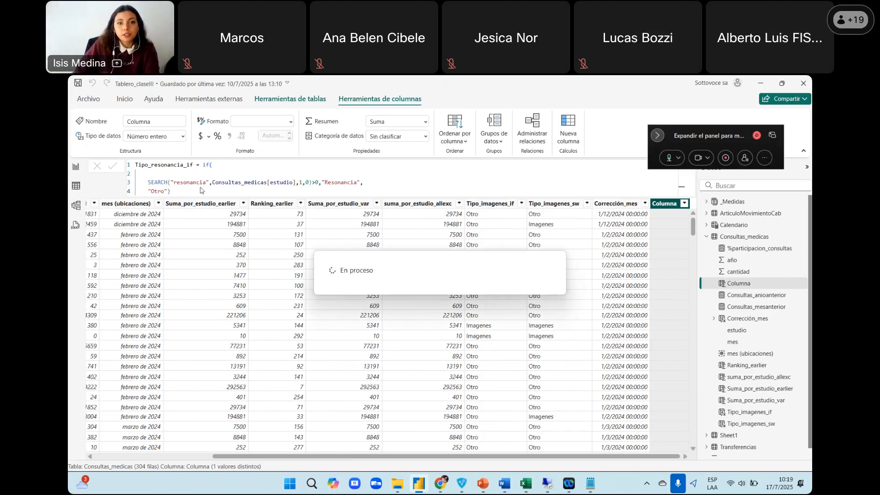
key(alt+Tab)
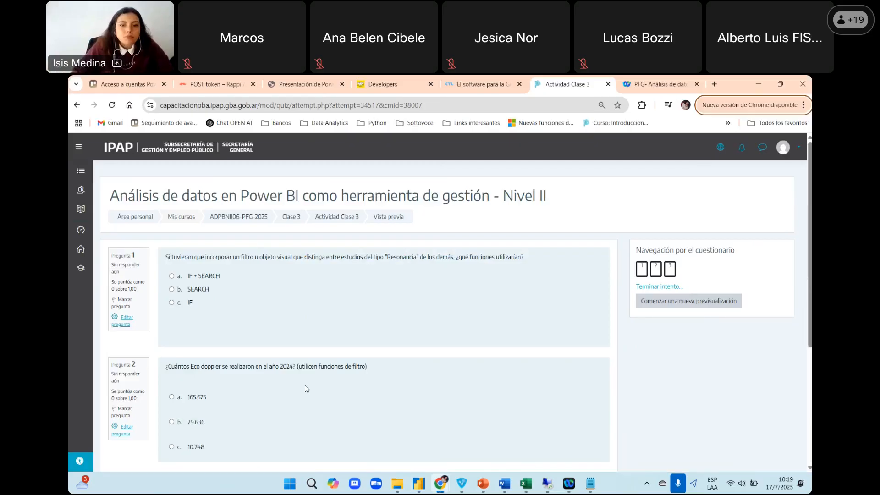
scroll(373, 328, down, 2)
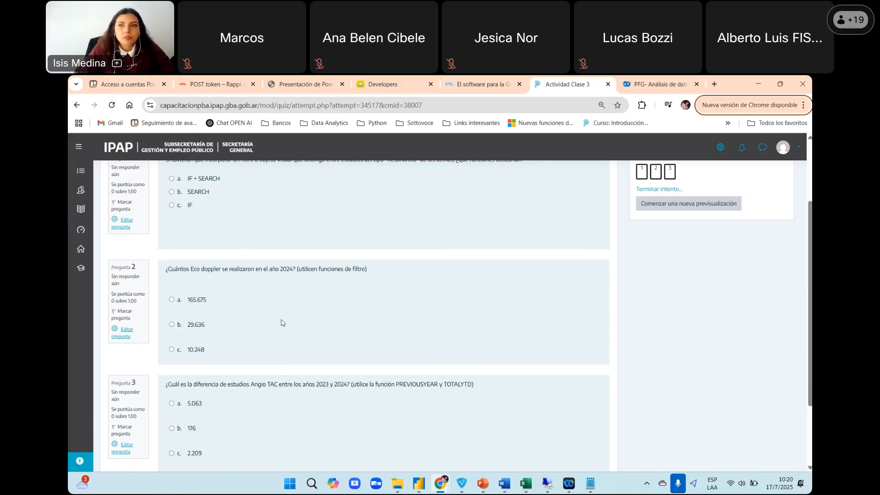
scroll(304, 310, up, 2)
scroll(303, 310, down, 2)
scroll(303, 310, down, 1)
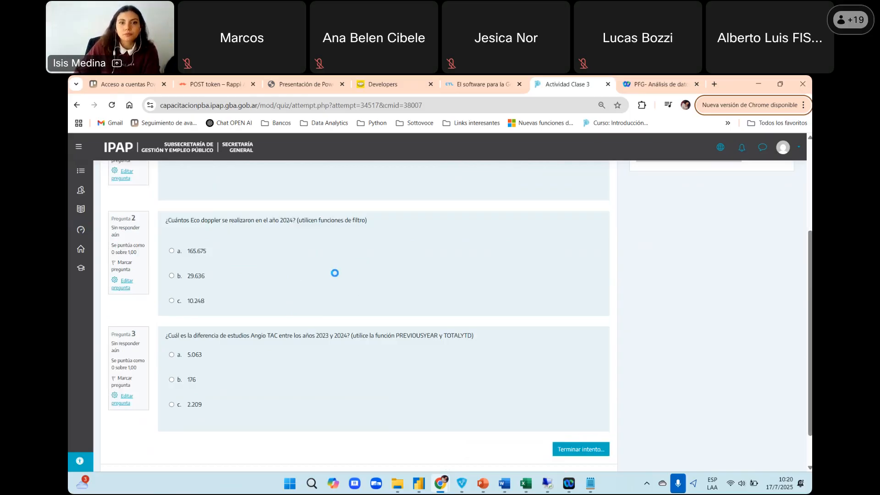
Return to Power BI and add a measure named Cantidad_ecodoppler to Consultas_medicas, starting its formula with CALCULATE
key(alt+Tab)
click(736, 238)
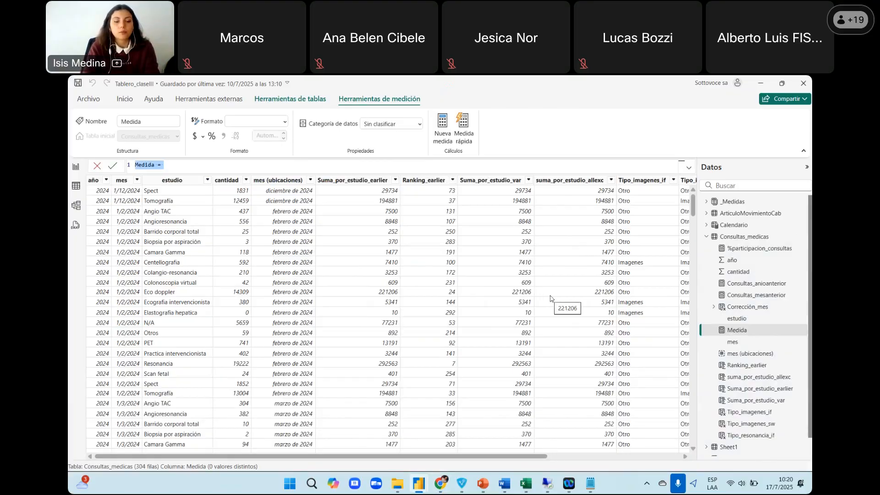
text(Cantidad_ecos)
key(BackSpace)
text(doppler = CALCULATE()
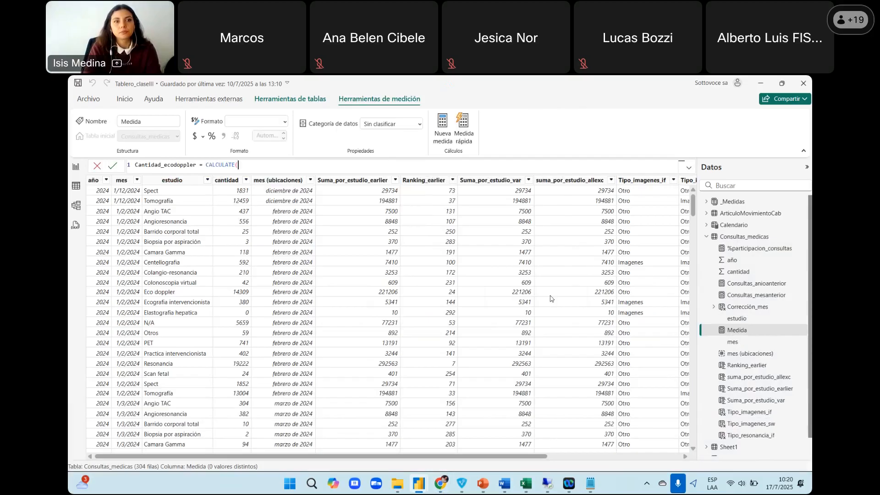
text(s)
key(BackSpace)
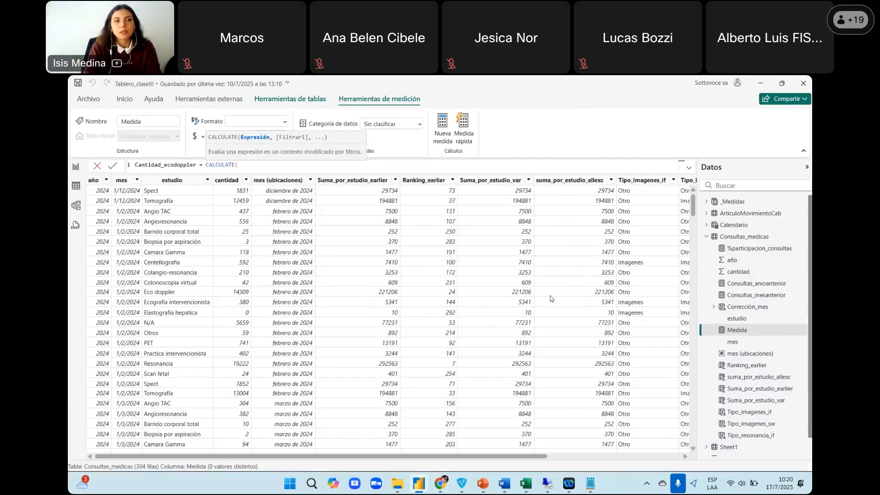
Enter the sum of Consultas_medicas[cantidad] as the CALCULATE expression on a new line of the measure's formula
key(shift+Return)
text(sum(cant)
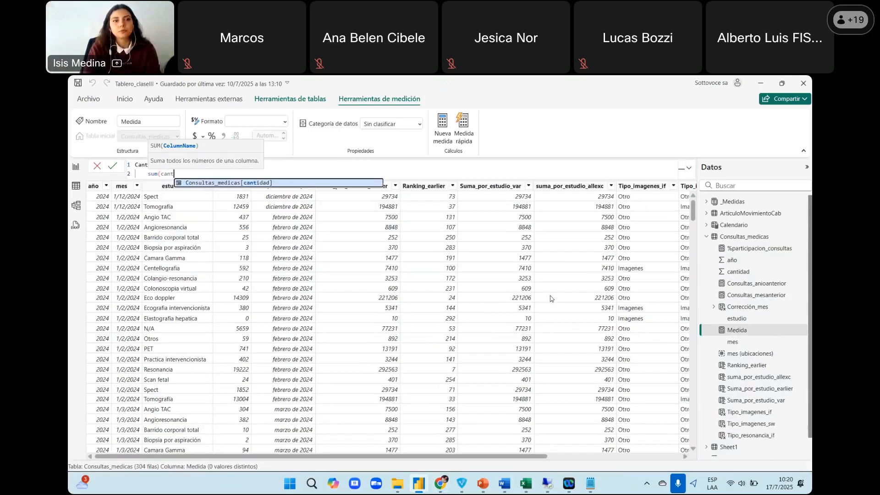
key(Tab)
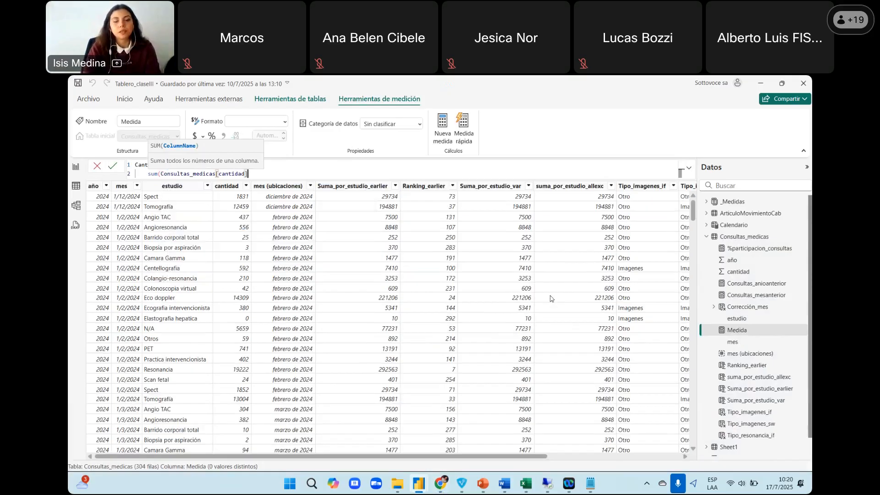
text(),)
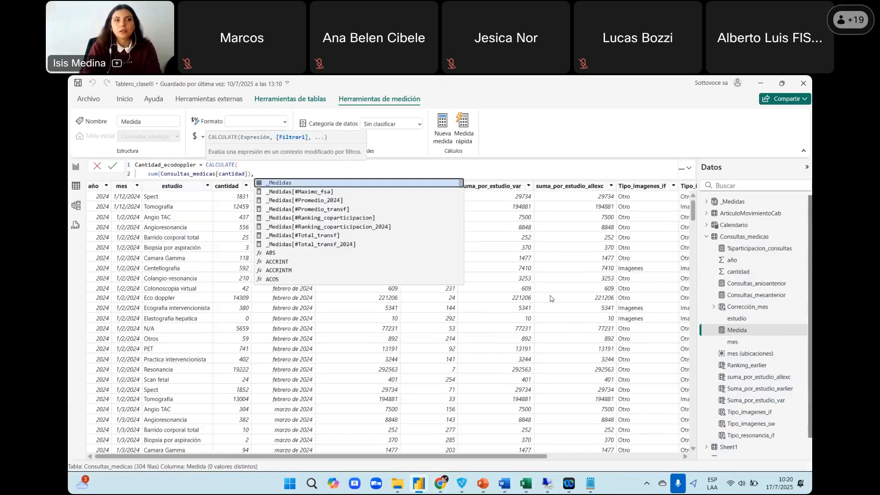
key(shift+Return)
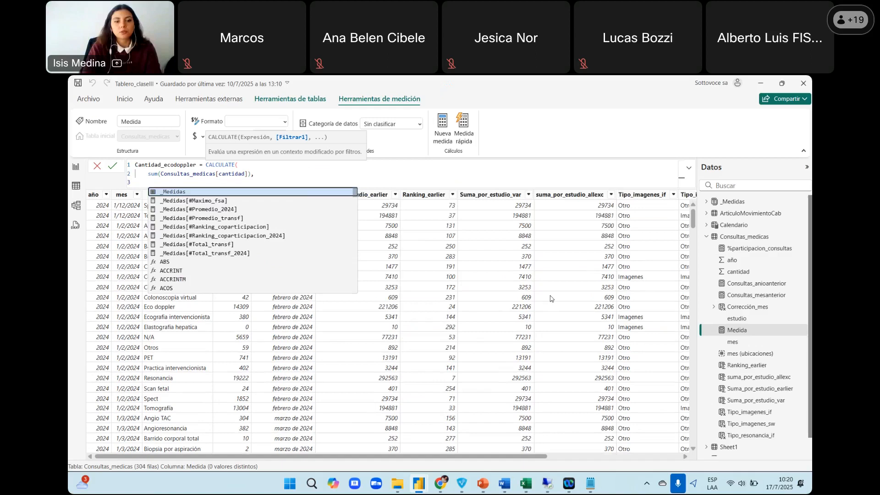
Add the filter Consultas_medicas[estudio]="Eco doppler" on a new line, close the formula and commit the Cantidad_ecodoppler measure
text(estu)
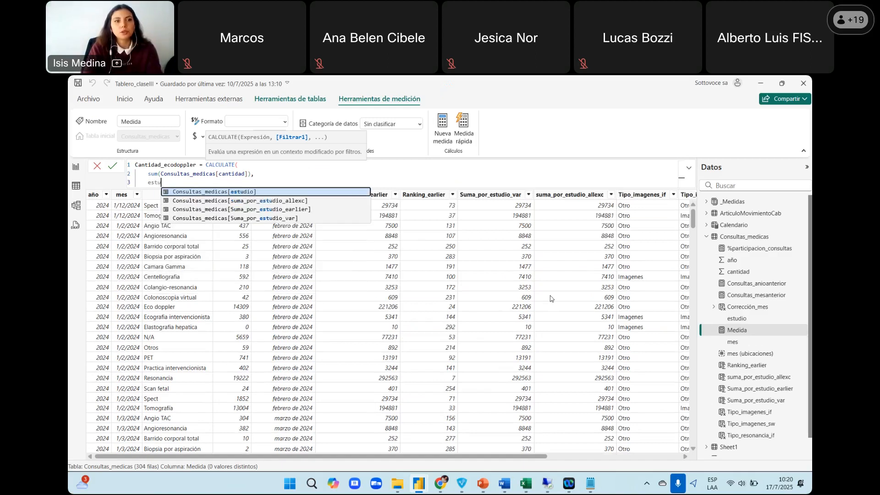
key(Tab)
text())
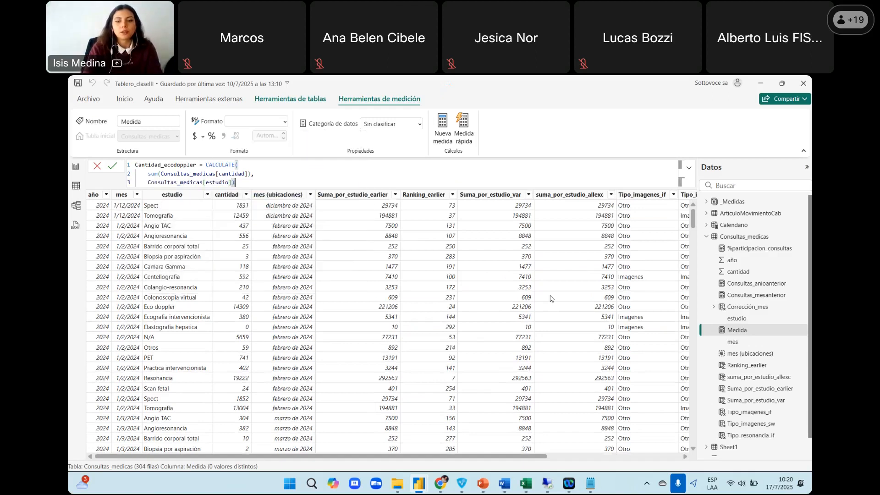
key(BackSpace)
text(="Eco Do)
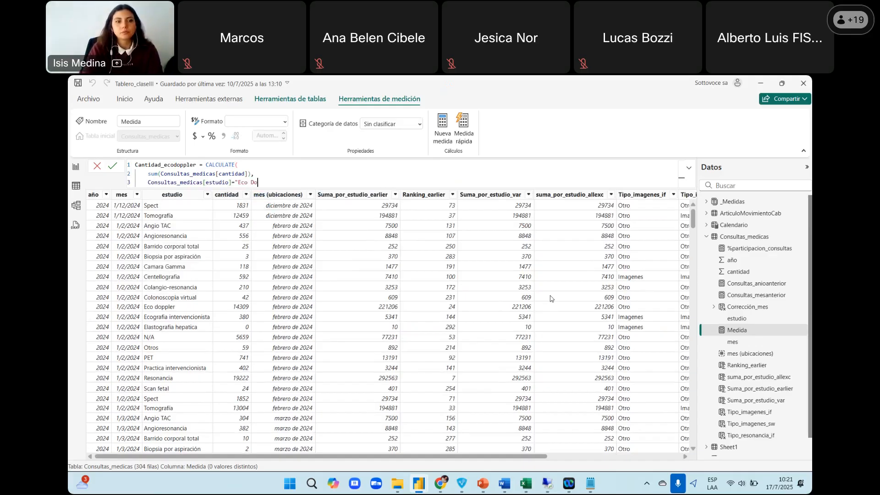
key(BackSpace)
key(BackSpace)
text(dop)
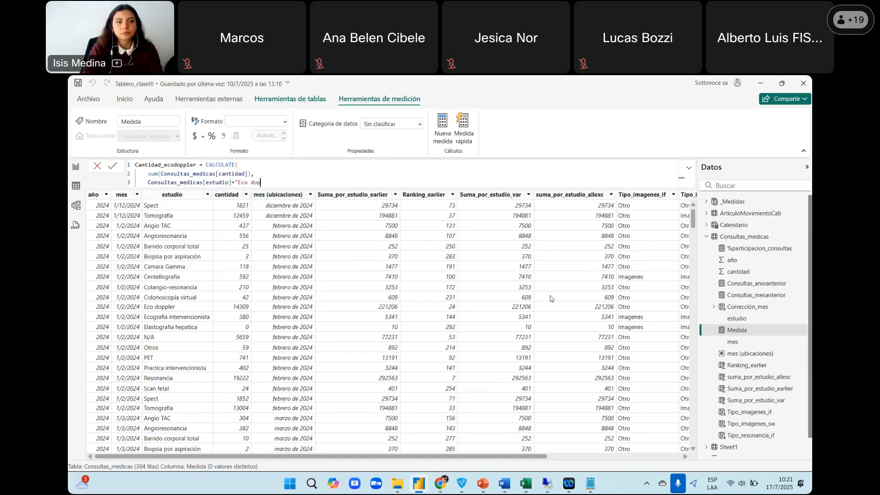
text(pler)
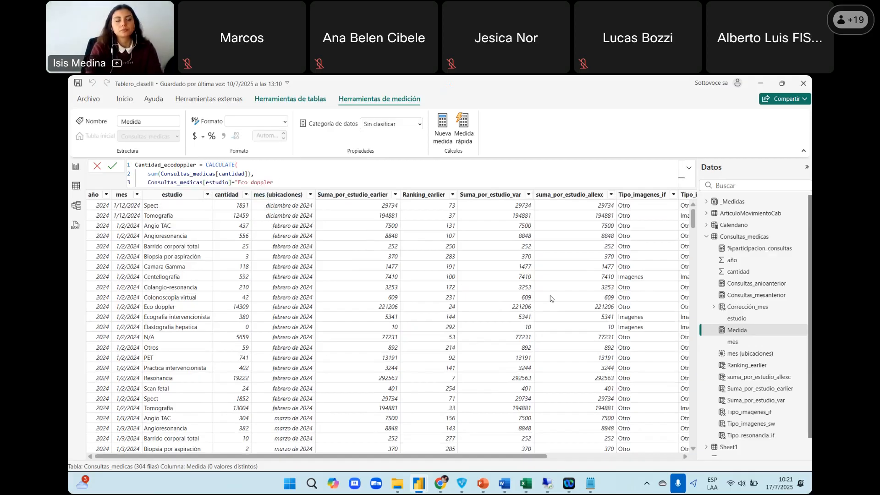
text("))
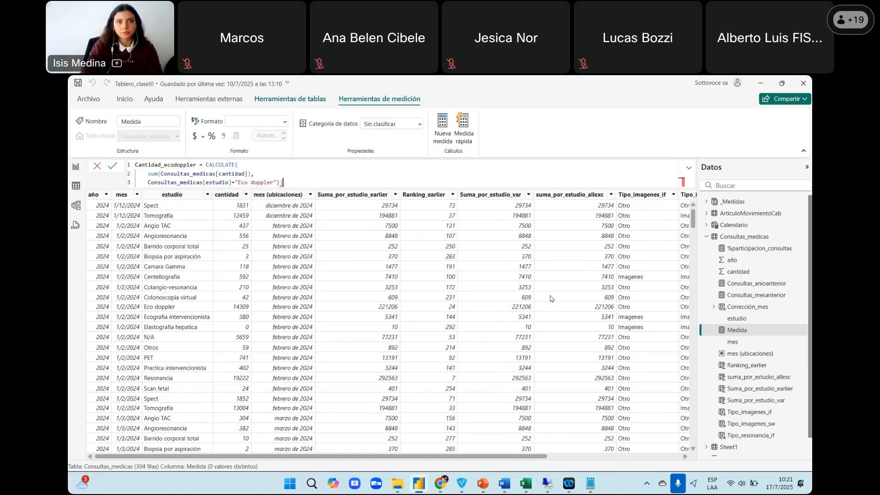
key(Return)
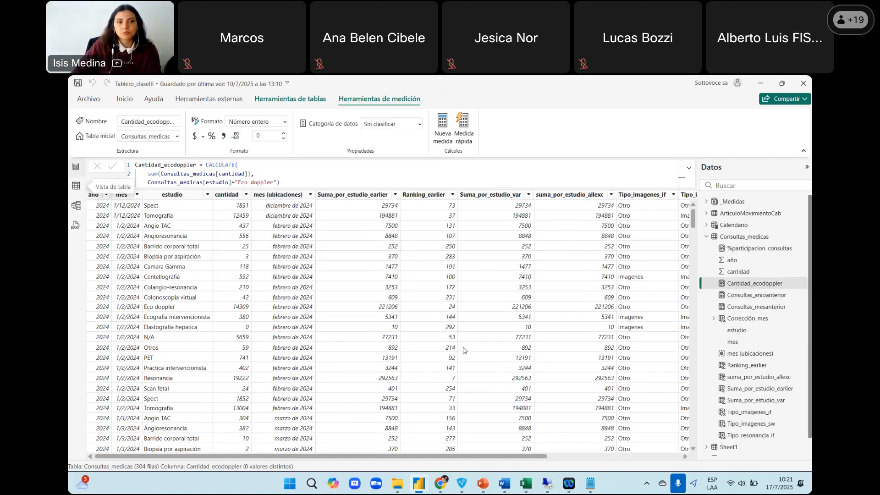
Add a card visual to Página 2 of the report showing the Cantidad_ecodoppler measure
click(268, 332)
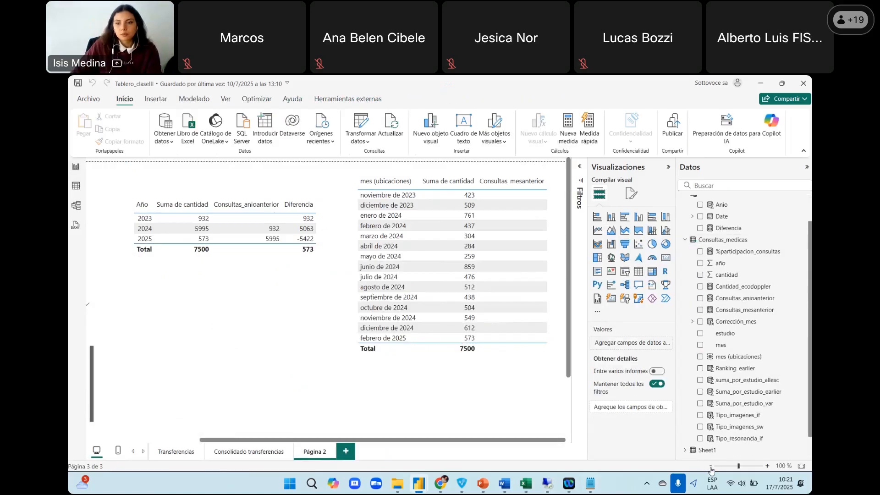
scroll(270, 334, down, 2)
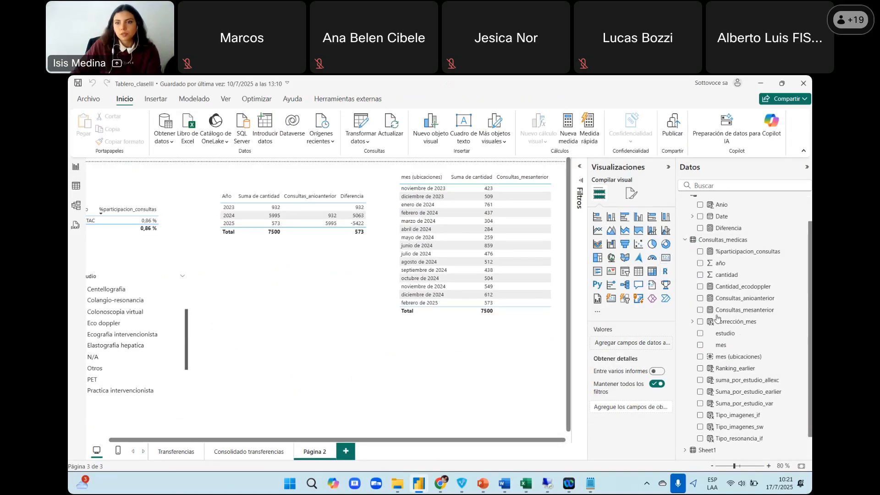
click(699, 321)
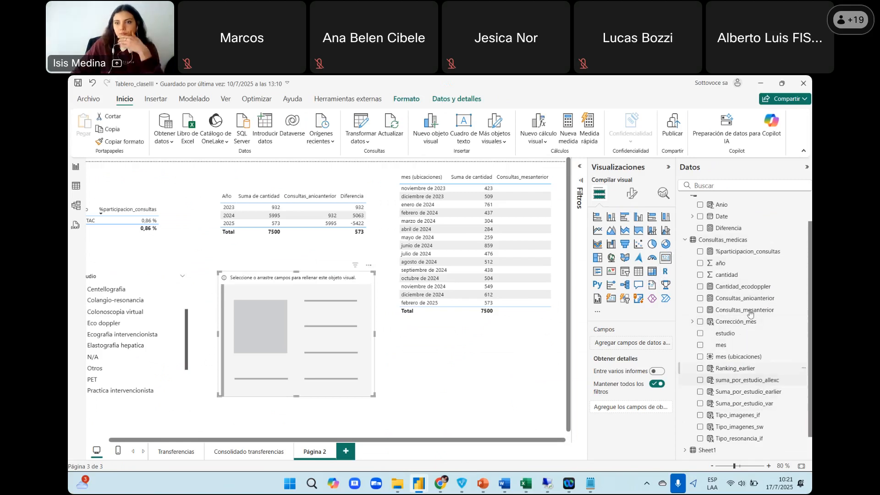
scroll(751, 429, down, 1)
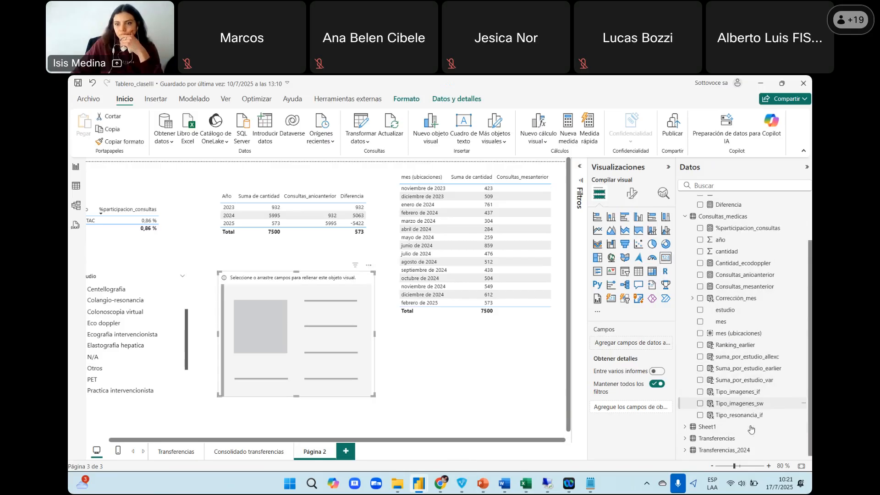
scroll(753, 417, up, 3)
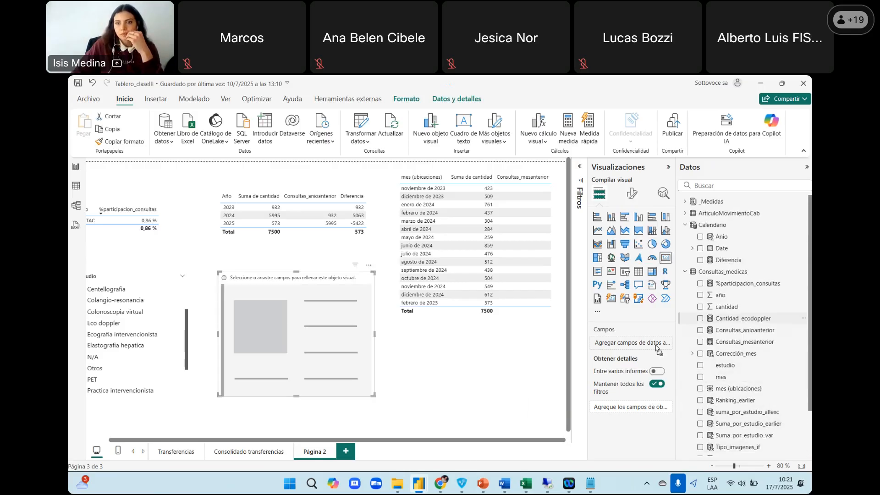
drag(659, 348, 632, 347)
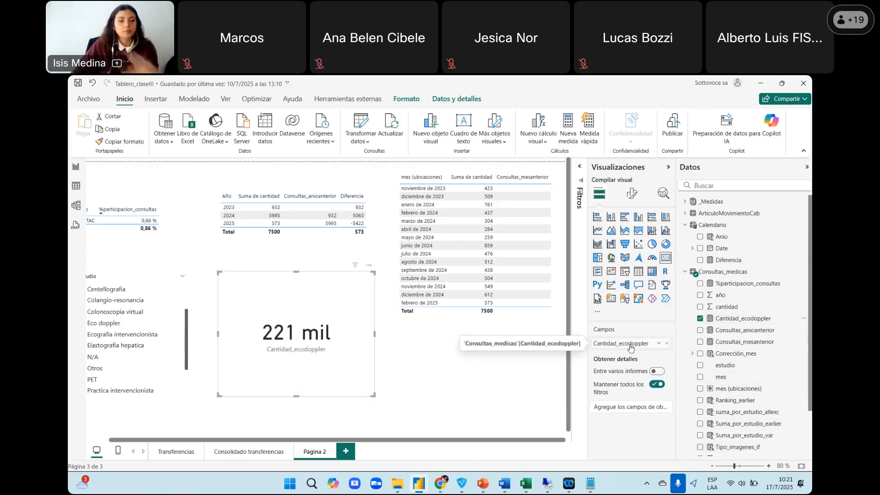
Recheck quiz question 2 in Chrome, and in Power BI show the card's full value with display units Ninguno and a thousands separator
key(alt+Tab)
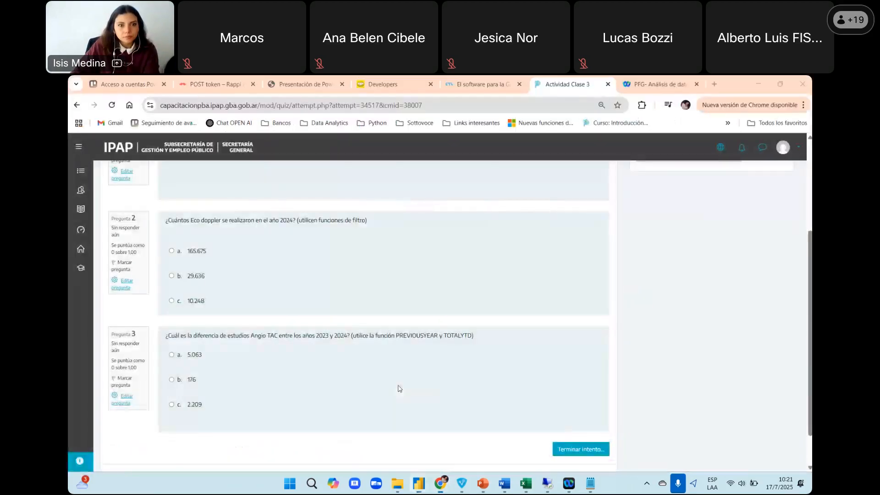
key(alt+Tab)
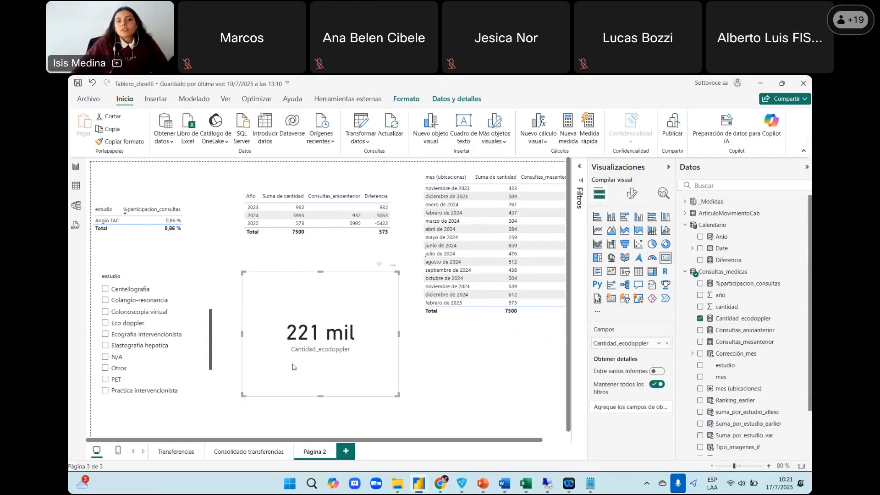
click(632, 193)
click(622, 274)
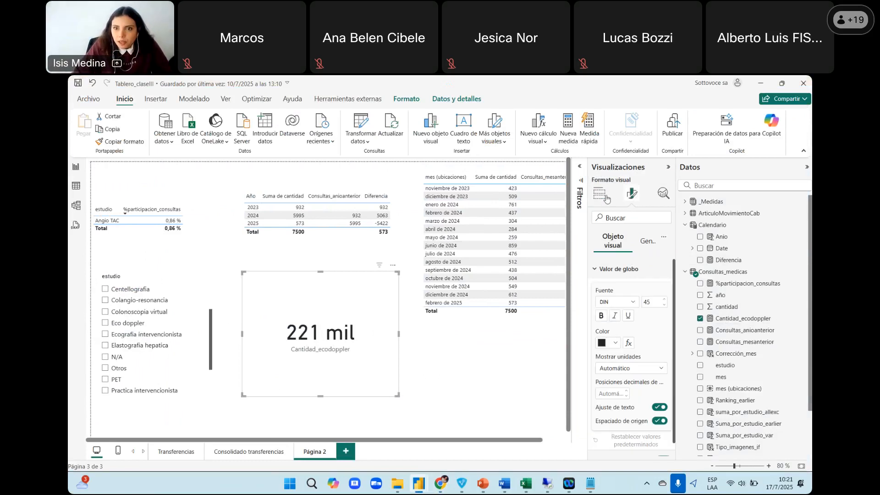
click(599, 193)
click(632, 193)
click(620, 275)
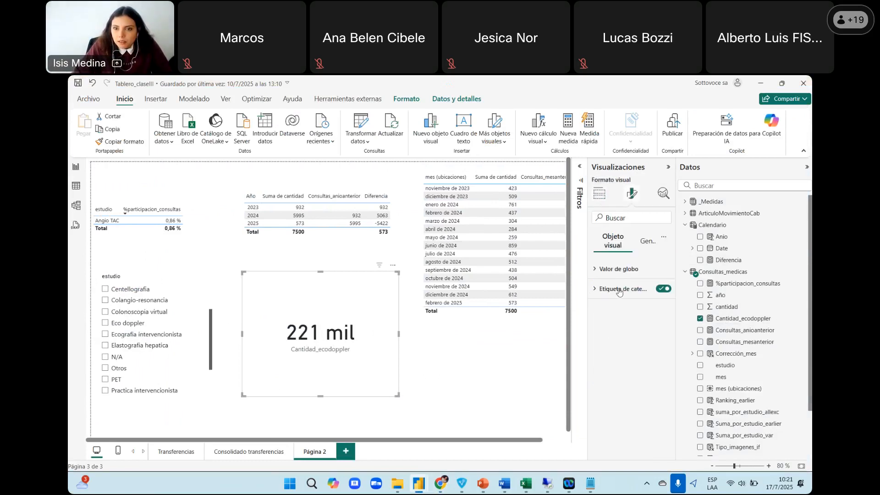
click(619, 369)
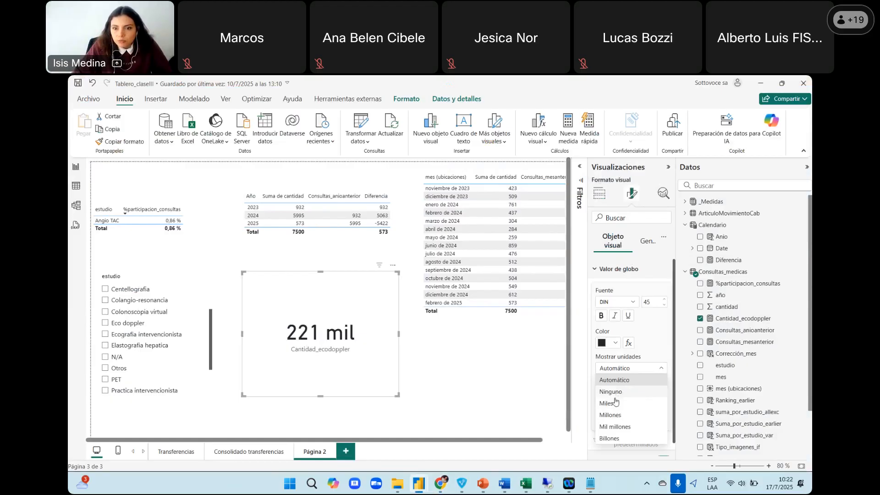
click(615, 392)
click(732, 319)
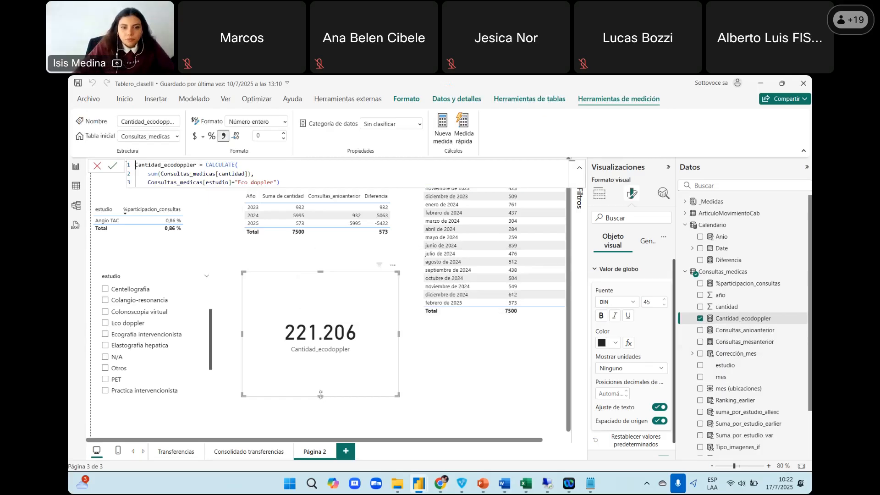
Reduce the height of the Cantidad_ecodoppler card and move it lower on the page, leaving space beneath the yearly table
drag(319, 374, 361, 307)
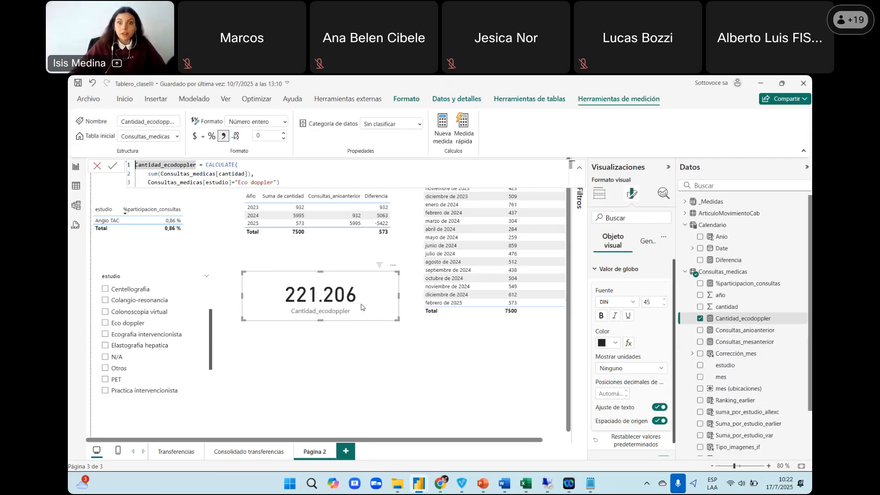
click(579, 168)
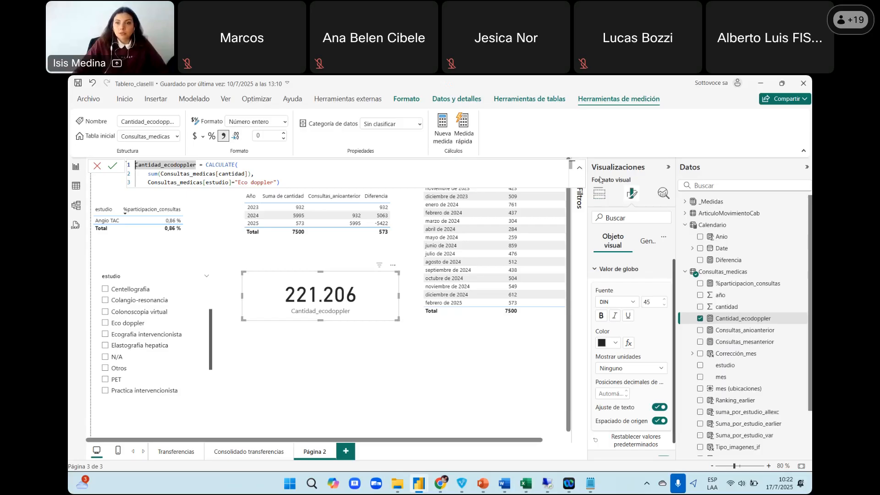
click(684, 272)
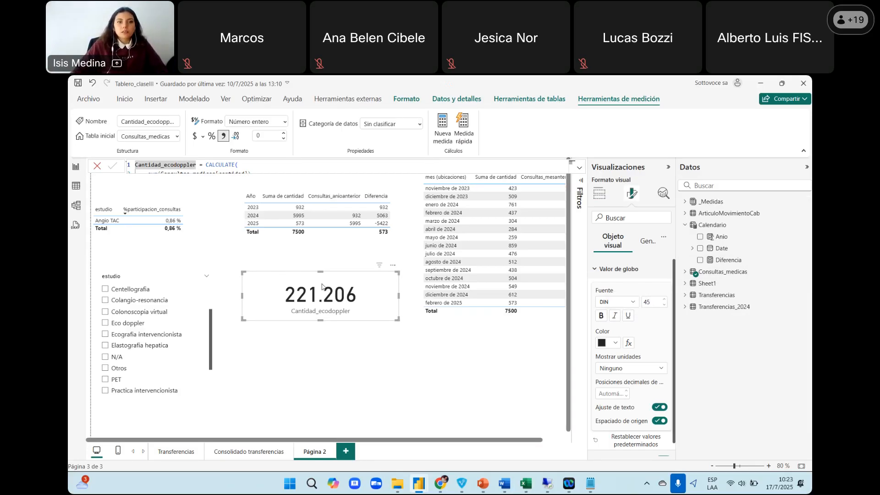
click(577, 170)
drag(307, 305, 309, 355)
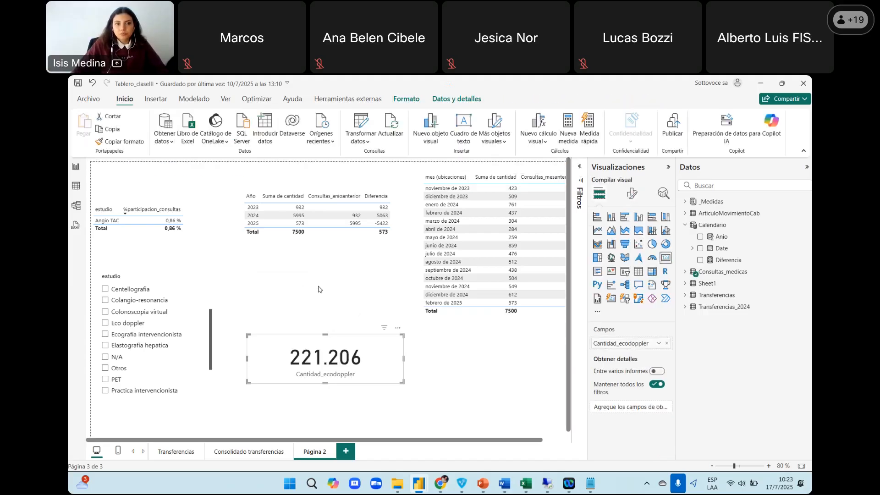
click(336, 267)
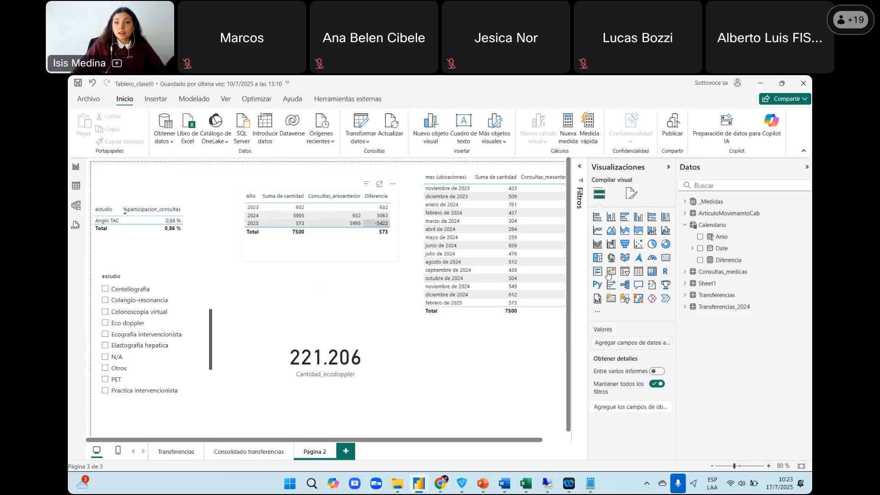
Add a slicer in the empty area at the top of Página 2 and assign it the año field from Consultas_medicas
click(627, 275)
drag(230, 200, 167, 190)
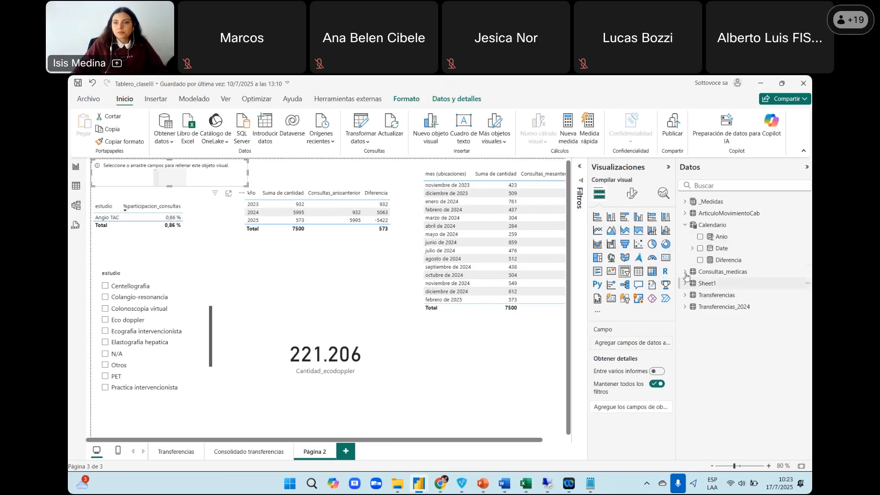
click(728, 271)
drag(733, 299, 643, 347)
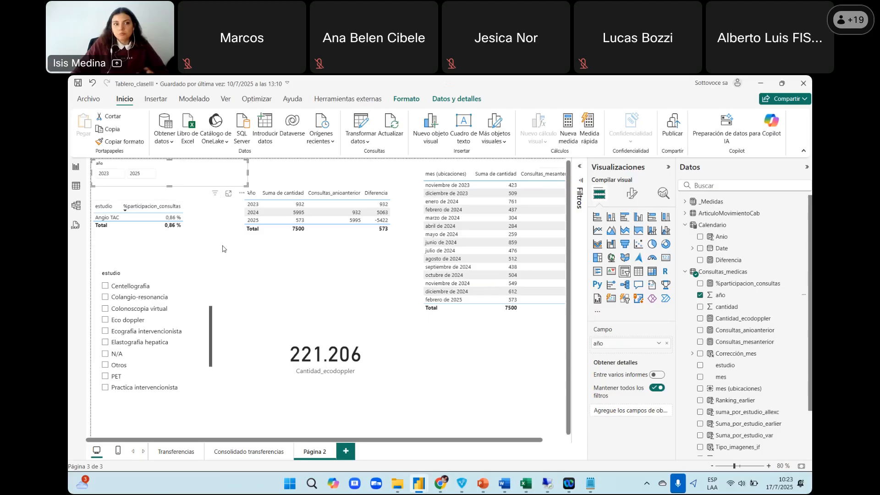
Filter Página 2 by the 2024 row of the yearly table, and open the año slicer's end year for editing
click(255, 216)
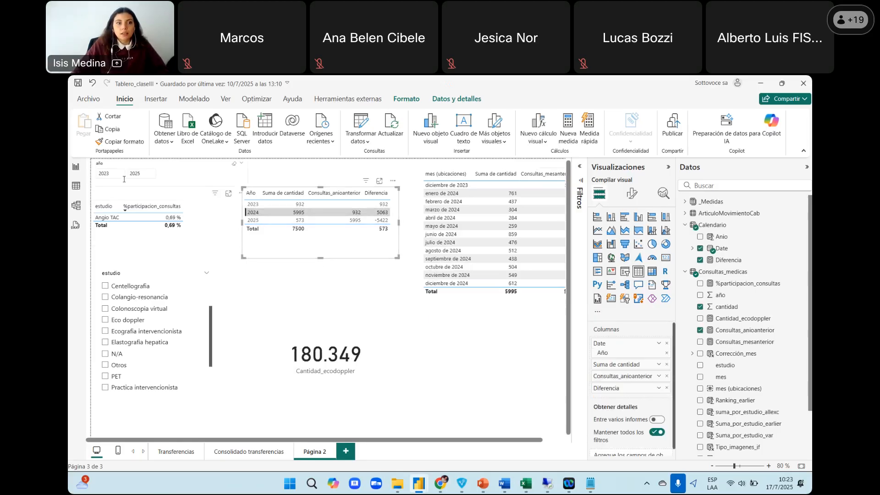
click(250, 214)
click(251, 214)
click(144, 175)
double_click(141, 173)
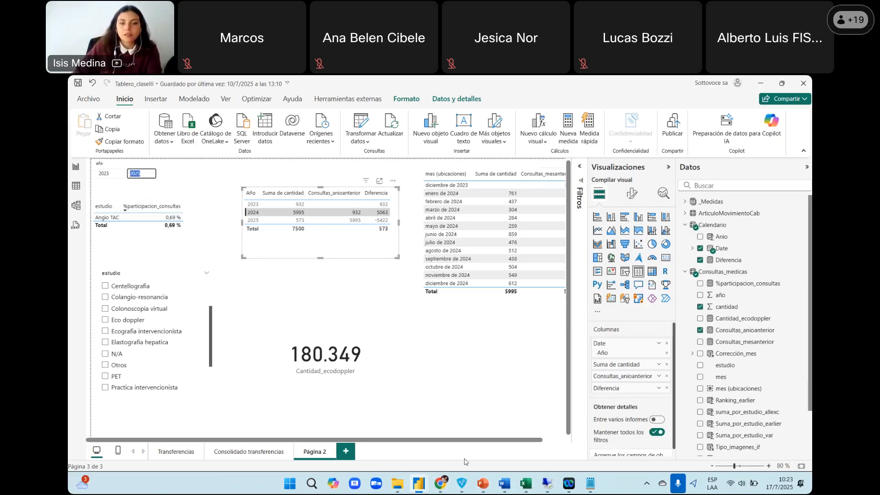
Switch to the Actividad Clase 3 quiz in Chrome and read question 3 about the Angio TAC difference between 2023 and 2024
mouse_move(419, 489)
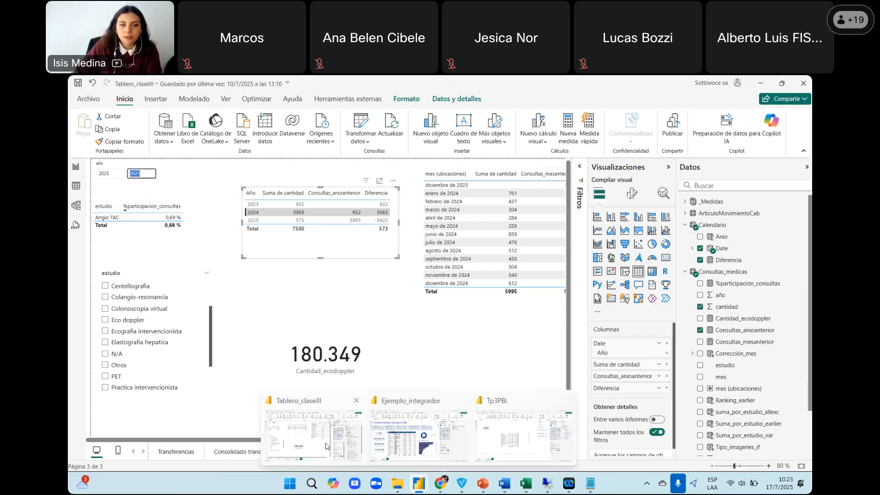
click(330, 426)
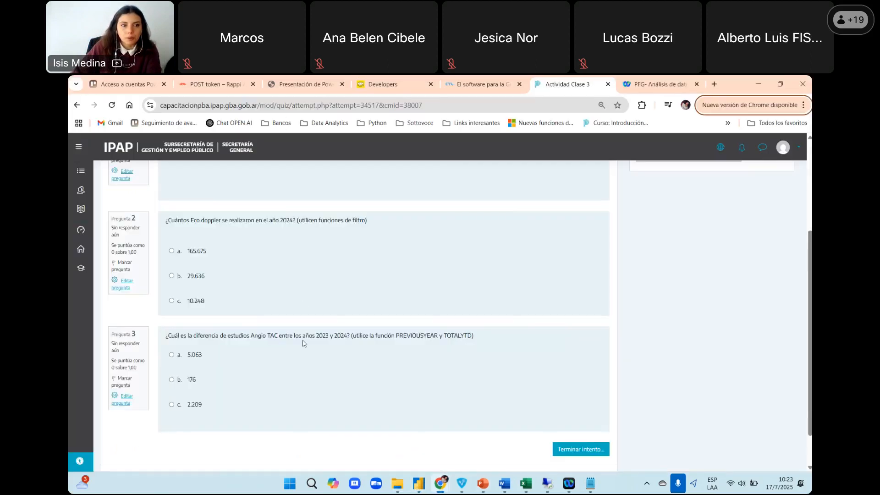
scroll(302, 347, down, 1)
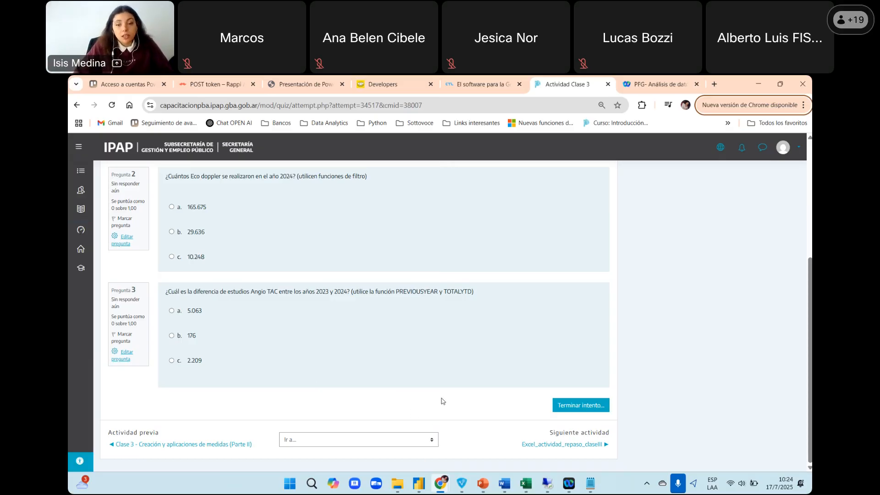
Switch to the Tp3PBi report in Power BI, open the Hoja1 table data and filter estudio to Angio TAC
click(416, 491)
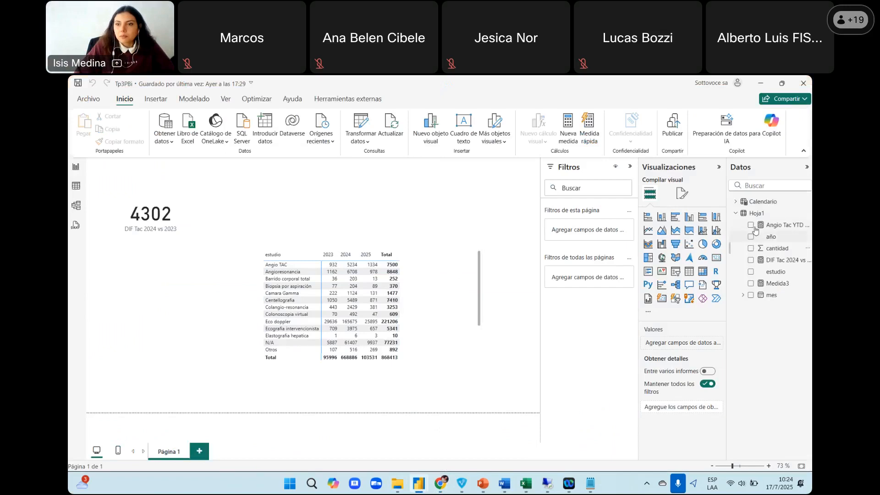
click(736, 213)
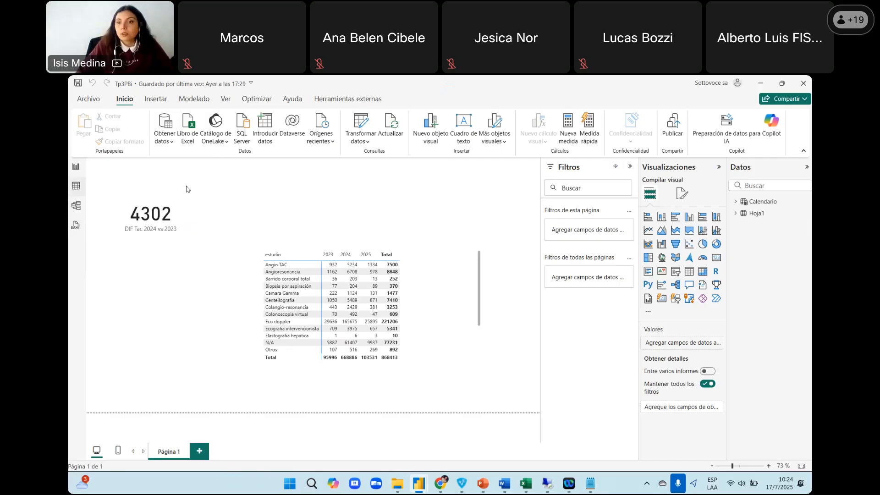
click(76, 186)
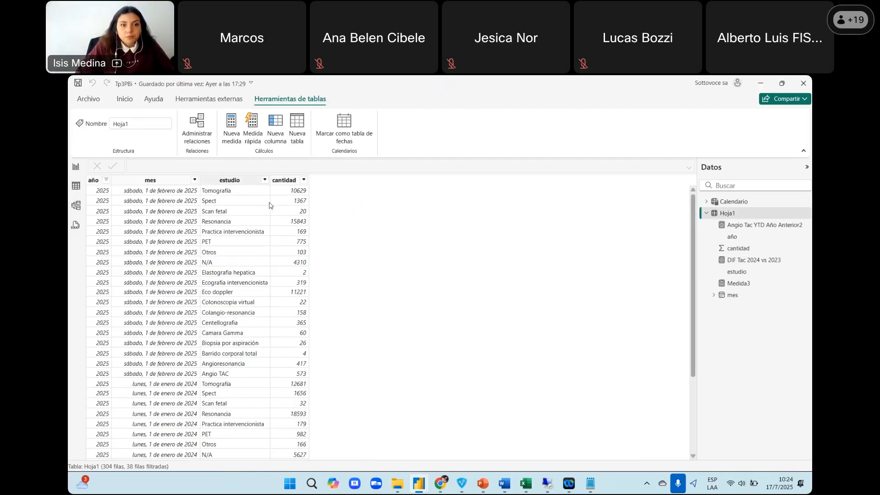
click(265, 179)
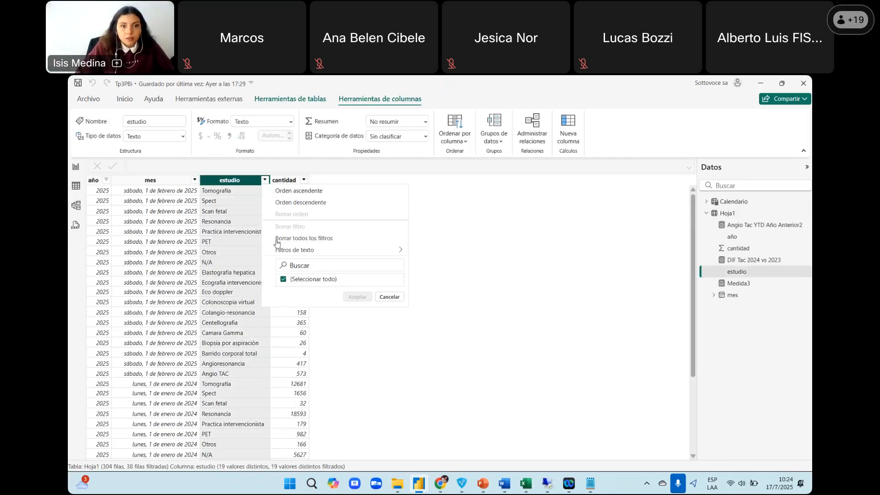
click(357, 442)
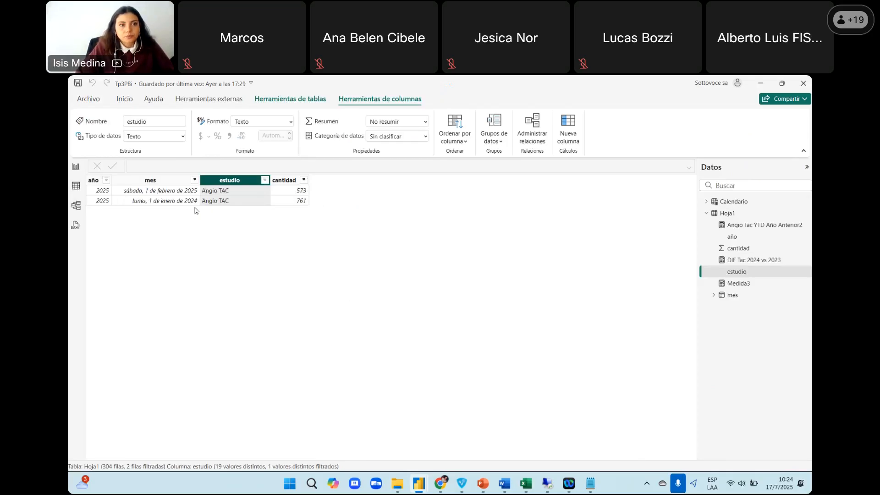
Extend the año filter of Hoja1 to include all years
click(107, 180)
click(145, 265)
click(146, 265)
click(199, 303)
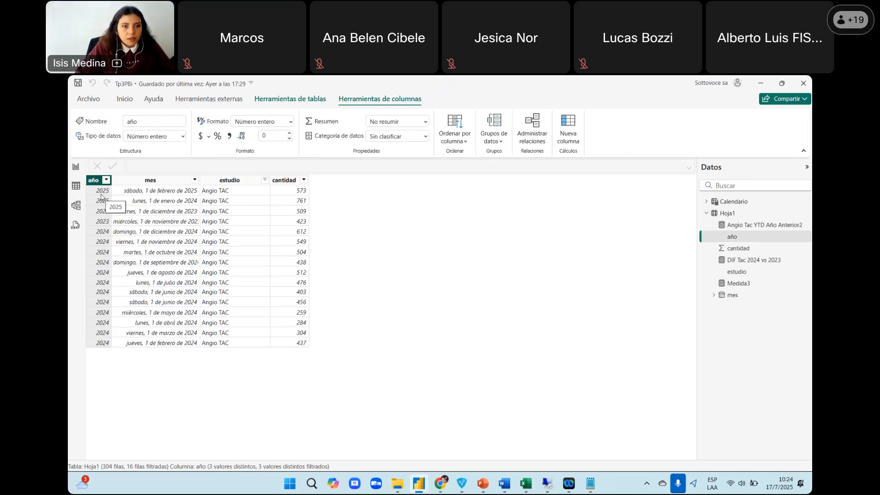
Restrict the año filter of Hoja1 to 2025 only
click(106, 180)
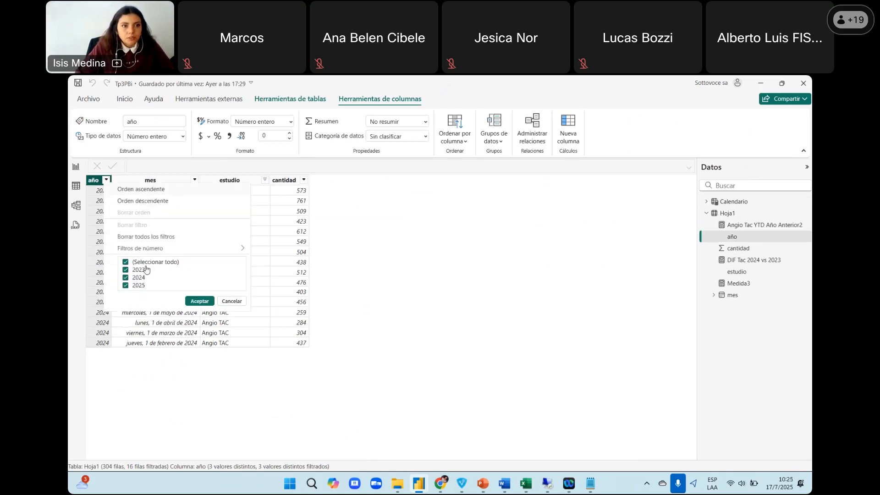
click(154, 262)
click(143, 286)
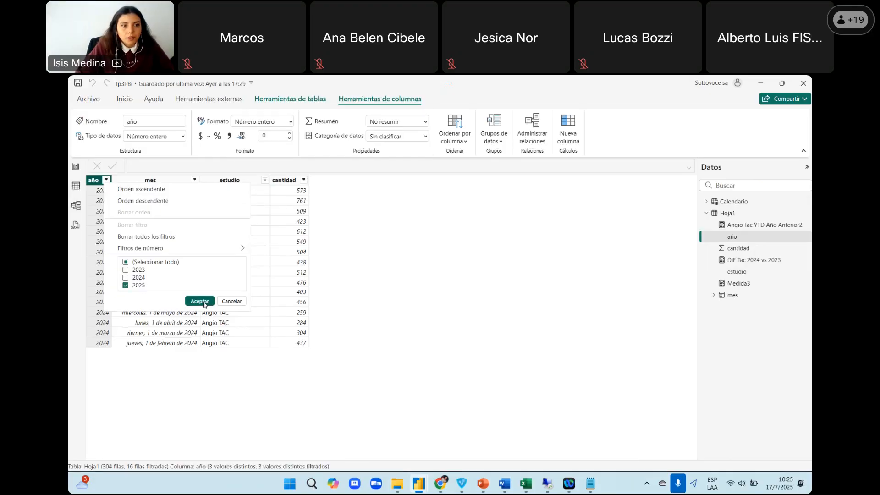
click(207, 305)
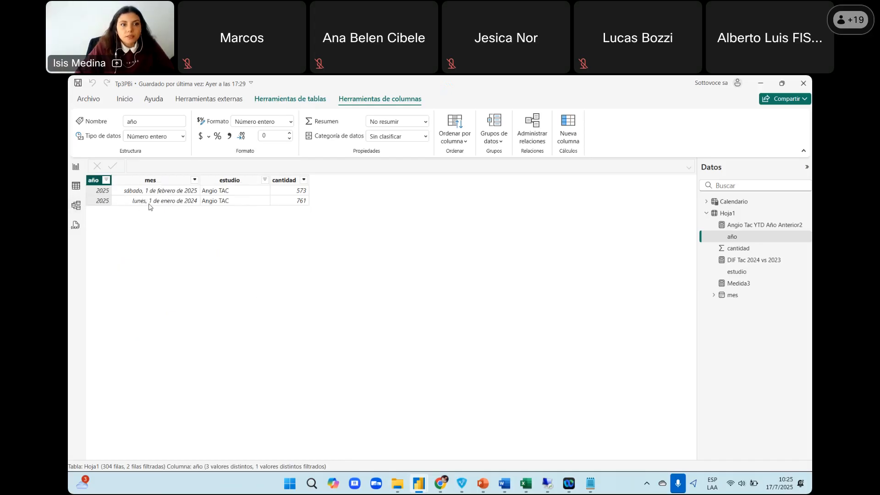
Format the mes column of Hoja1 as the short date *14/3/2001 (Short Date)
click(165, 185)
click(291, 121)
click(293, 161)
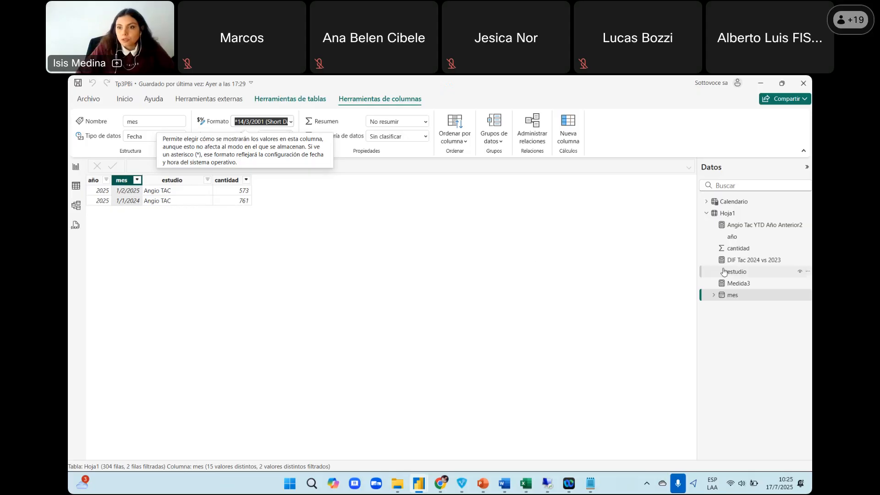
Review the DIF Tac 2024 vs 2023 measure formula and the relationship between Hoja1 and Calendario, and return to the table data
click(771, 260)
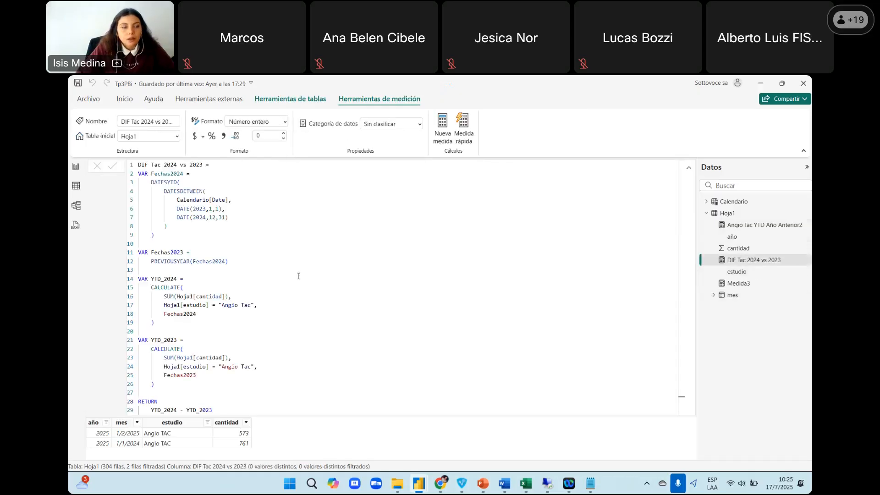
click(76, 206)
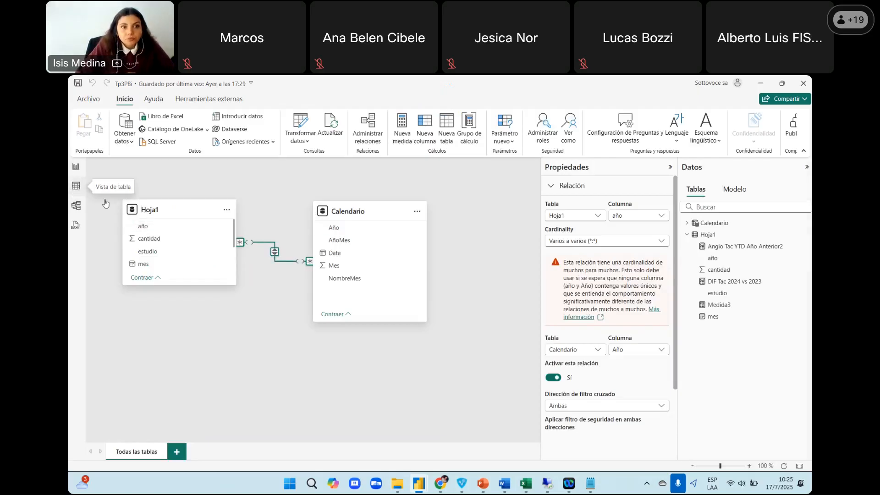
click(76, 186)
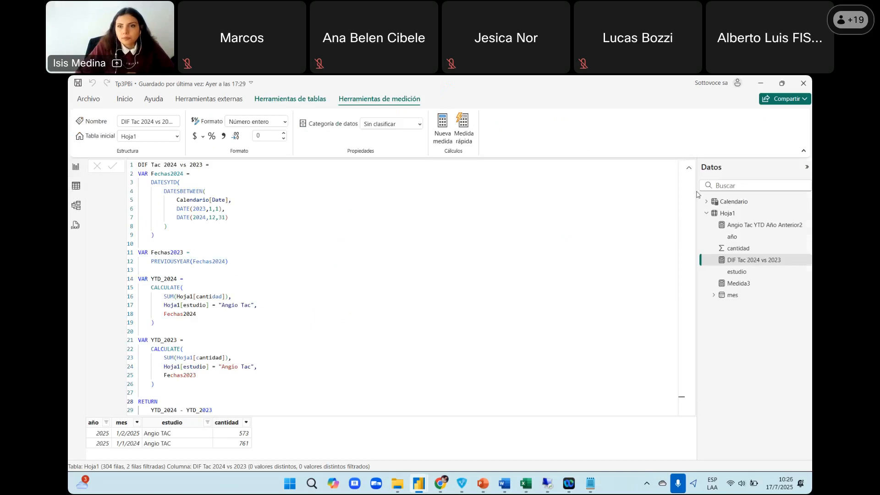
click(688, 168)
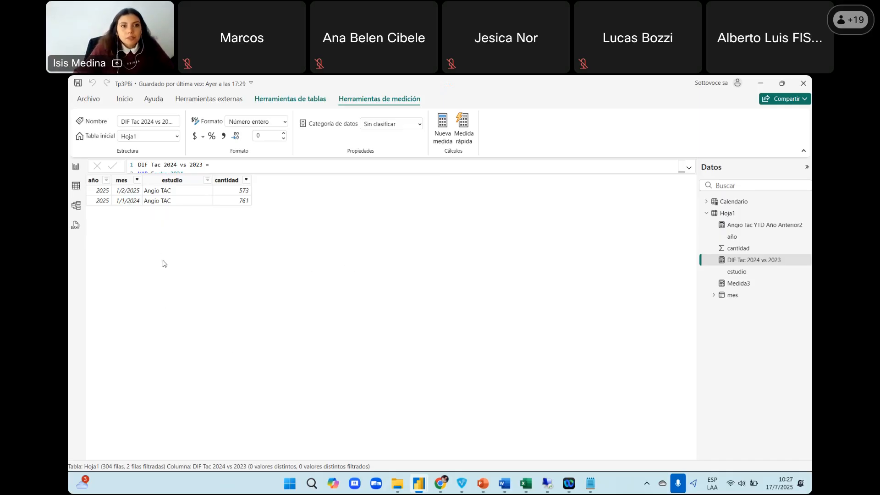
Create a calculated column in Hoja1 named Correccion_anio and leave two new lines below its name for the formula
click(128, 101)
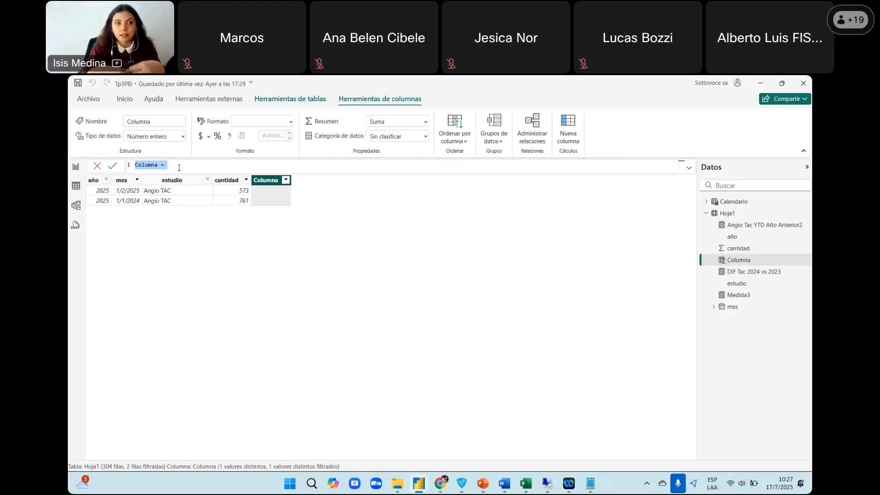
text(Co)
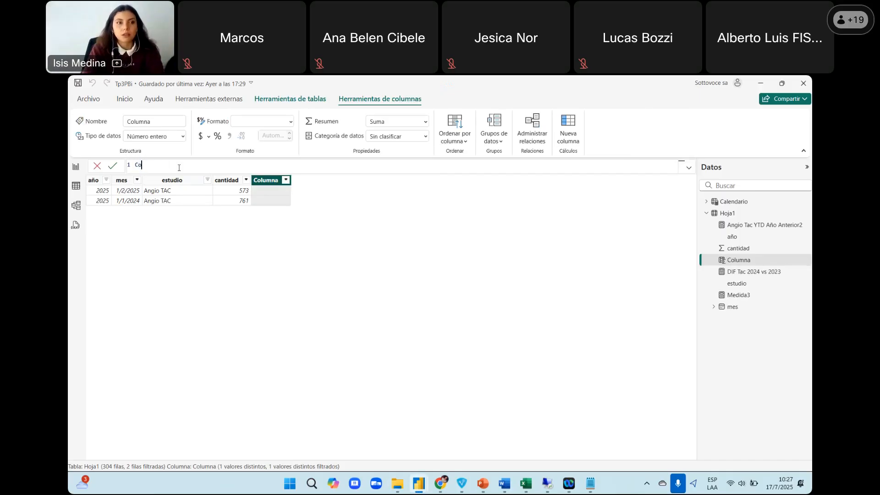
text(rreccion)
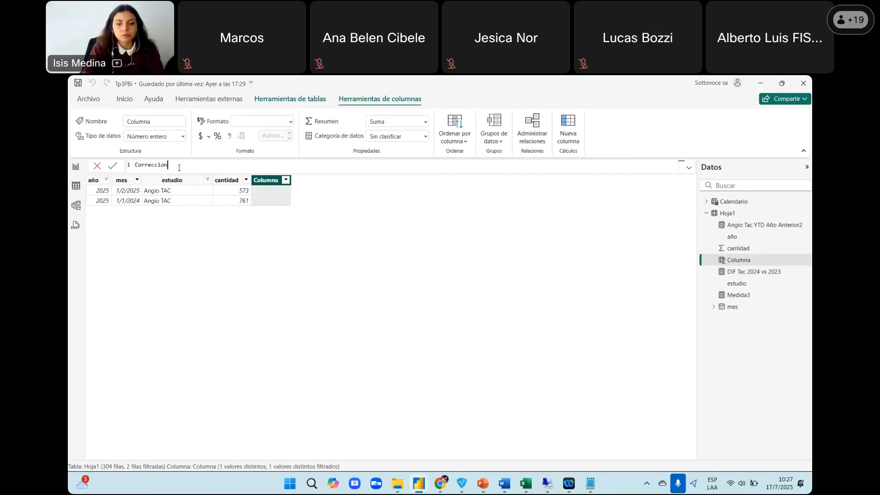
text(_anio =)
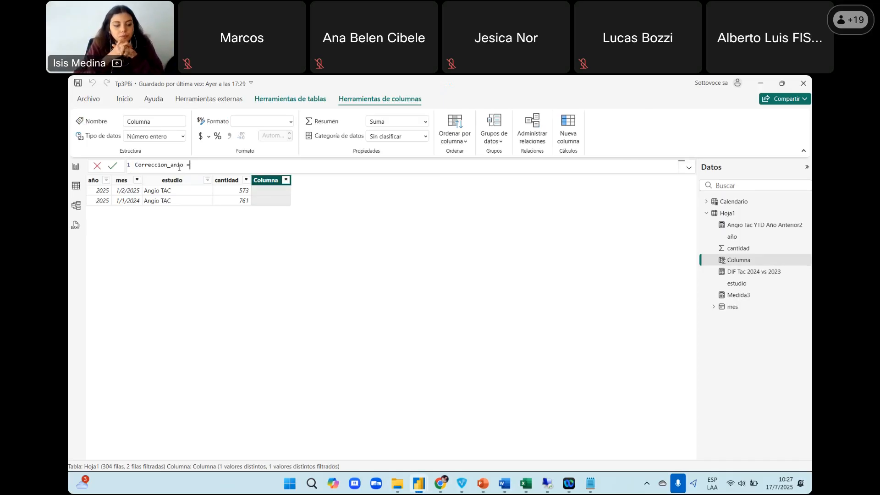
key(shift+Return)
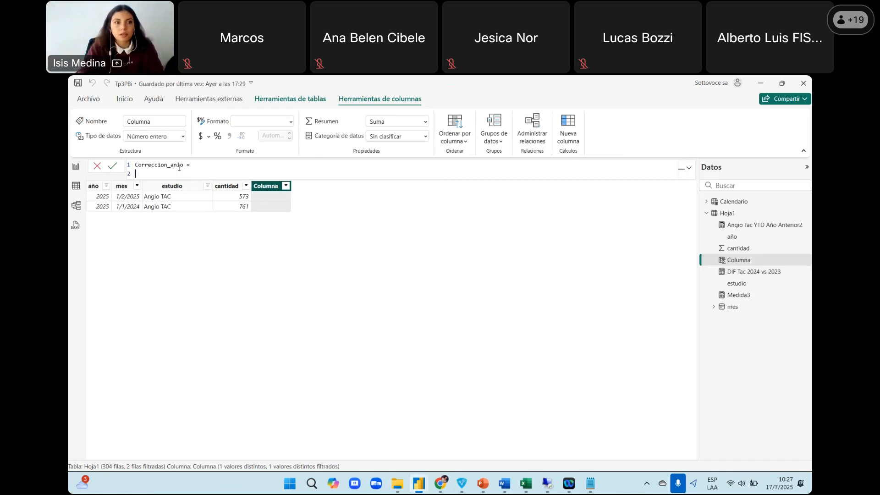
key(shift+Return)
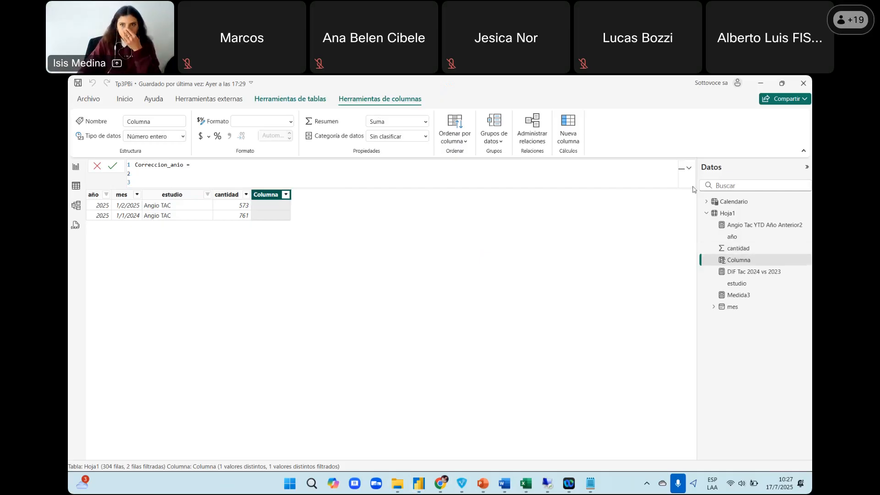
click(196, 184)
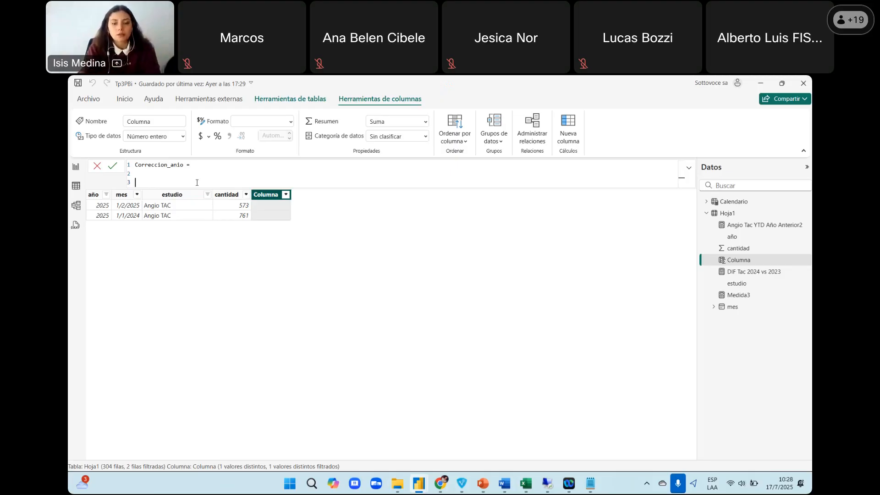
Begin the Correccion_anio formula with an IF whose condition is Hoja1[año]<>YEAR(Hoja1[mes])
text(IF()
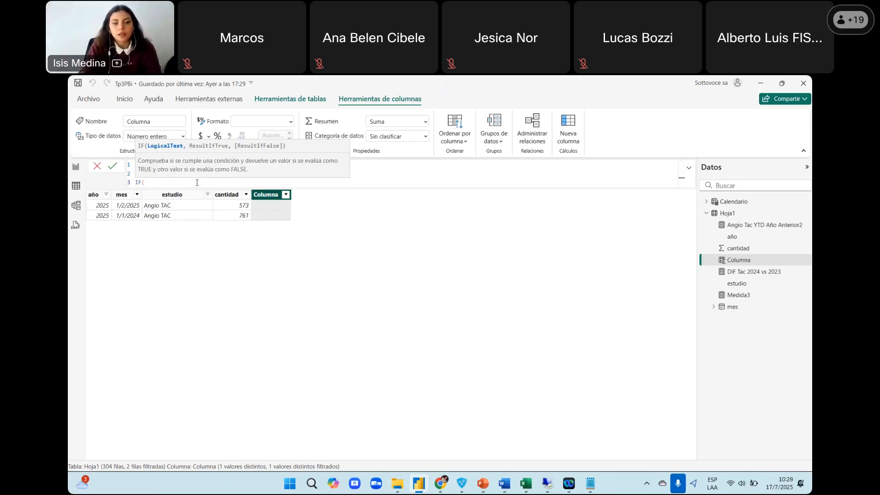
text(hoja)
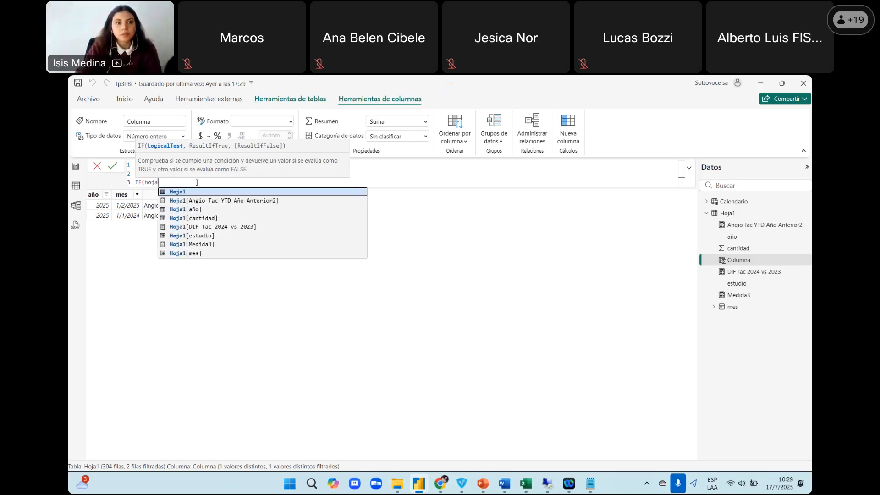
key(Down)
key(Down)
key(Tab)
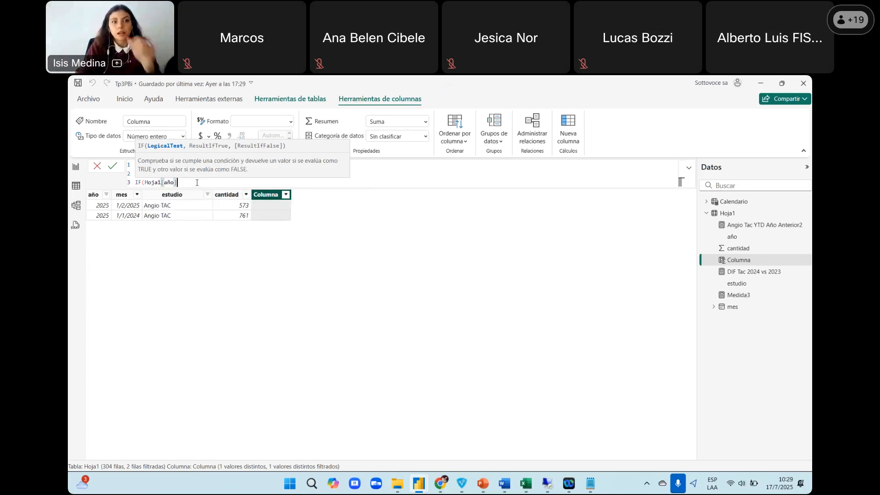
text(<>)
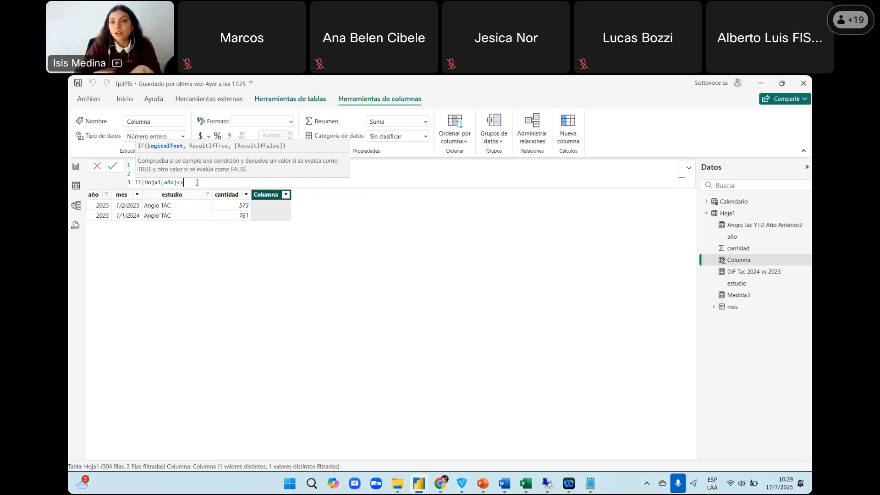
text(yer)
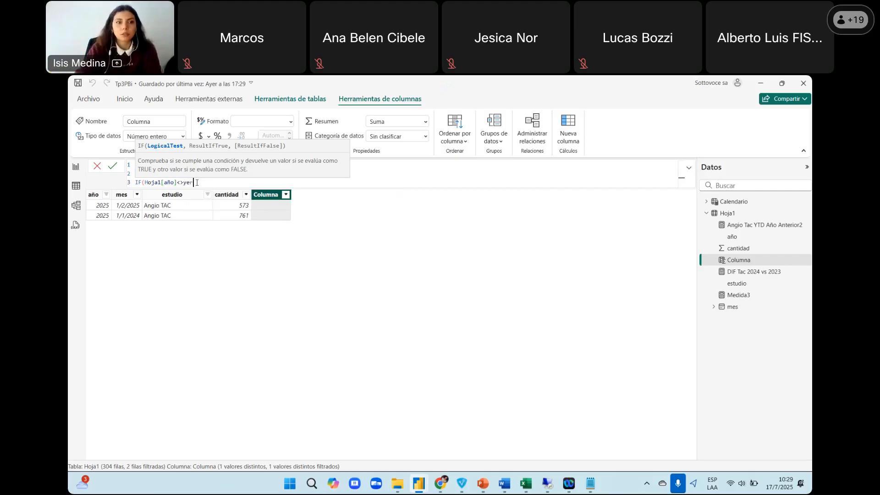
key(Tab)
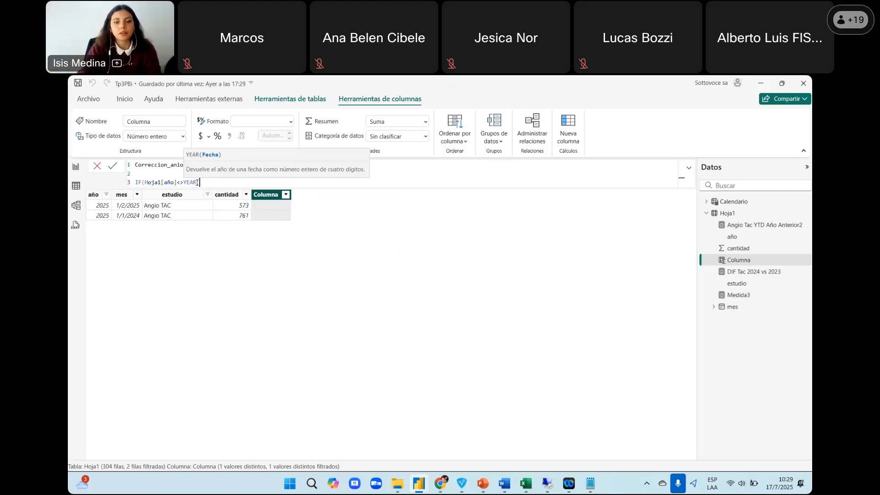
text(mes)
key(Tab)
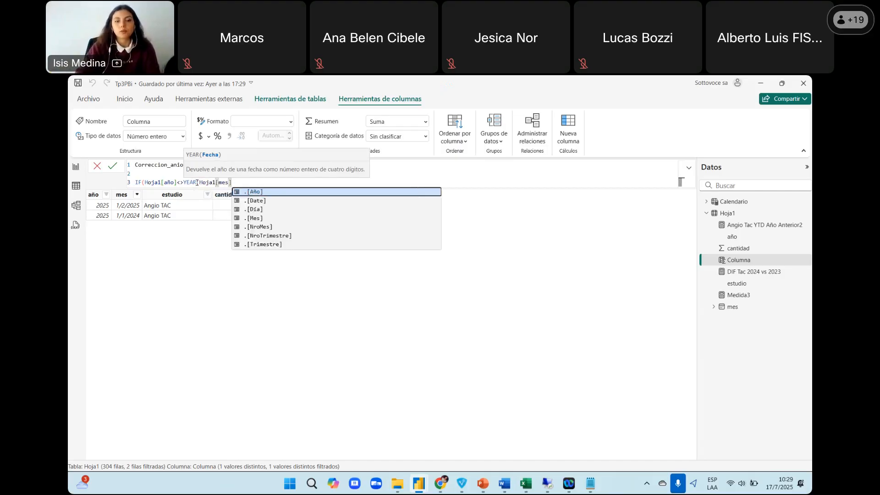
text())
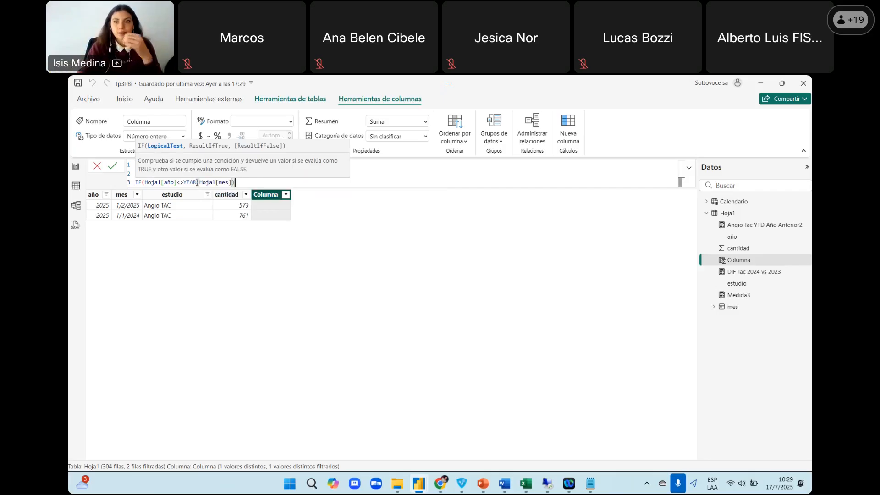
Complete the IF so it returns YEAR(Hoja1[mes]) when the condition is true and Hoja1[año] otherwise
text(,)
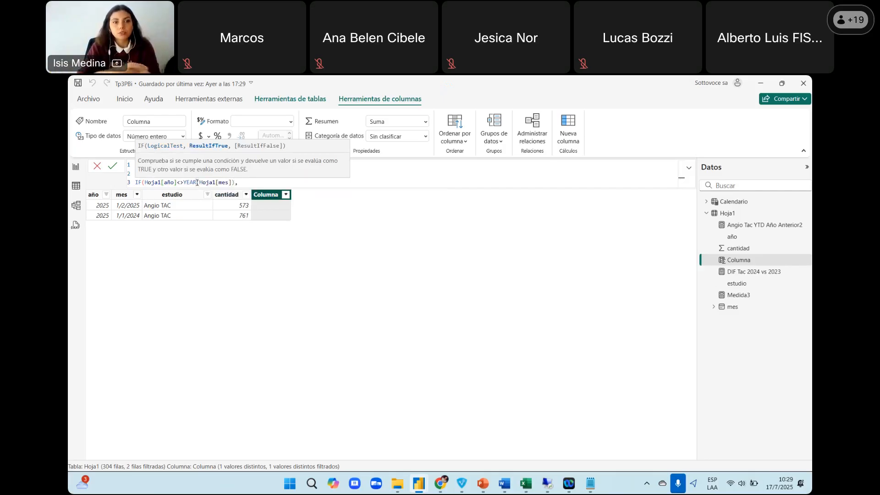
text(YEAR()
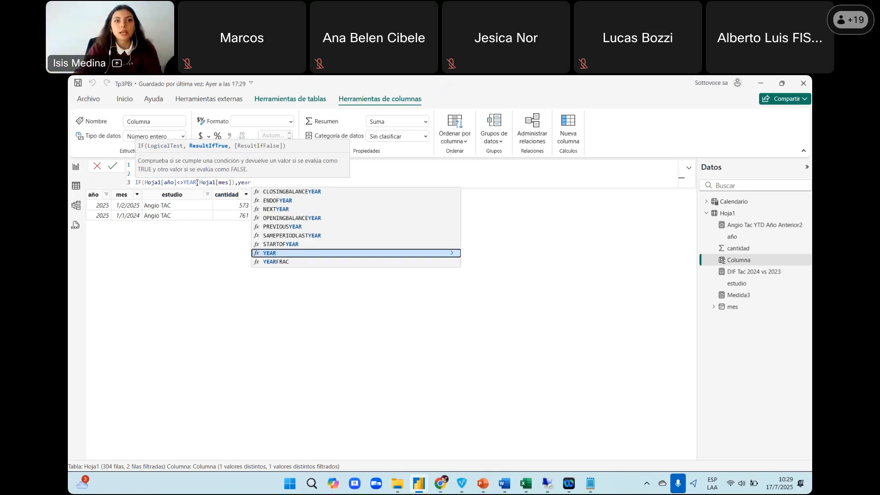
text(Hoja1[mes])
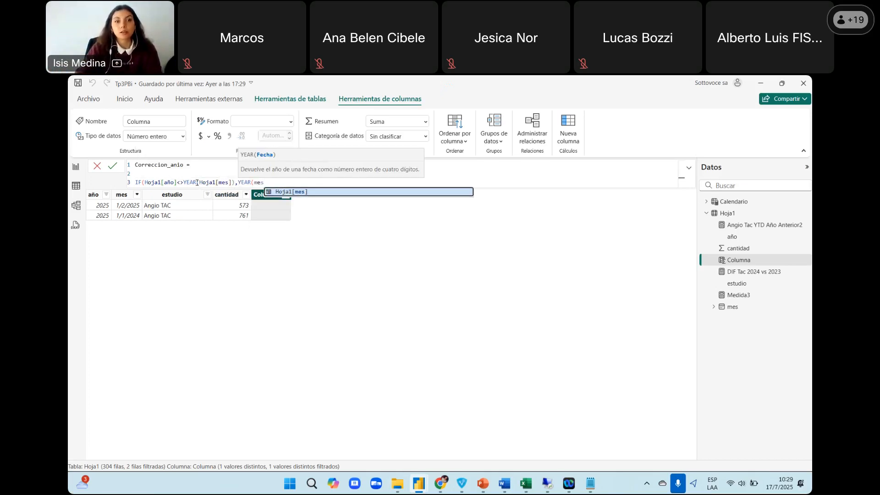
text())
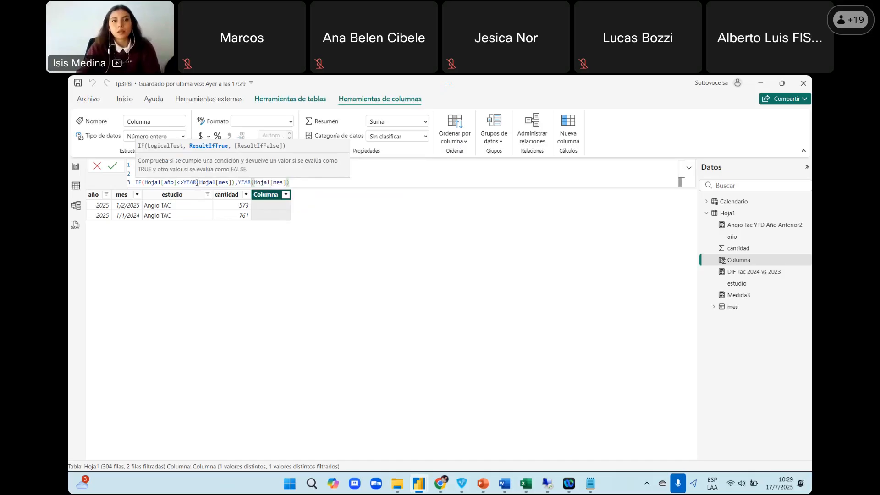
text(,)
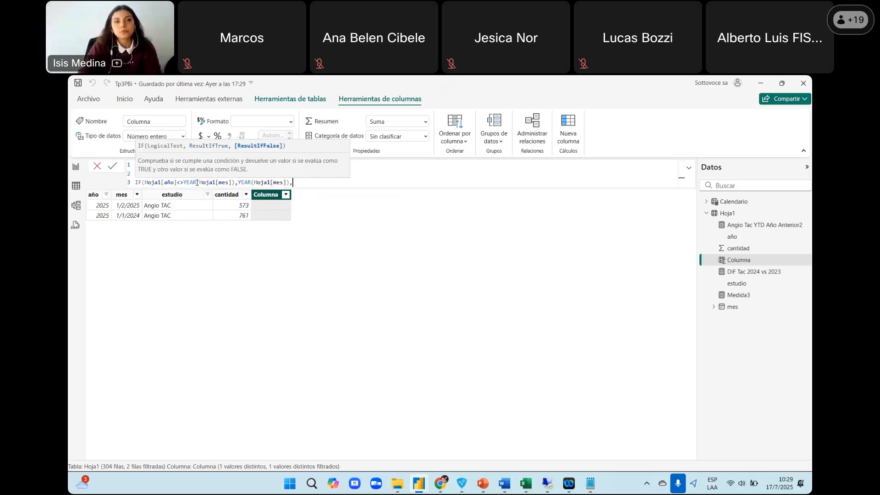
text(hoja)
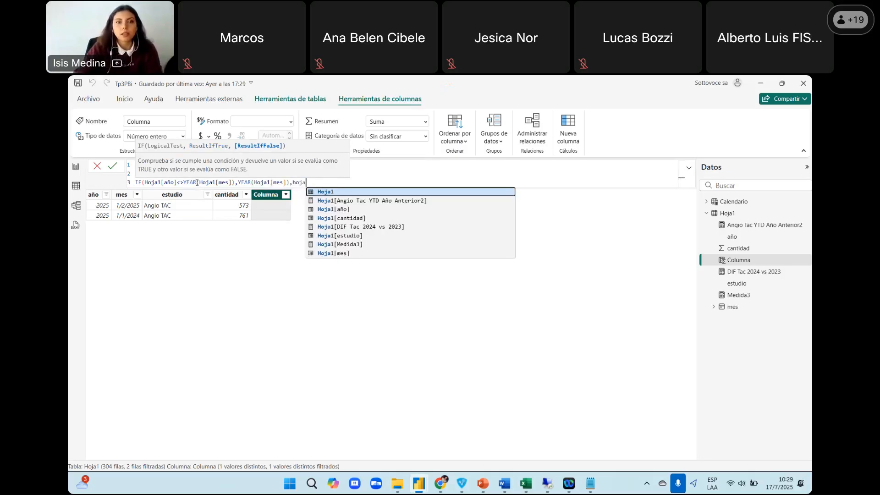
key(Down)
key(Tab)
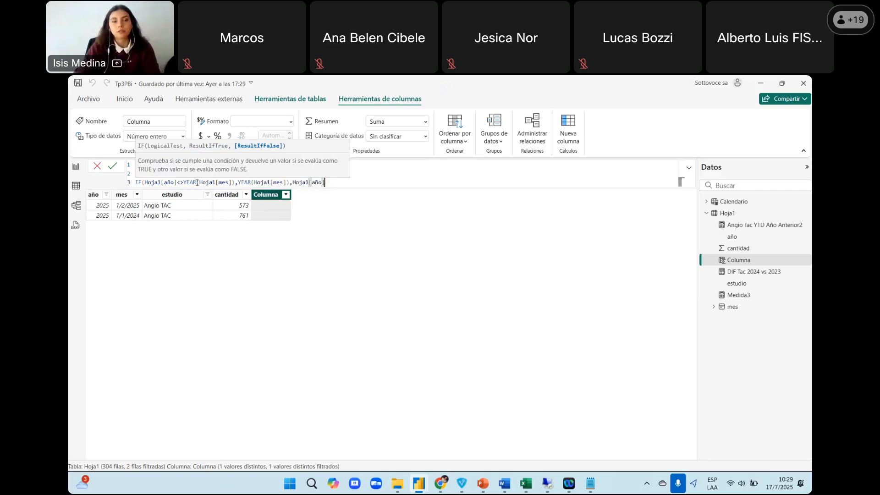
text())
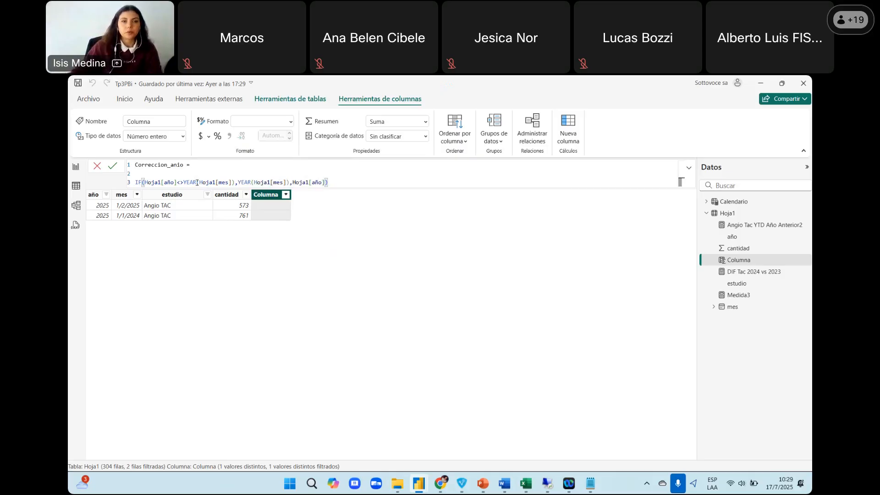
Put the IF's true and false results on separate lines and commit the Correccion_anio formula
click(239, 183)
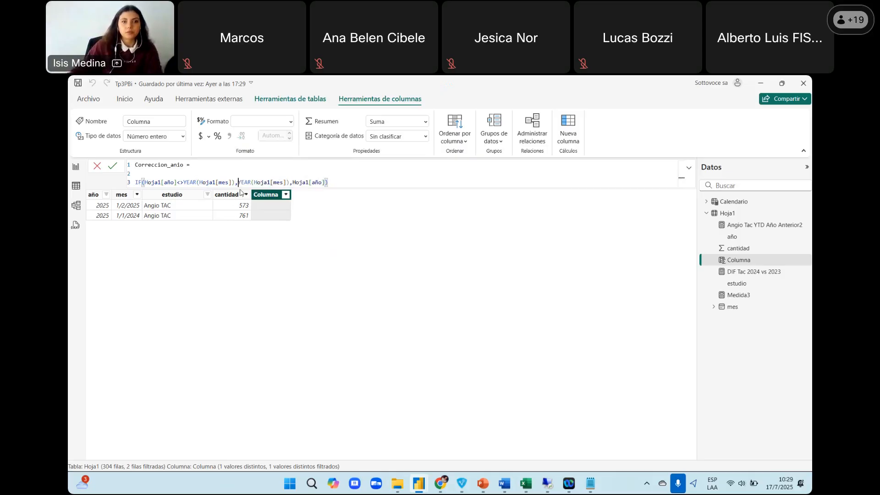
key(shift+Return)
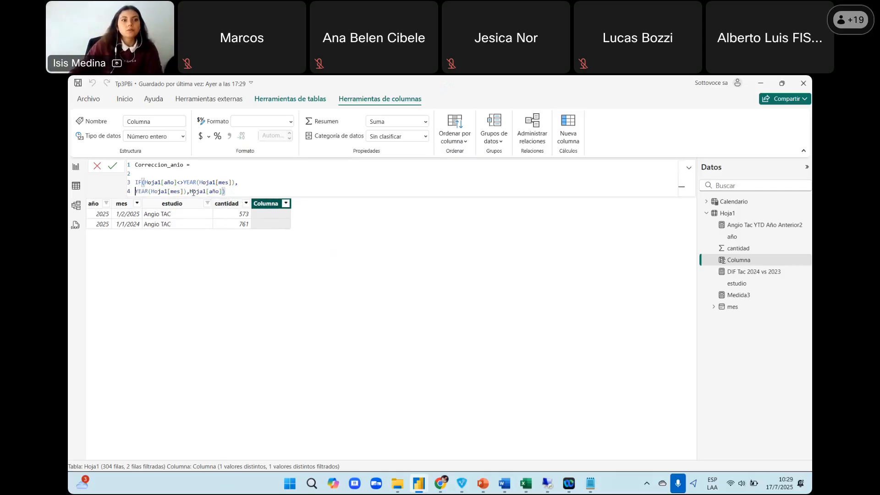
click(189, 192)
key(shift+Return)
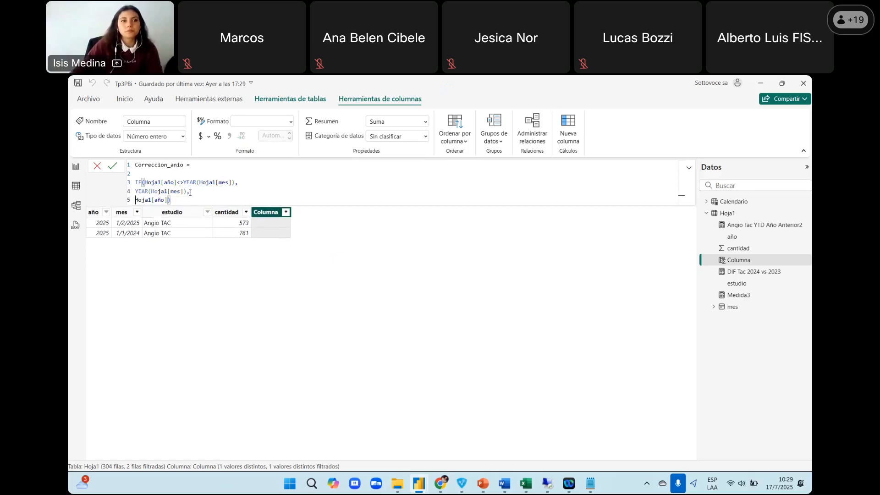
click(195, 200)
key(Return)
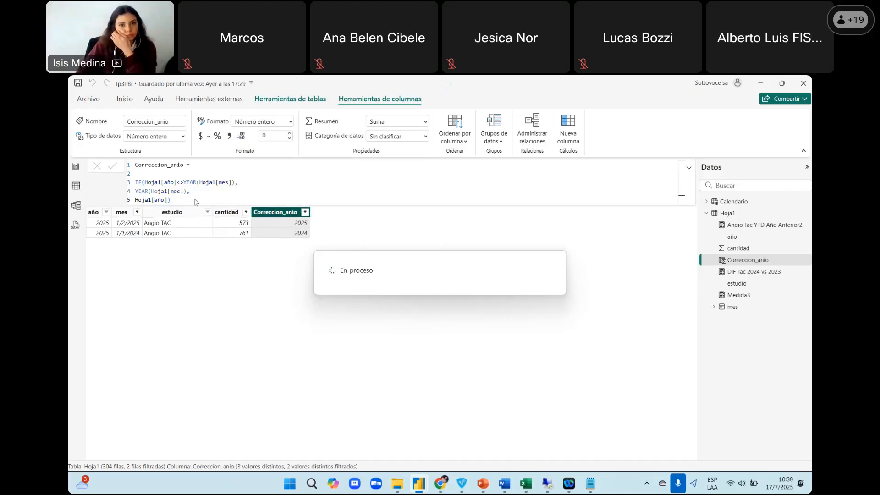
click(196, 200)
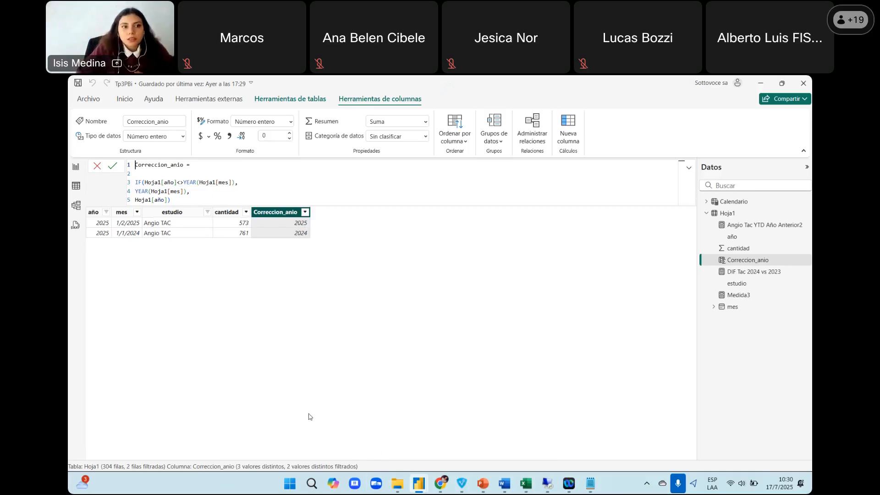
Edit the model relationship so that Correccion_anio of Hoja1 is linked to Año of Calendario, and save it
click(75, 207)
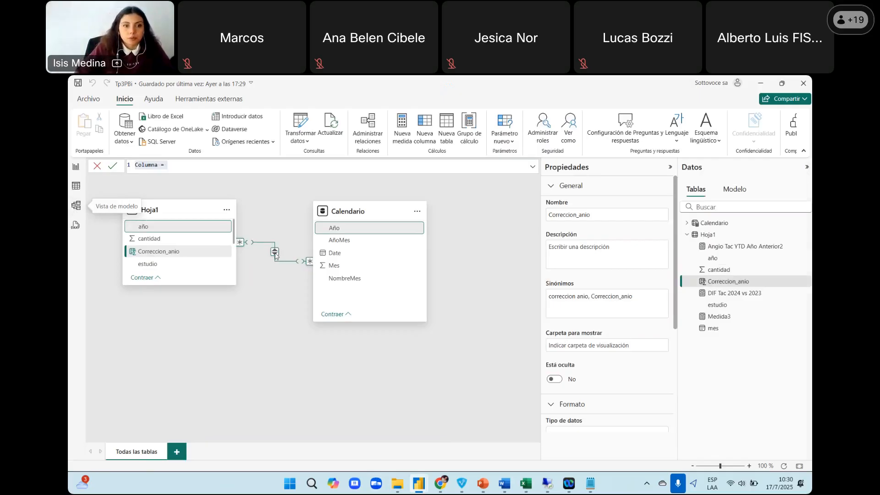
click(274, 254)
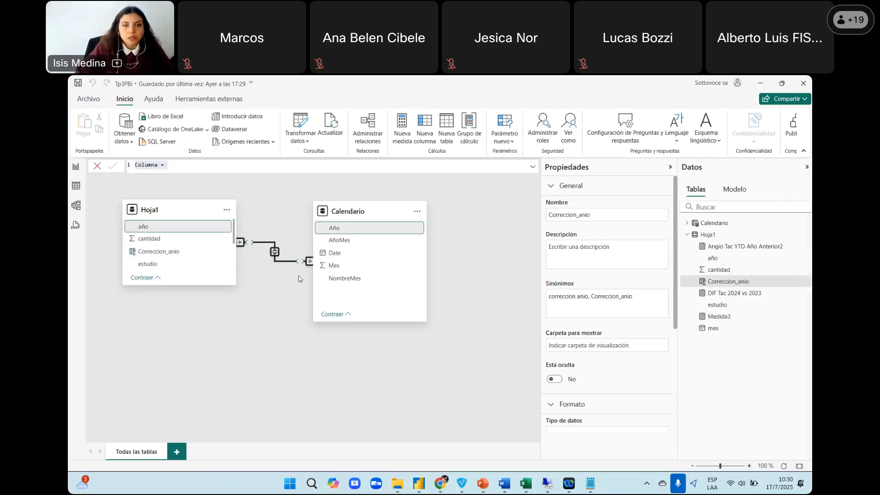
double_click(287, 261)
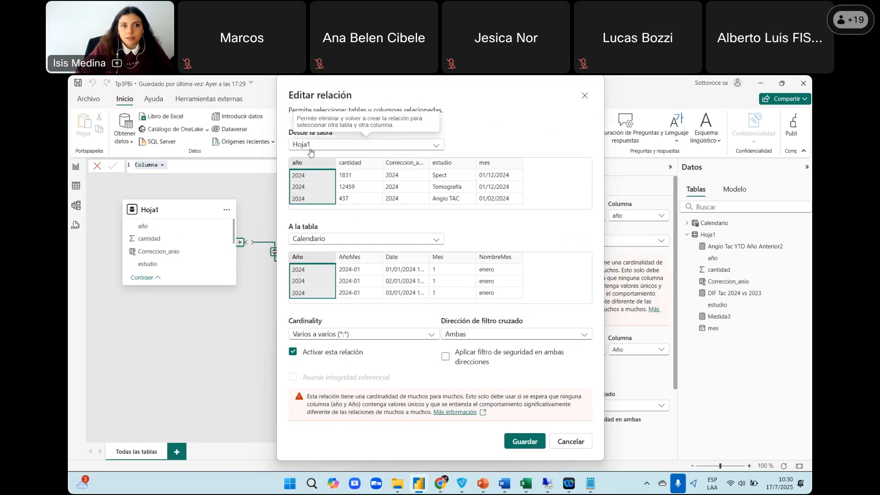
click(412, 167)
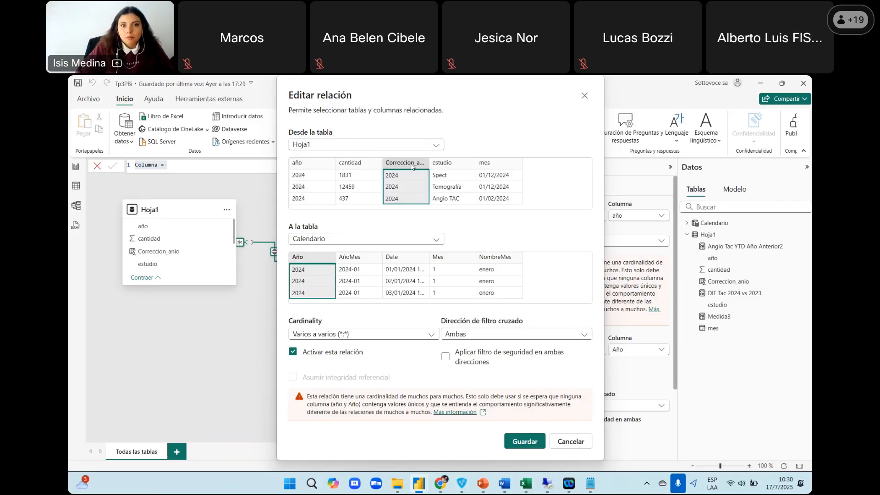
click(294, 355)
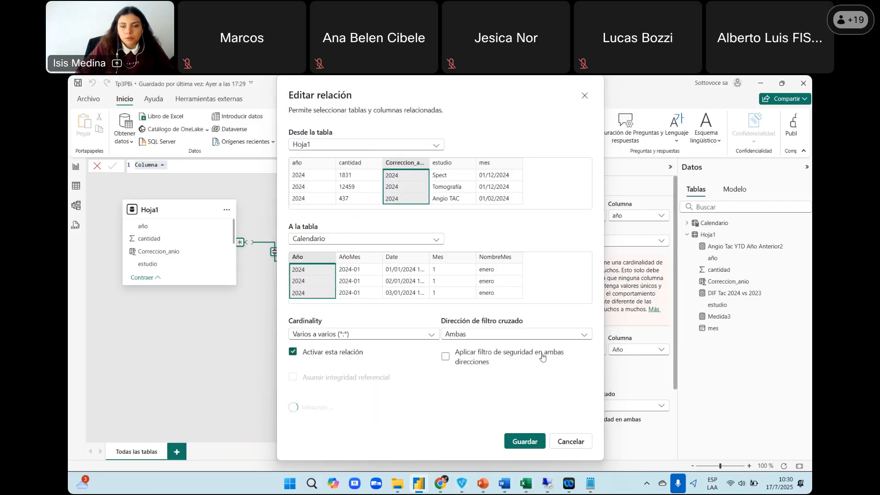
click(524, 441)
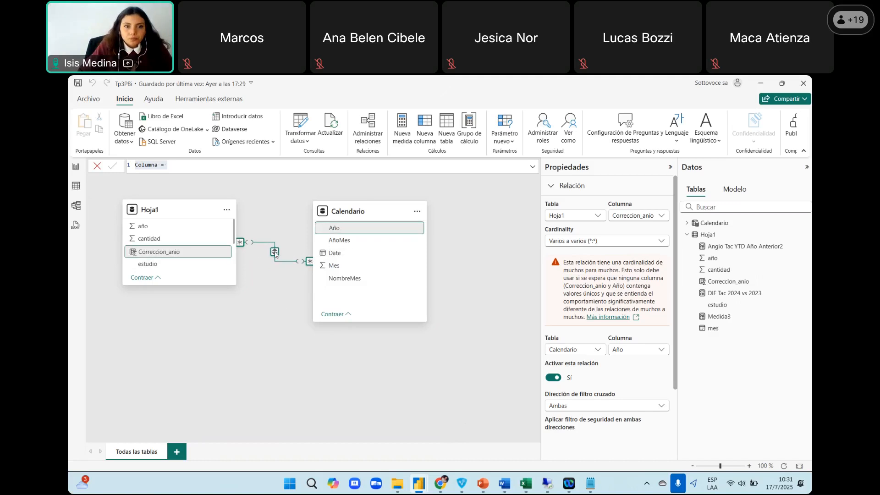
Check the Correccion_anio values and the DIF Tac 2024 vs 2023 card, and compare with question 3 of the Chrome quiz
click(76, 186)
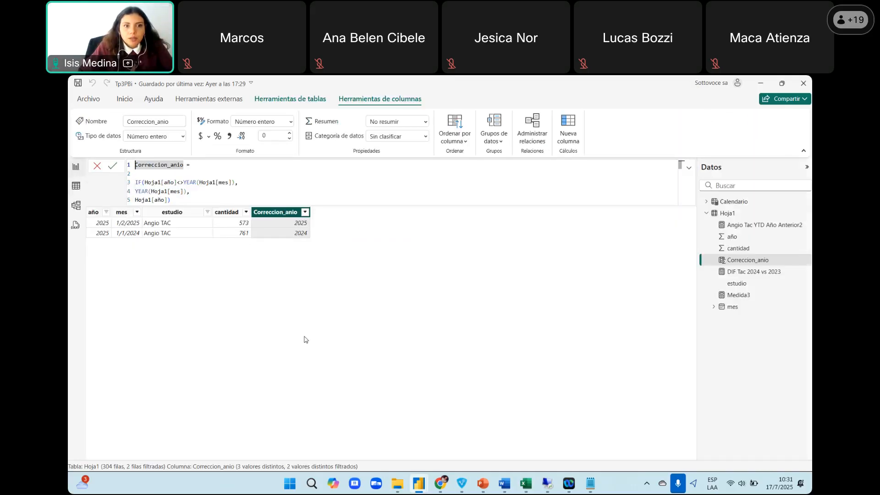
click(76, 166)
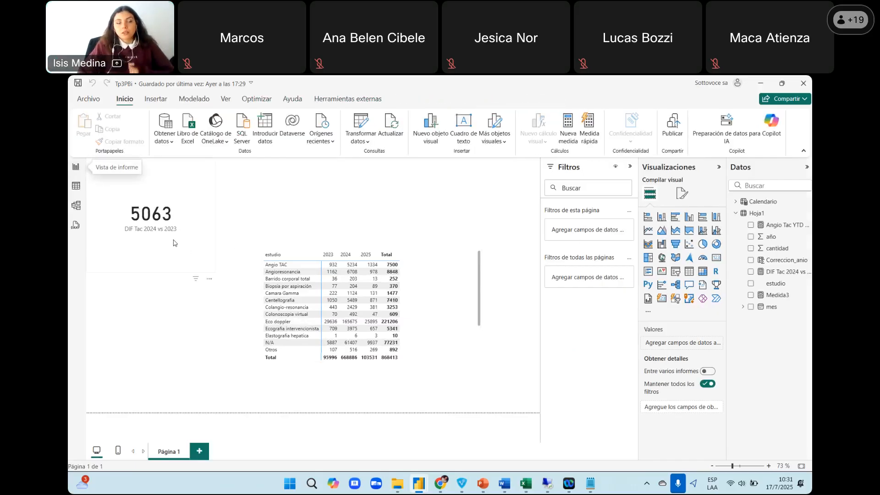
mouse_move(439, 483)
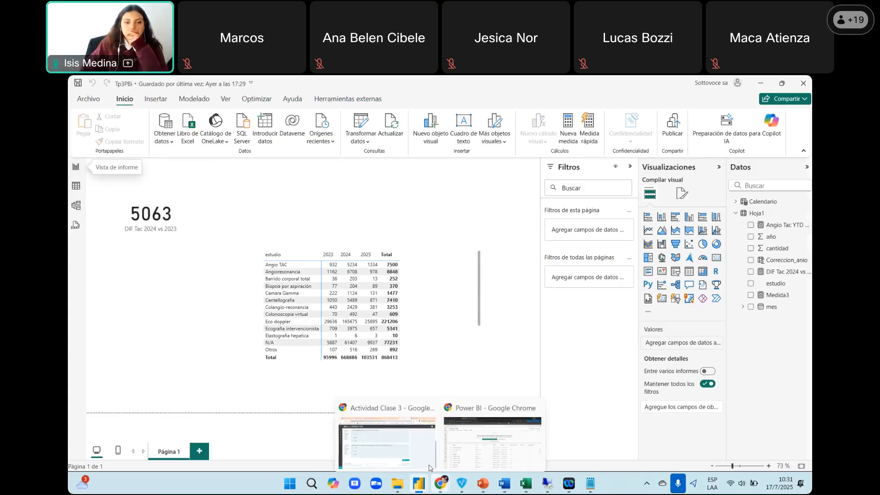
click(430, 466)
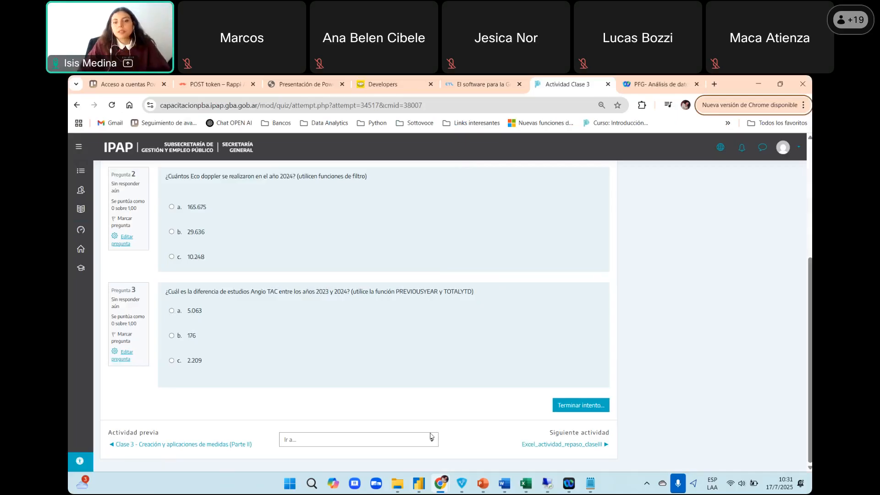
Switch to the Tp3PBi report in Power BI, save it, and return to the quiz in Chrome
mouse_move(418, 483)
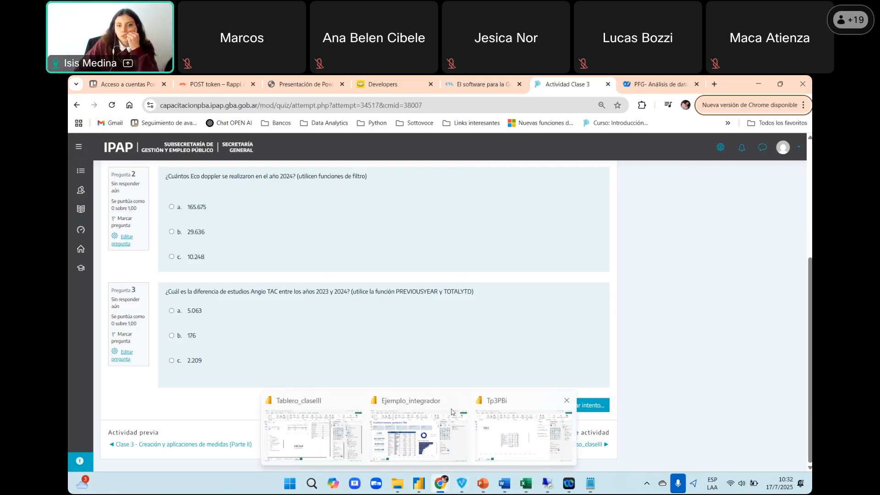
click(504, 426)
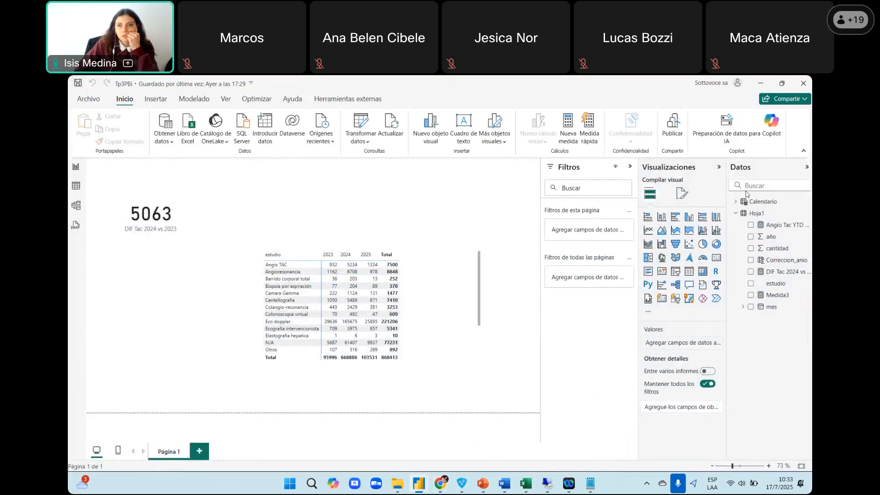
key(ctrl+s)
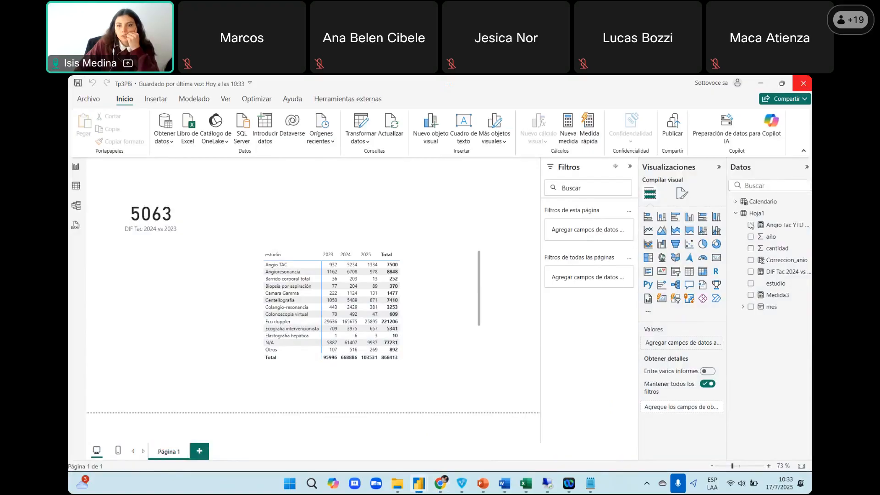
key(alt+Tab)
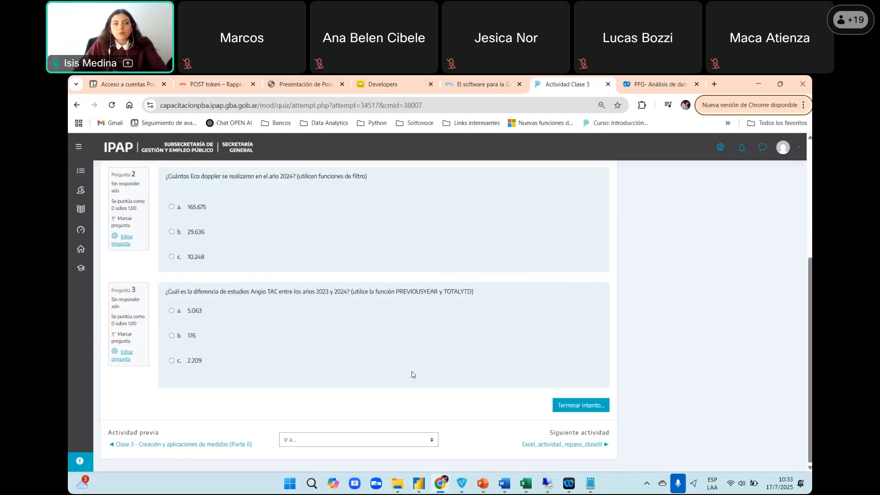
Leave the quiz for the ADPBNII06-PFG-2025 course page and switch to the Modulo IV presentation in PowerPoint
scroll(458, 327, up, 5)
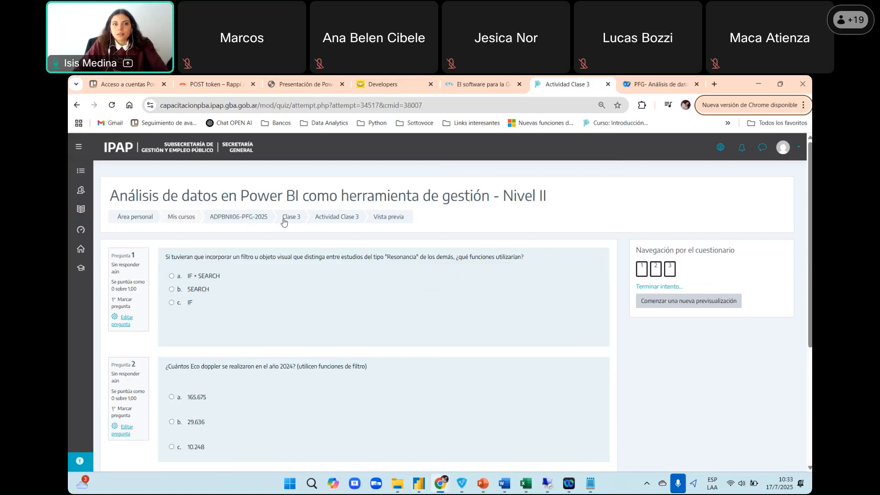
click(250, 218)
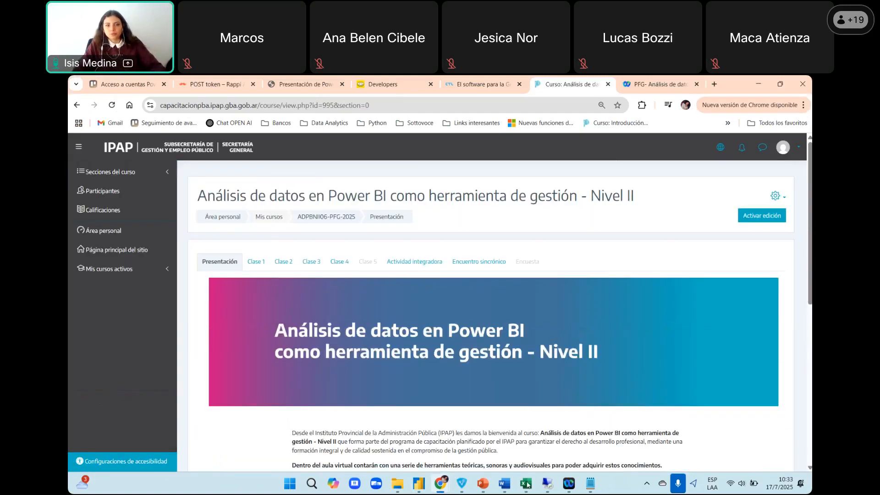
mouse_move(485, 490)
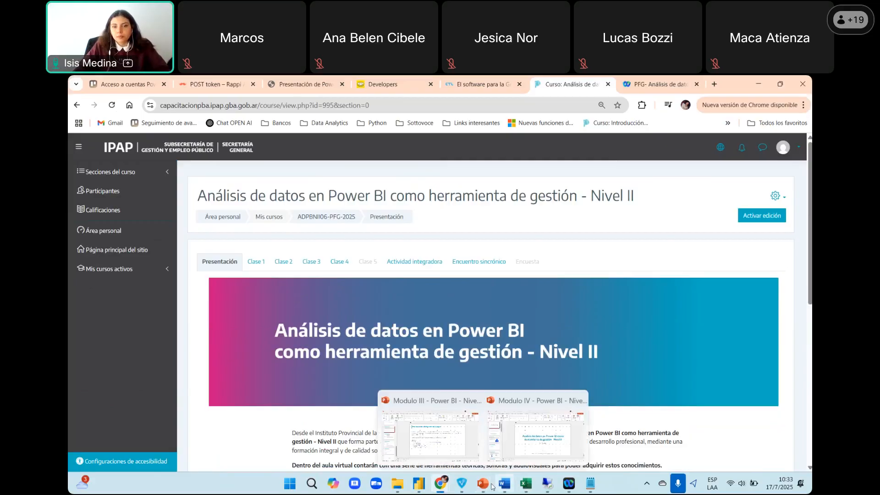
click(552, 430)
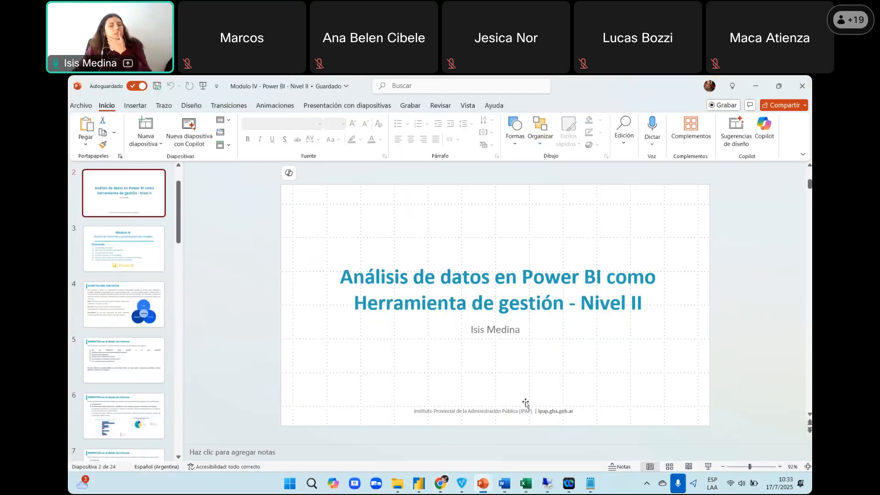
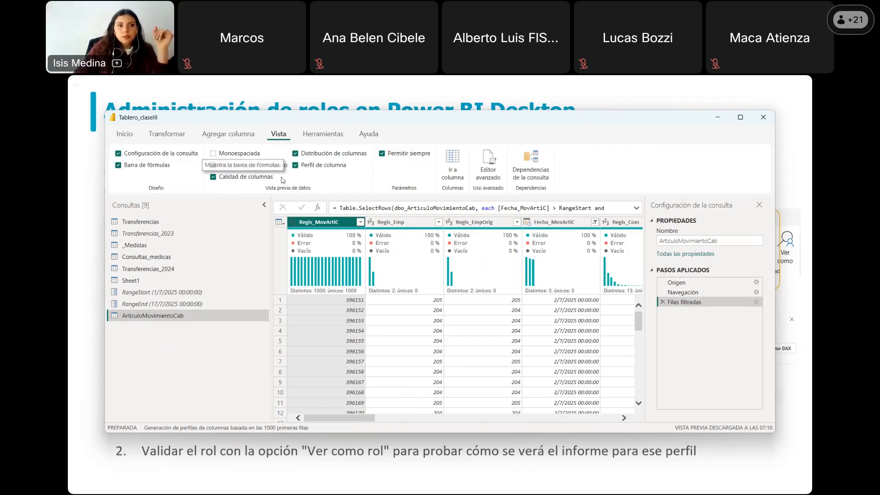
Review the current values of the RangeEnd and RangeStart parameters in the Power Query editor
click(124, 134)
click(183, 292)
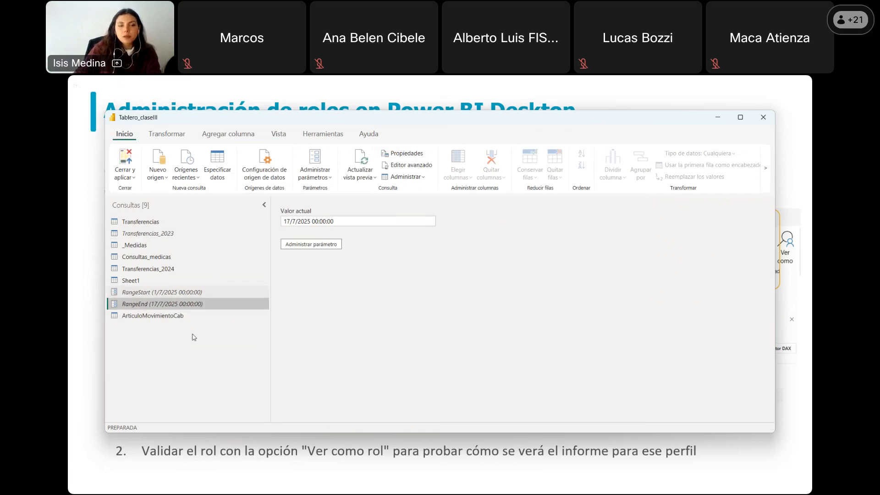
click(179, 294)
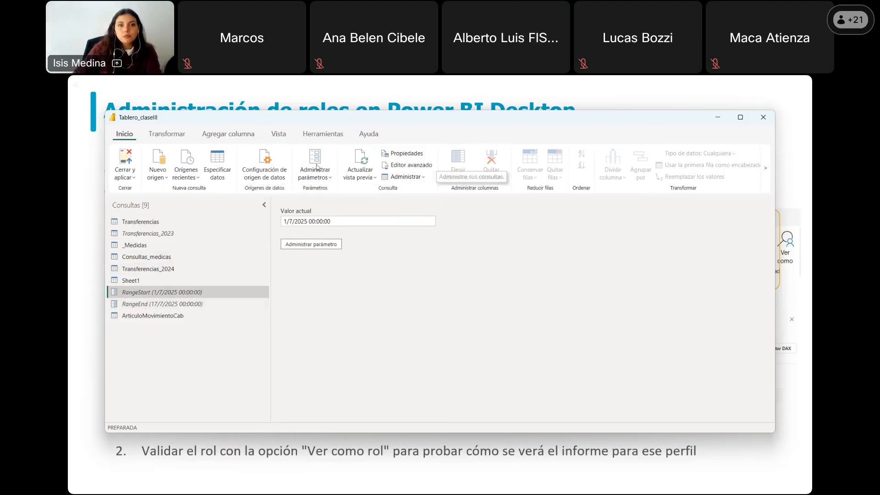
Add a new parameter in the parameter manager and try to name it RangeStart
click(328, 179)
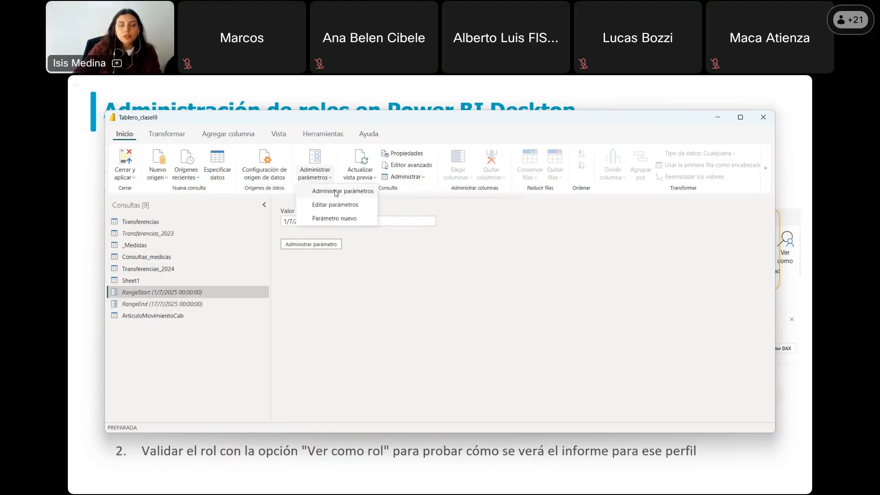
click(345, 192)
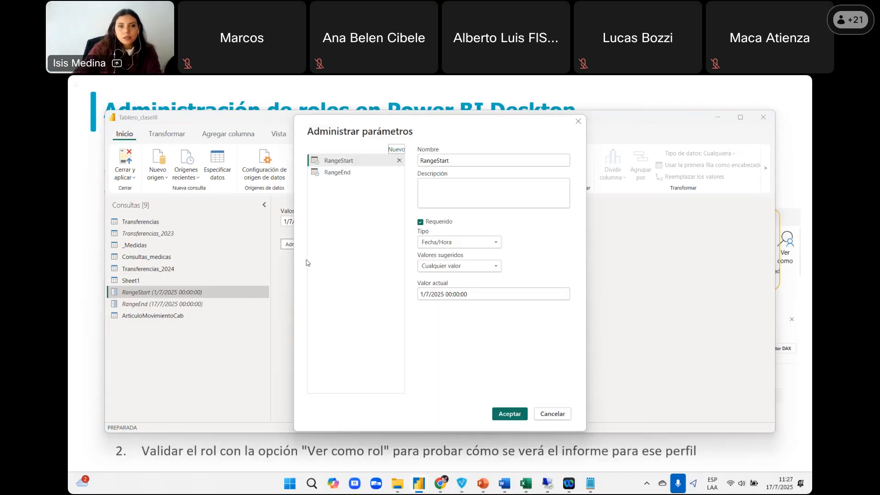
click(396, 150)
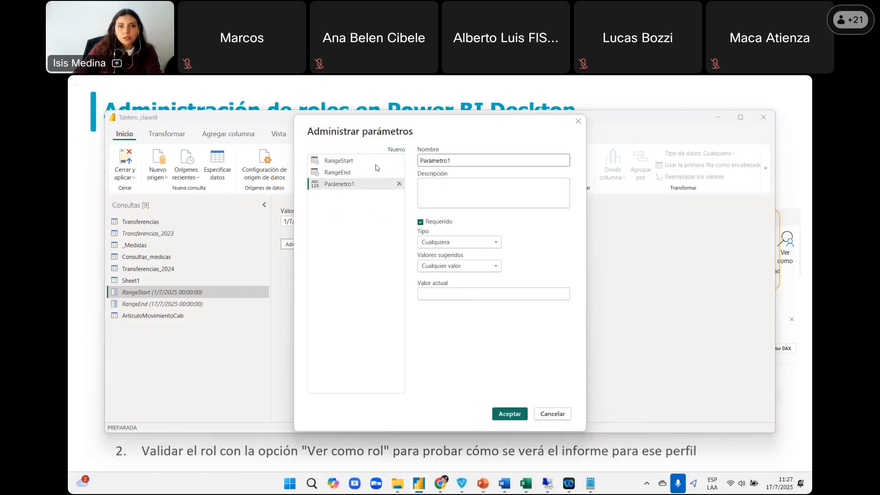
drag(452, 161, 396, 170)
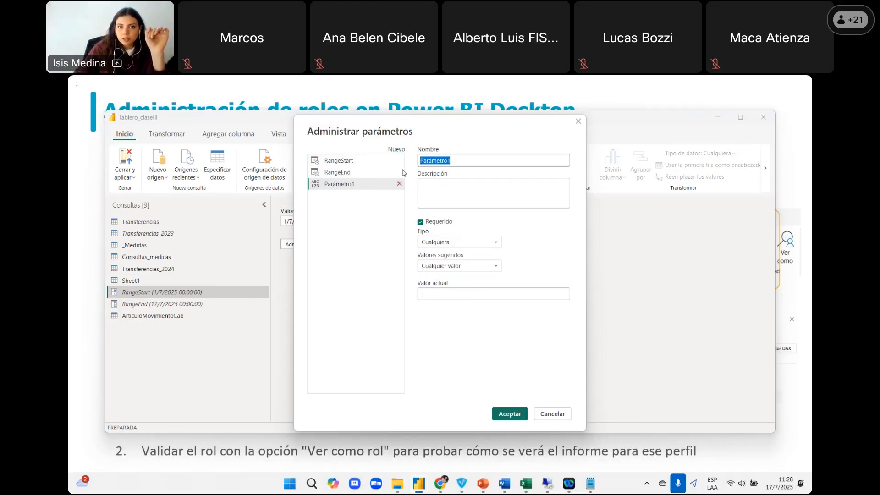
text(RangeStart)
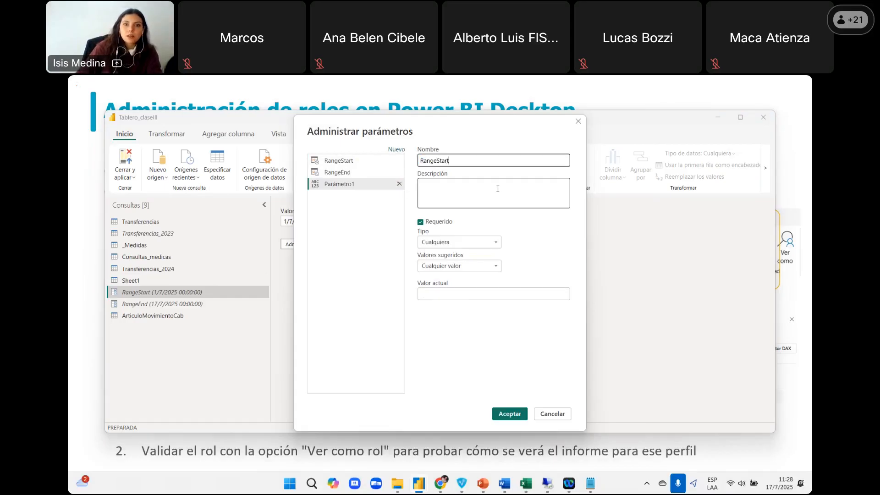
click(444, 247)
click(515, 294)
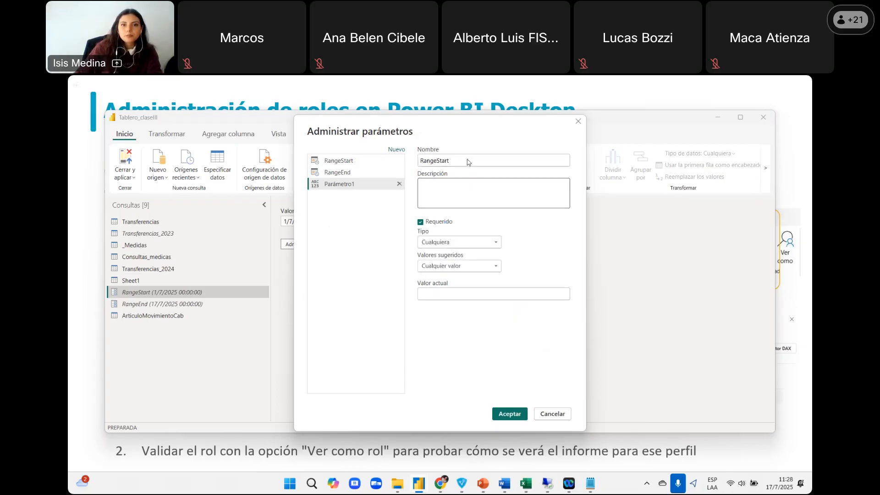
Name the new parameter RangeStart_, set its type to Fecha/Hora and its current value to 01/01/2025
click(443, 159)
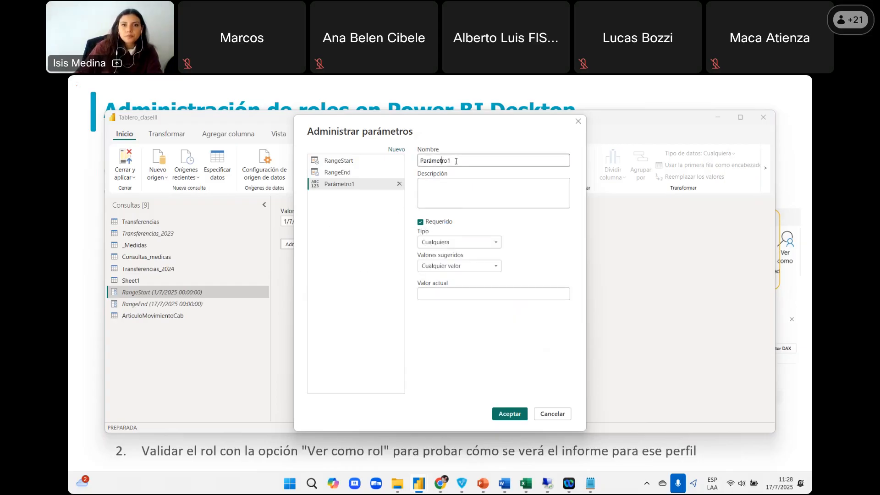
double_click(456, 160)
text(RangeStar)
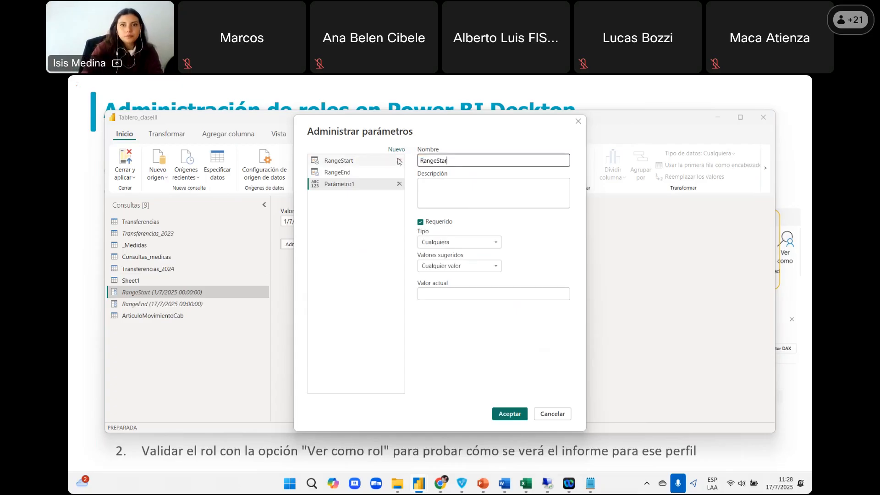
text(t_)
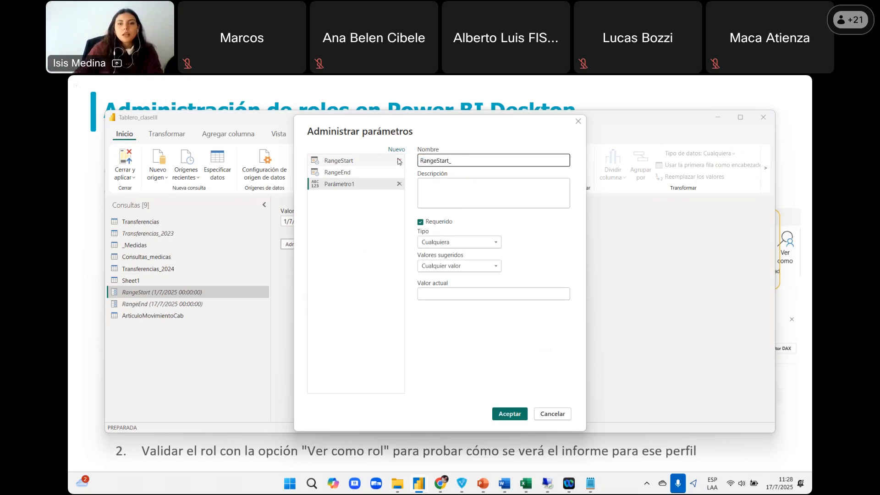
click(464, 243)
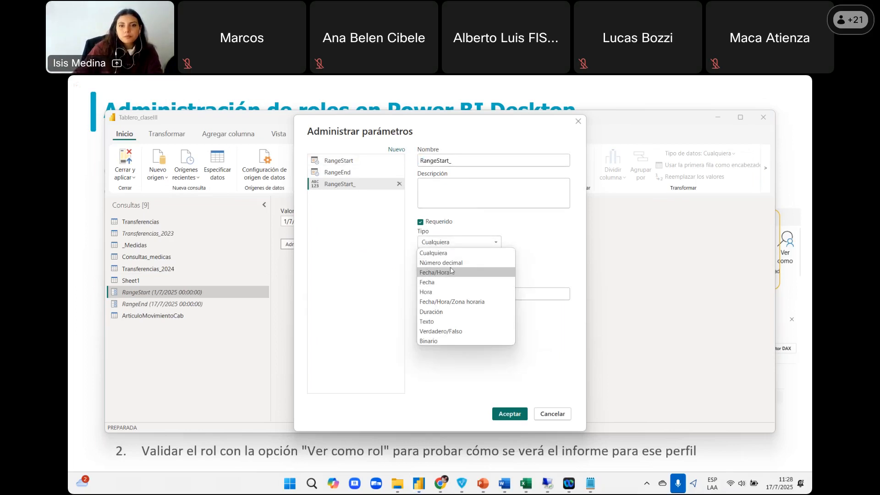
click(450, 271)
click(435, 295)
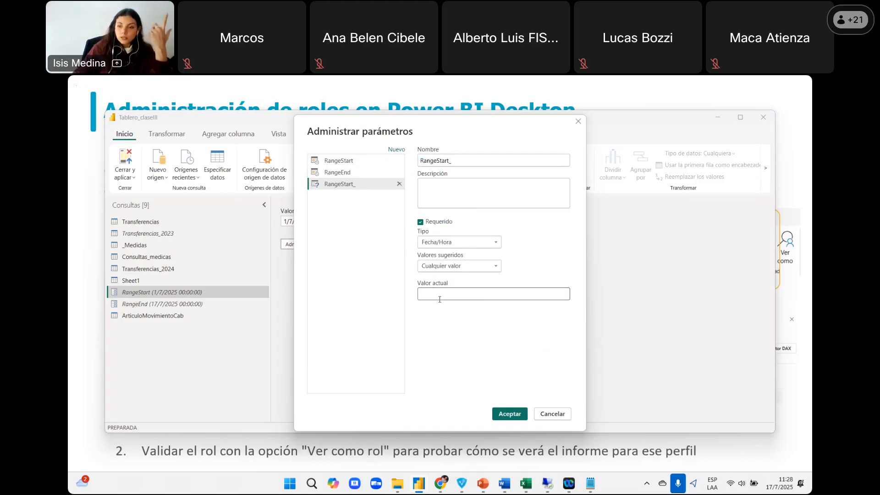
click(490, 288)
text(01/01/2025)
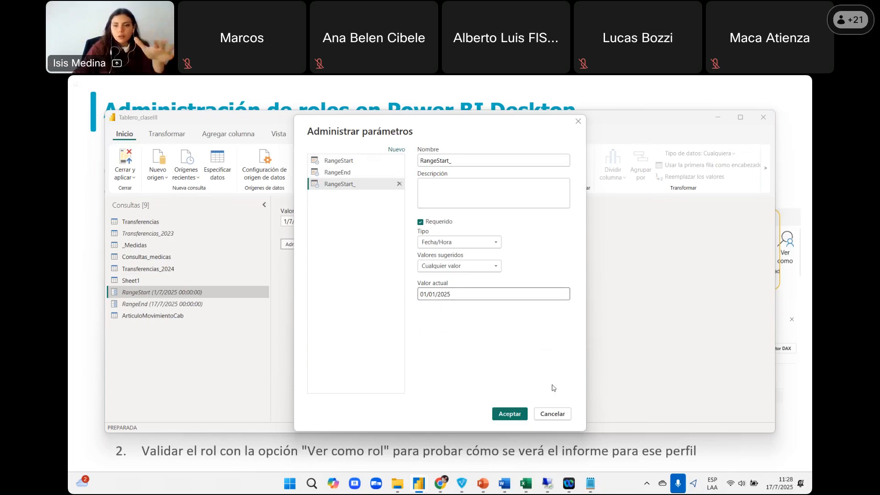
Delete the RangeStart_ parameter and accept the parameter list
click(399, 184)
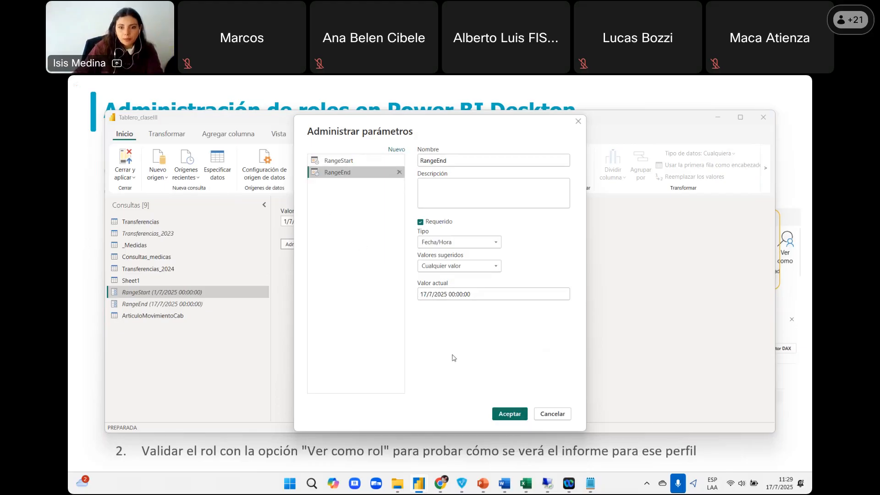
click(502, 414)
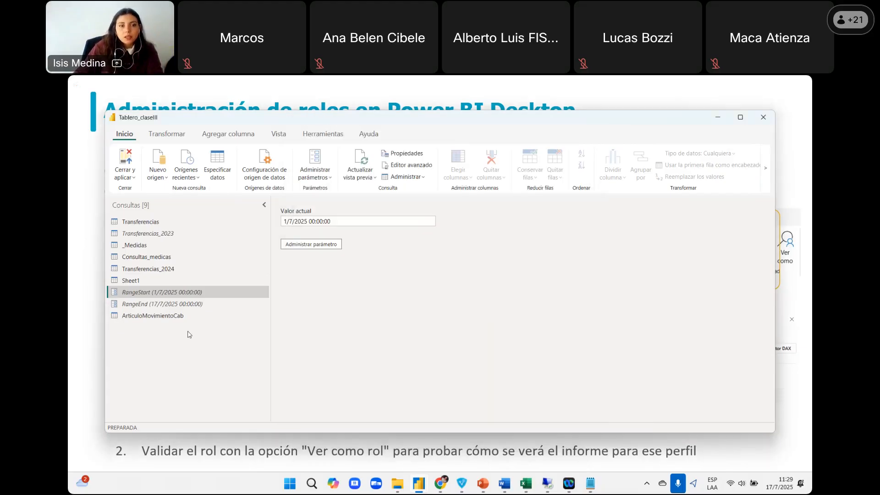
Show the ArticuloMovimientoCab query and remove its Filas filtradas step
click(165, 305)
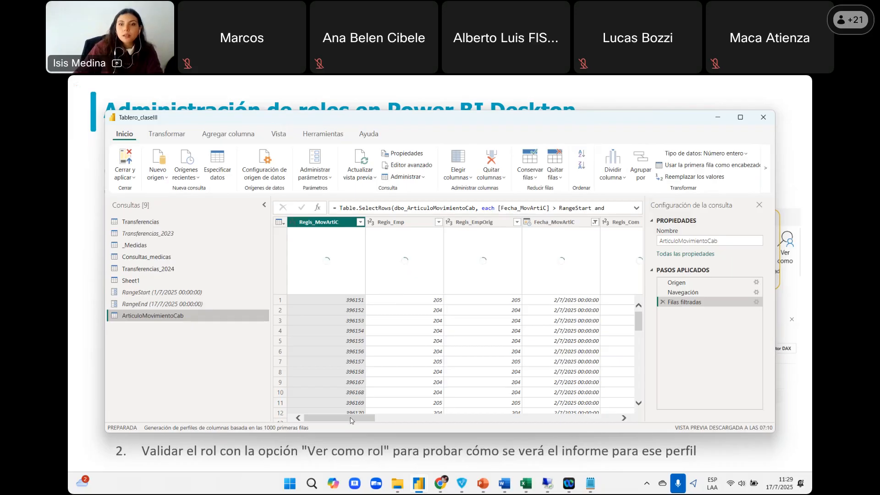
drag(351, 420, 359, 420)
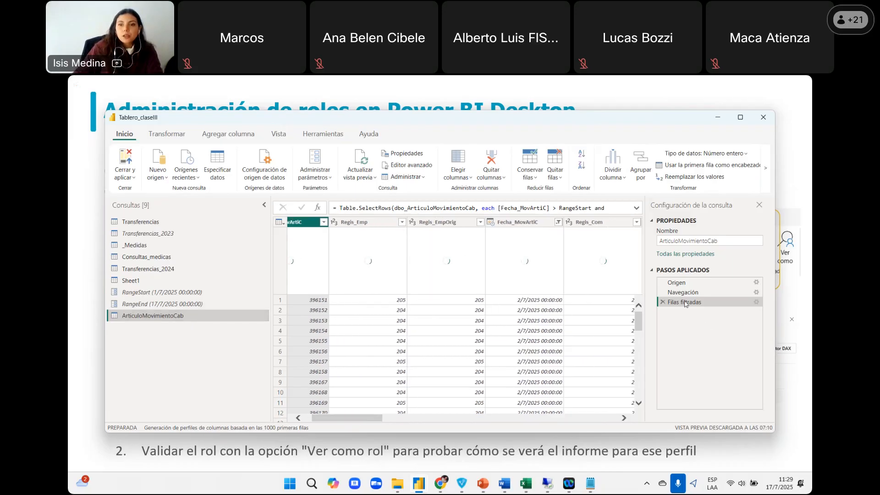
click(662, 302)
Start a date filter on Fecha_MovArtiC that keeps rows posterior to the RangeStart parameter
click(558, 223)
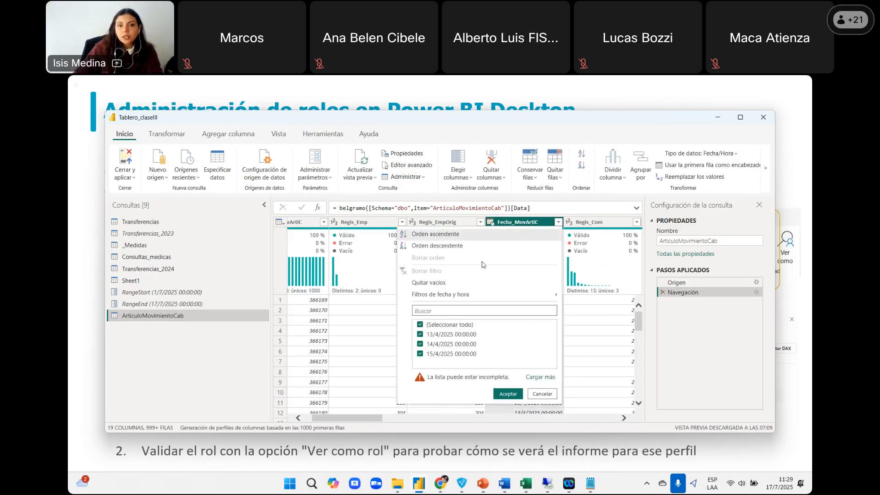
mouse_move(480, 295)
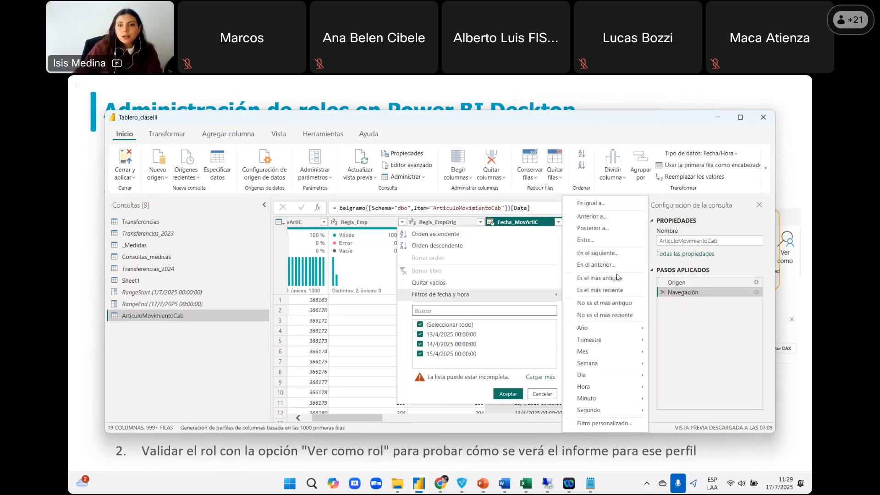
click(598, 228)
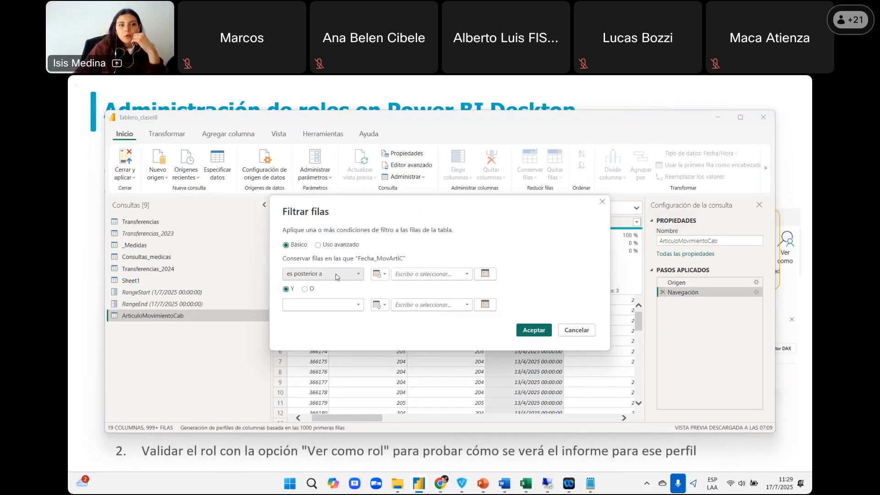
click(379, 274)
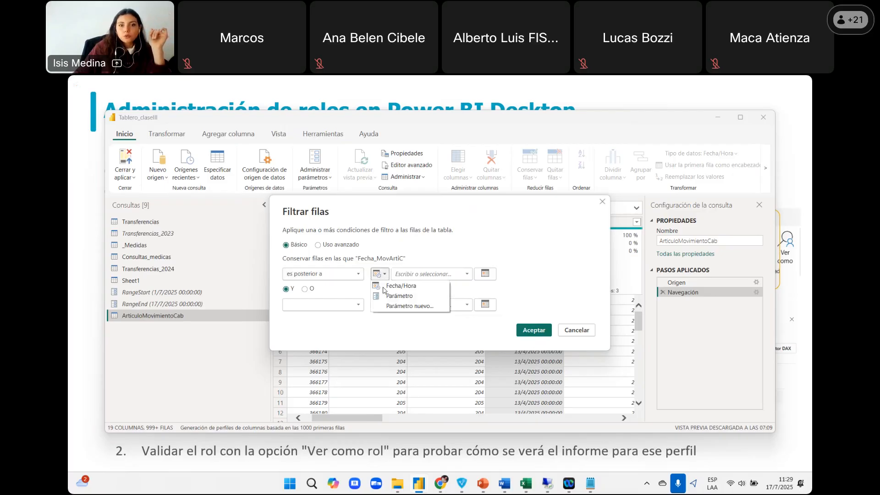
click(399, 297)
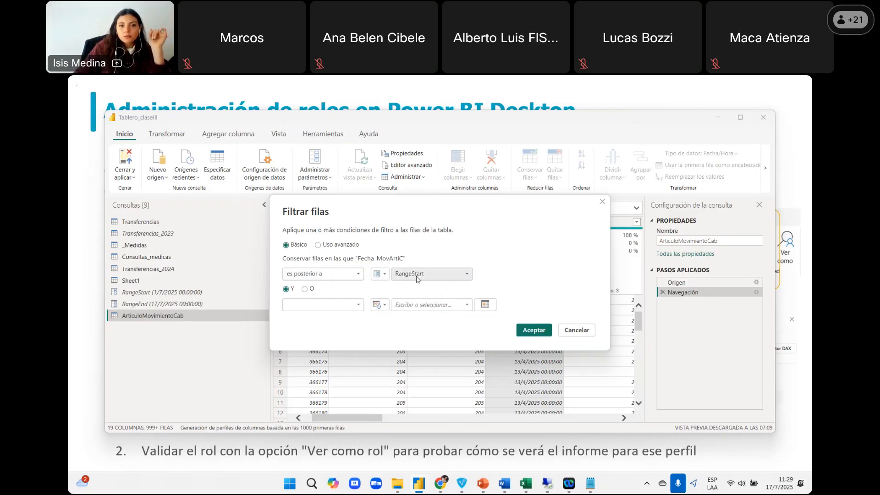
Add the condition that Fecha_MovArtiC is anterior to the RangeEnd parameter, accept the filter, and close and apply the query changes
click(325, 306)
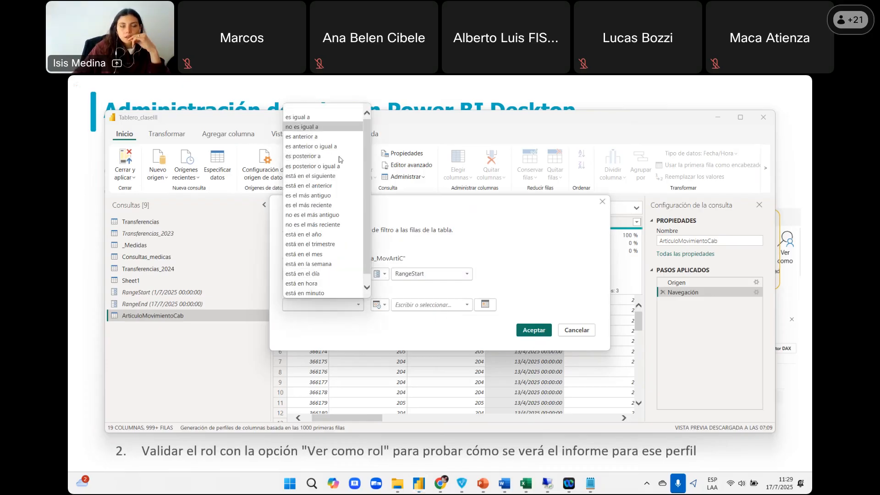
click(316, 138)
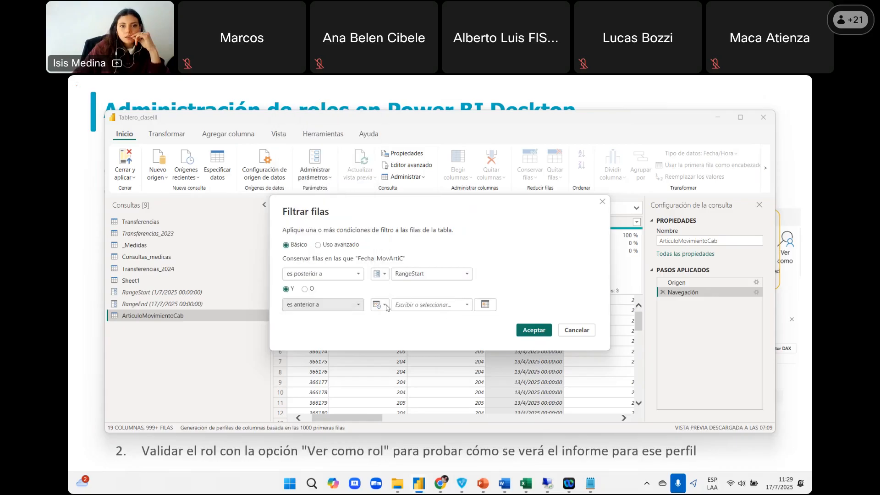
click(385, 305)
click(426, 326)
click(425, 306)
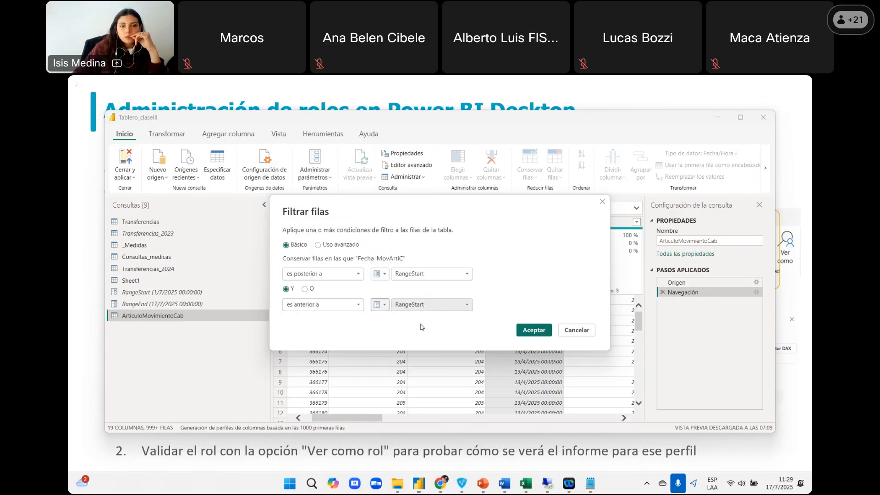
click(422, 326)
click(533, 331)
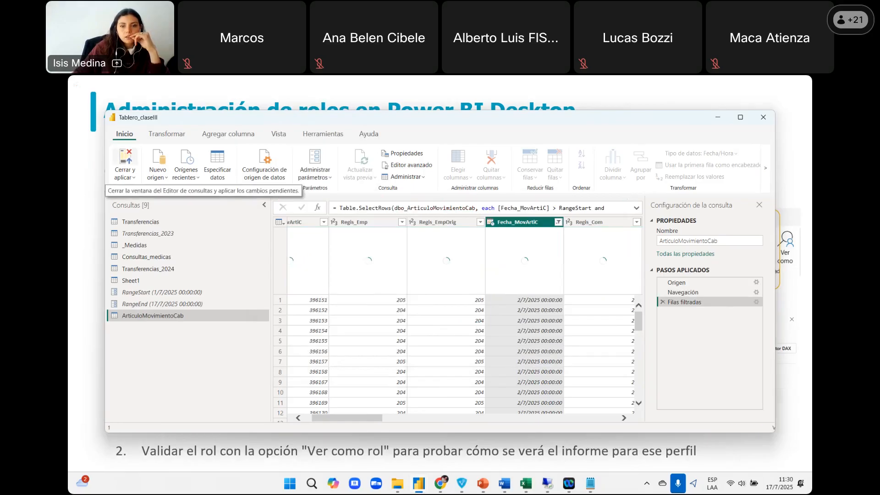
click(125, 165)
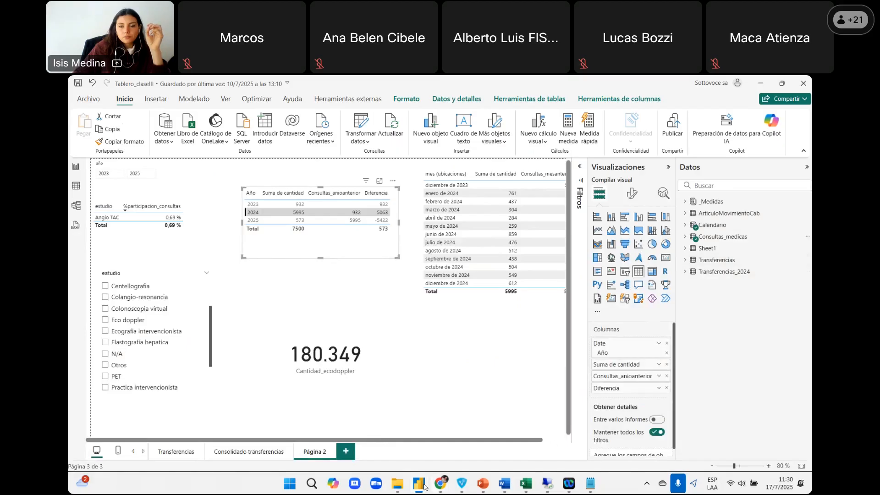
Open the incremental refresh settings of ArticuloMovimientoCab, clear both period values, and switch incremental updating off and on again
mouse_move(424, 487)
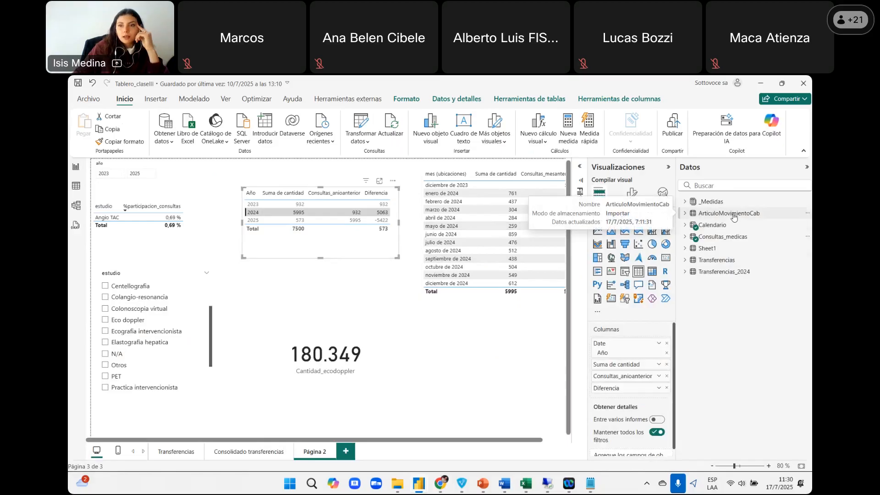
right_click(722, 227)
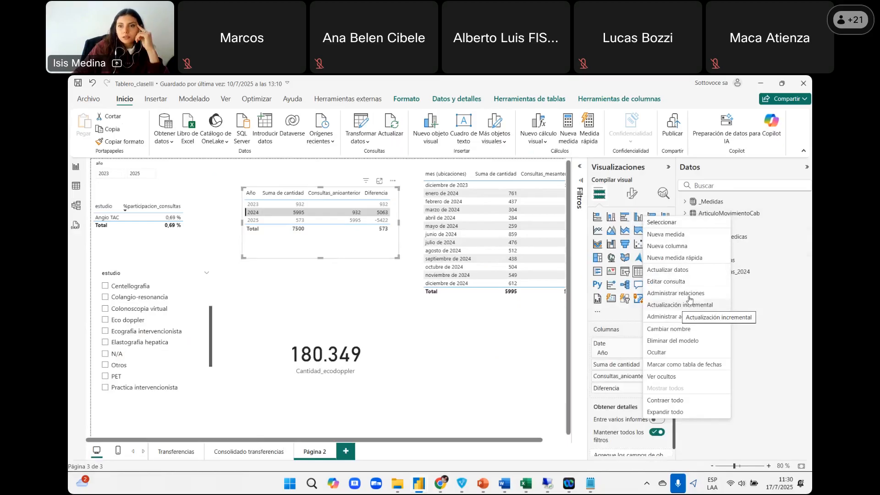
click(544, 312)
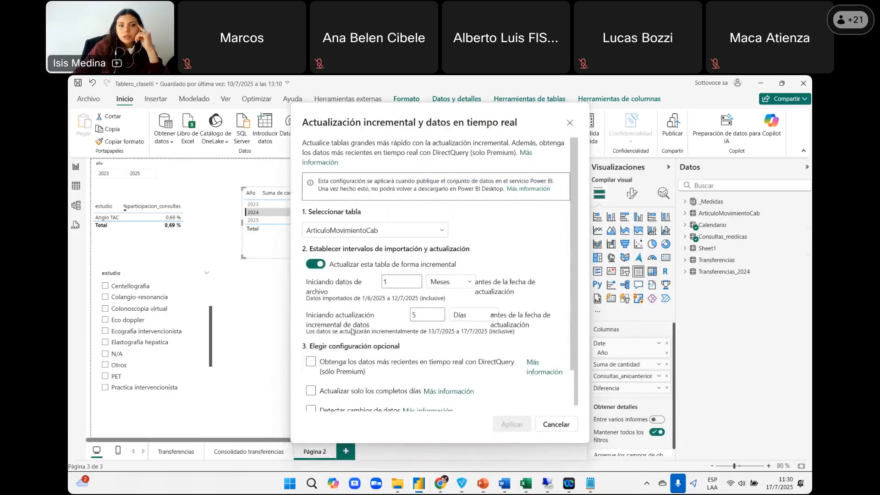
double_click(398, 281)
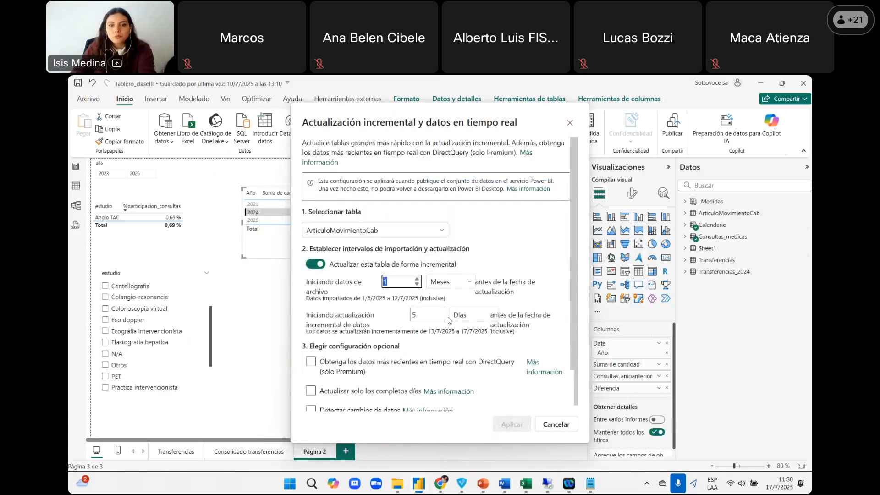
key(BackSpace)
key(Tab)
key(BackSpace)
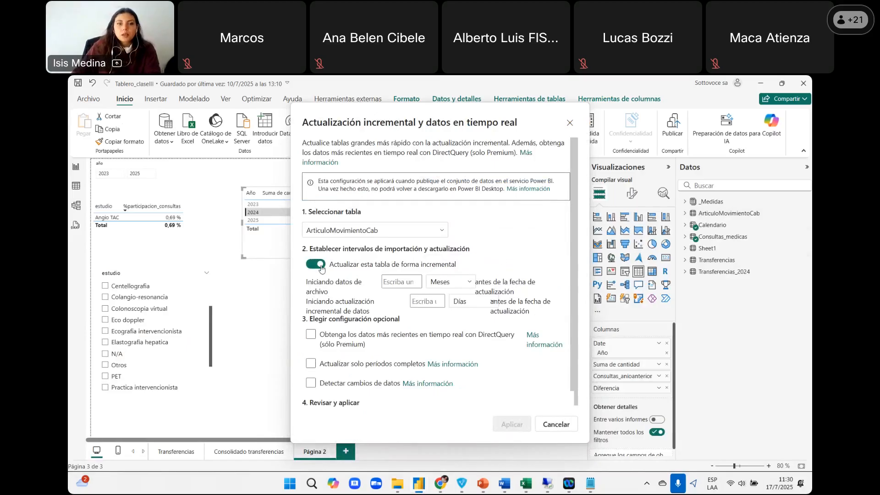
click(321, 269)
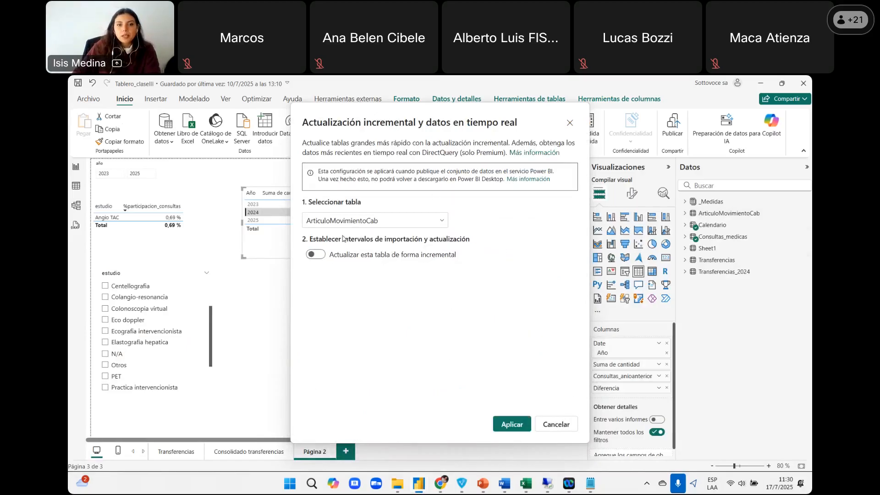
click(320, 255)
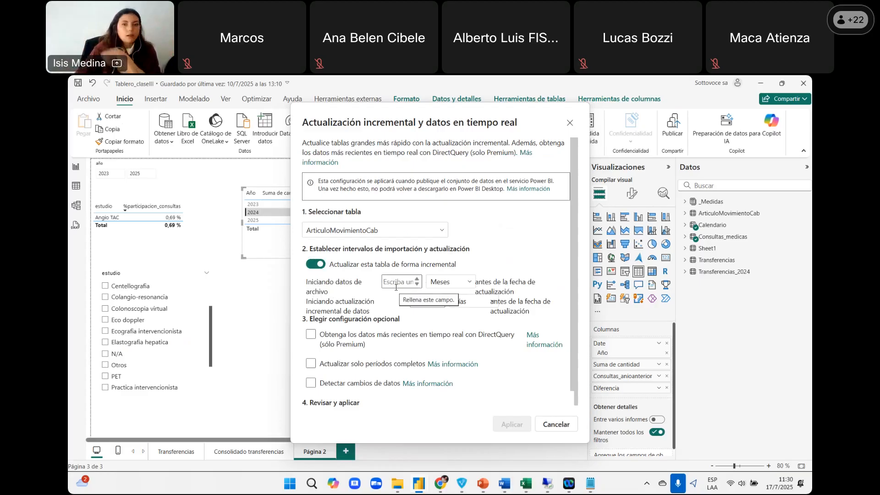
Set the archived data of ArticuloMovimientoCab to start 2 Años before the refresh date
click(400, 284)
text(2)
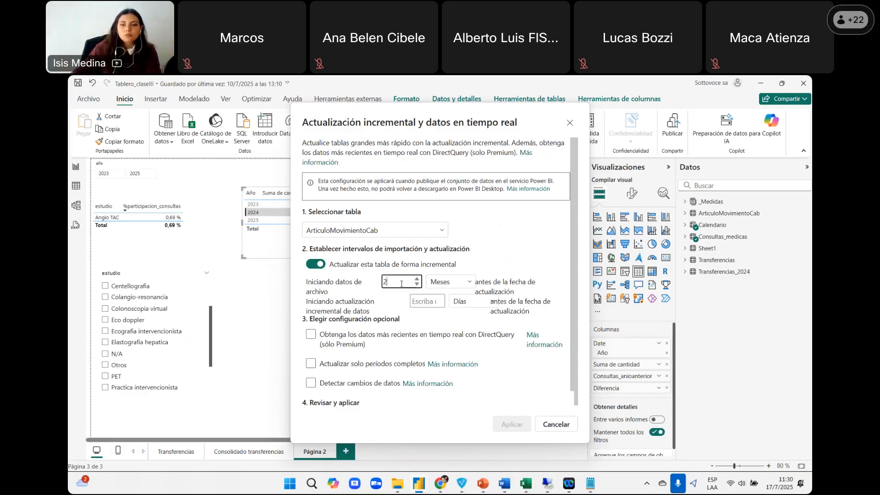
click(451, 281)
click(448, 358)
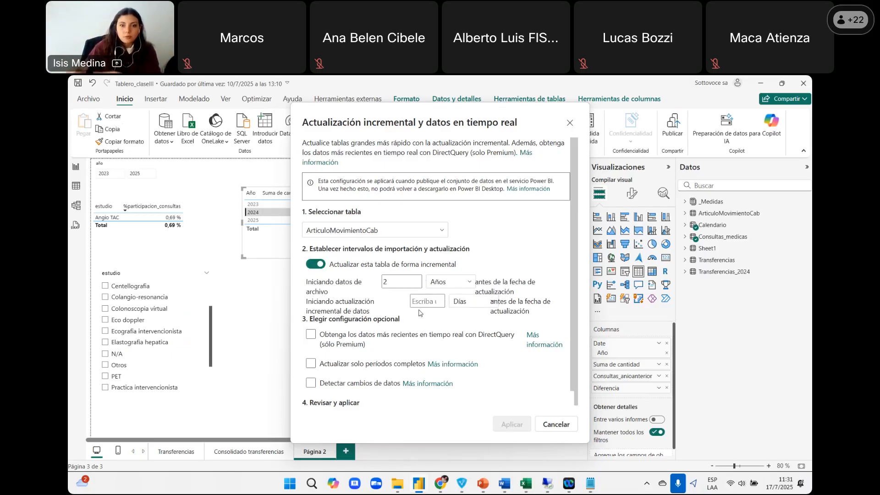
Set the incremental refresh period to 7 Días, apply the policy, and collapse the Consultas_medicas table's field list
click(429, 302)
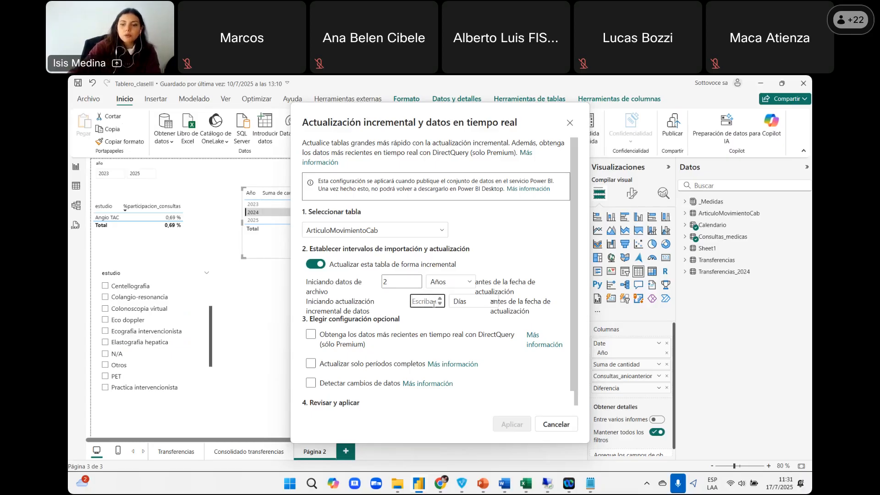
text(7)
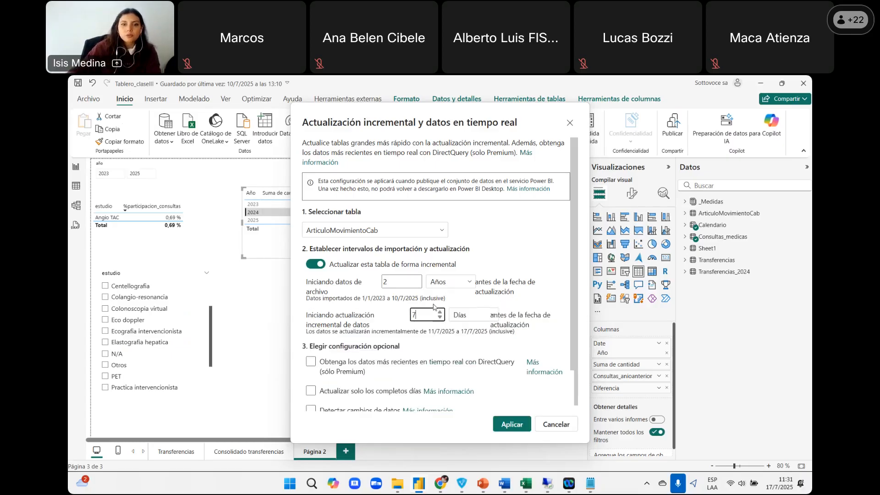
click(471, 320)
click(539, 250)
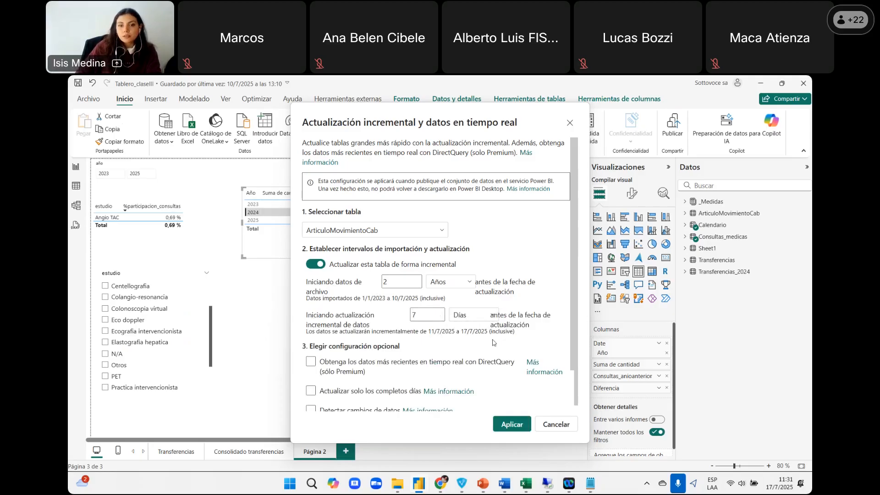
scroll(500, 353, down, 3)
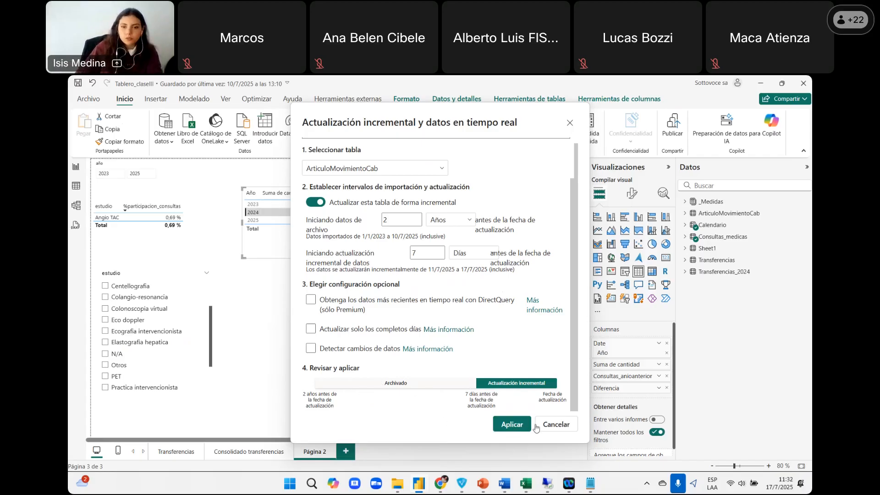
click(512, 424)
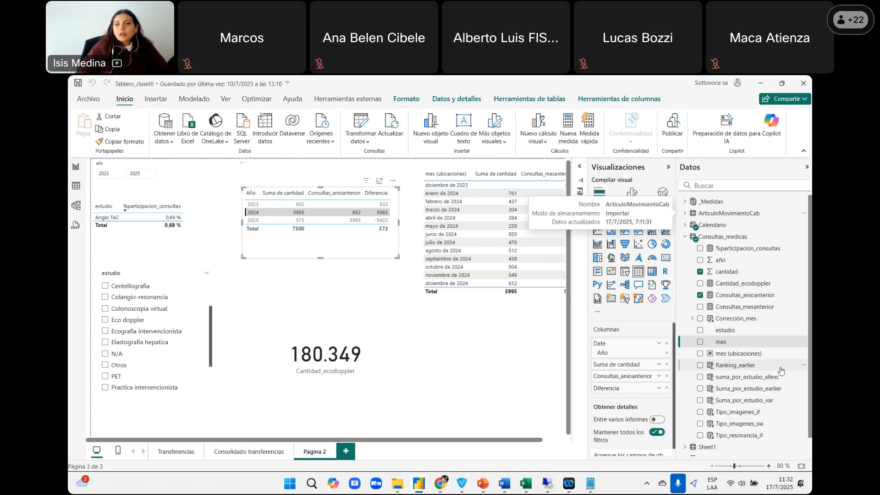
click(685, 236)
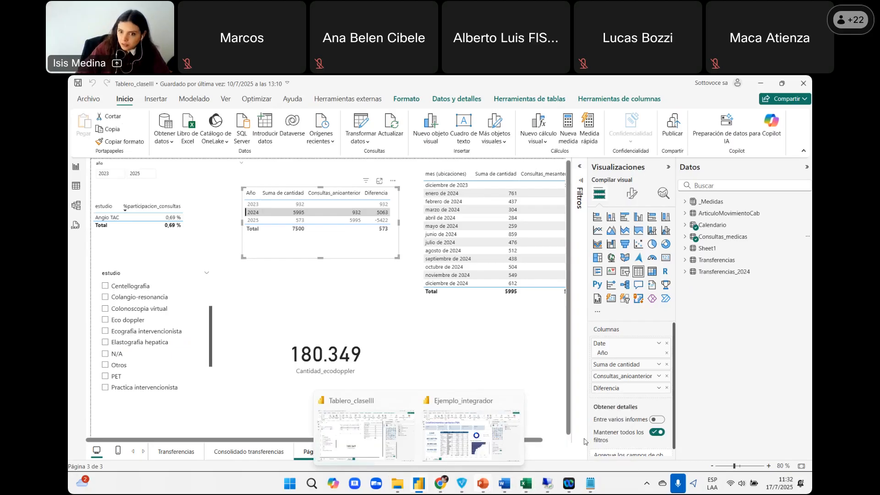
Switch to the PowerPoint presentation, review the Actualización incremental and Administración de roles slides, and end the slide show
key(alt+Tab)
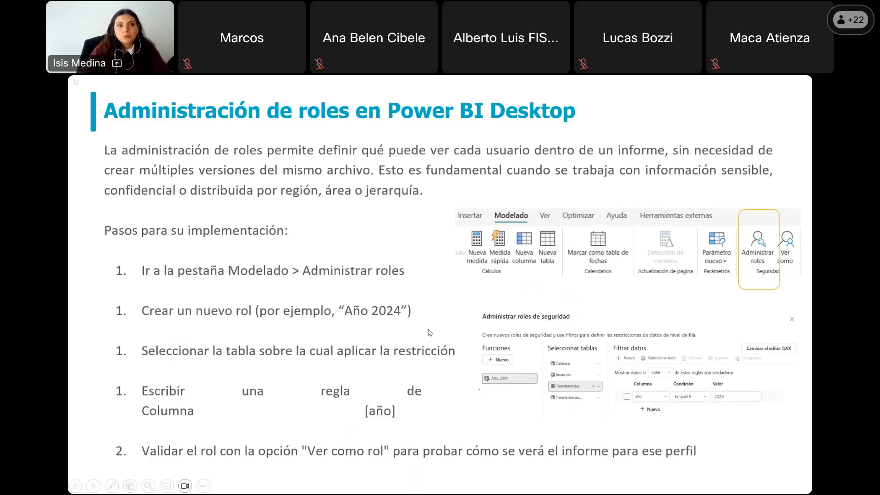
key(Right)
key(Left)
key(Left)
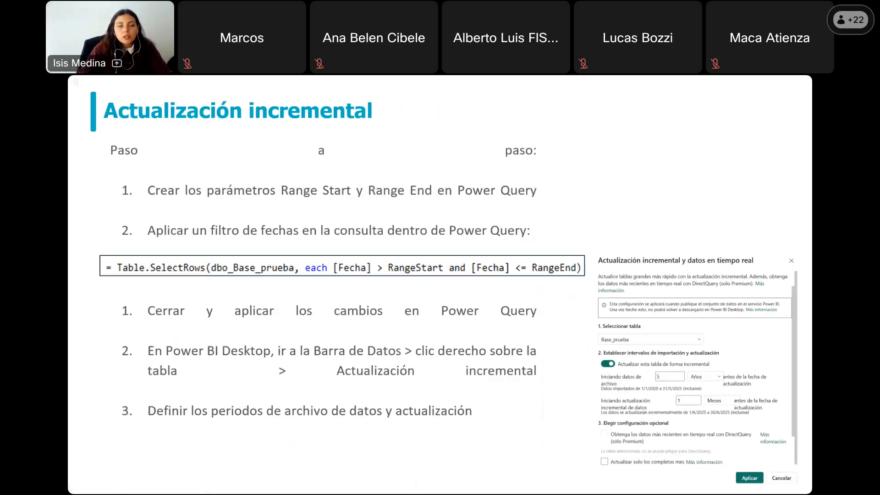
key(Right)
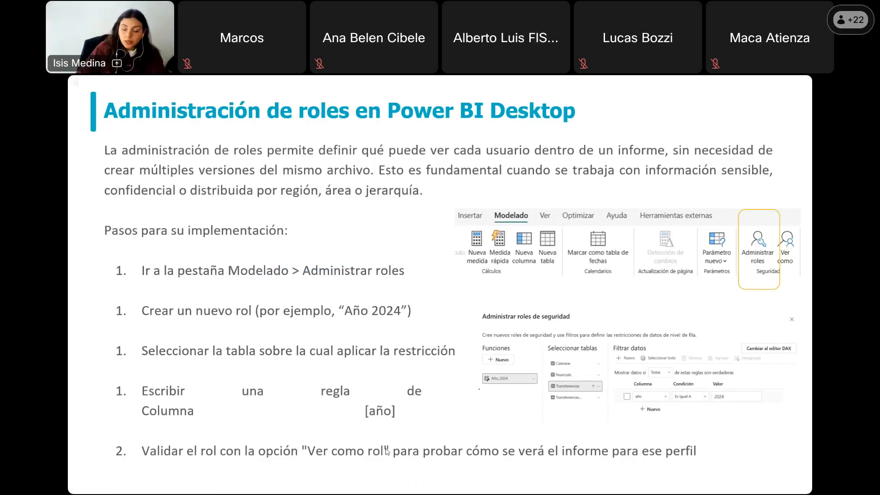
key(Escape)
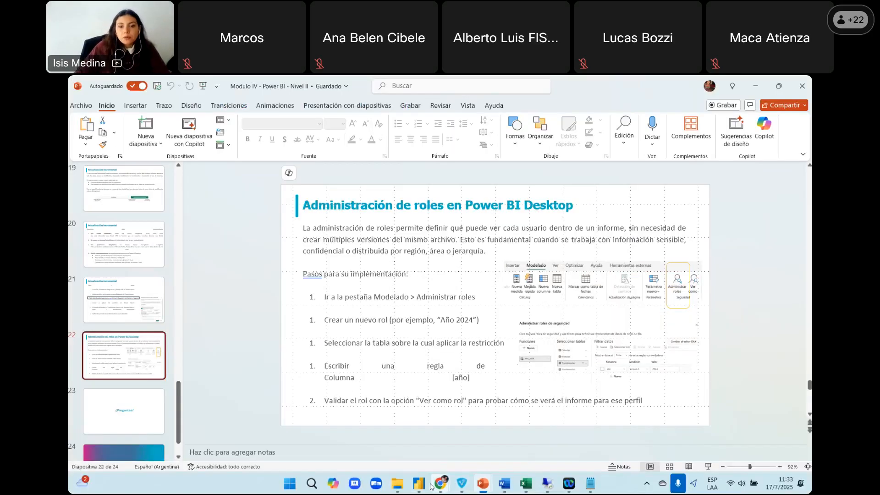
Switch back to the Tablero_claseIII report in Power BI and create a new security role
mouse_move(419, 483)
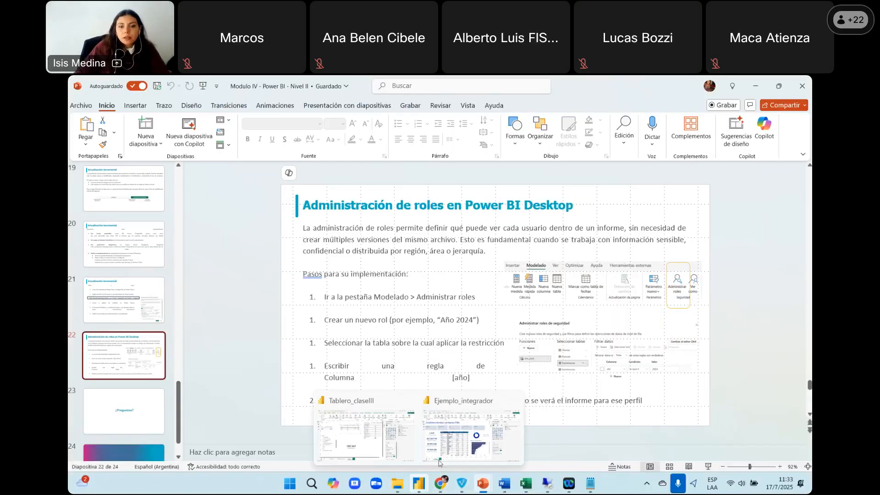
click(385, 450)
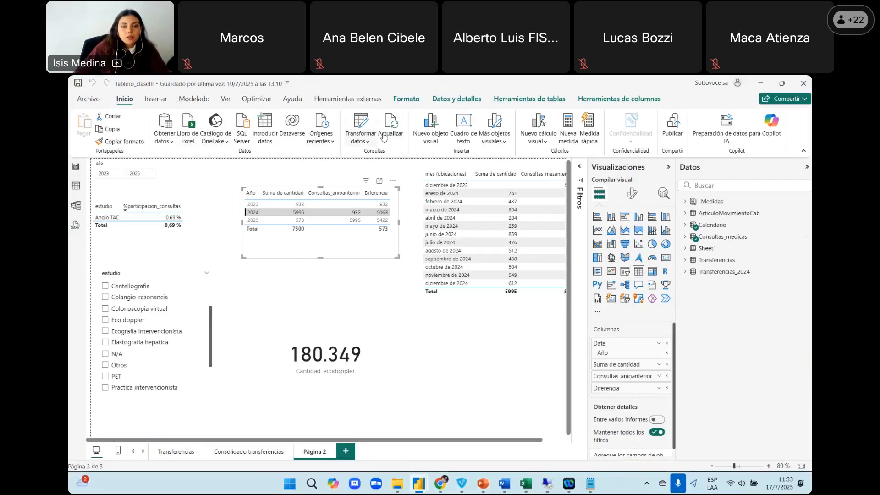
click(193, 102)
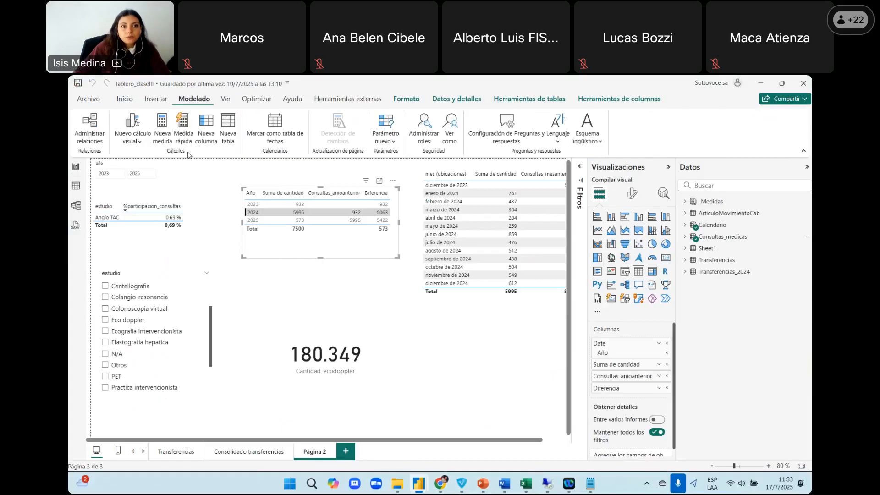
click(425, 141)
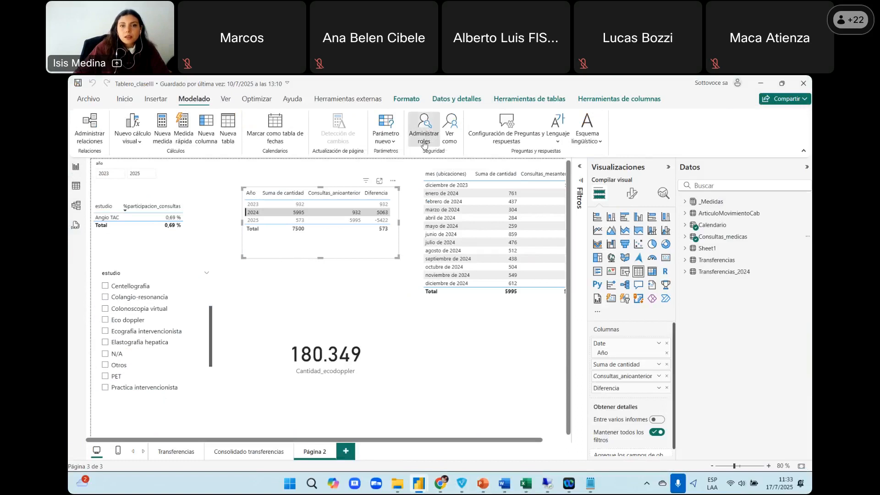
click(224, 217)
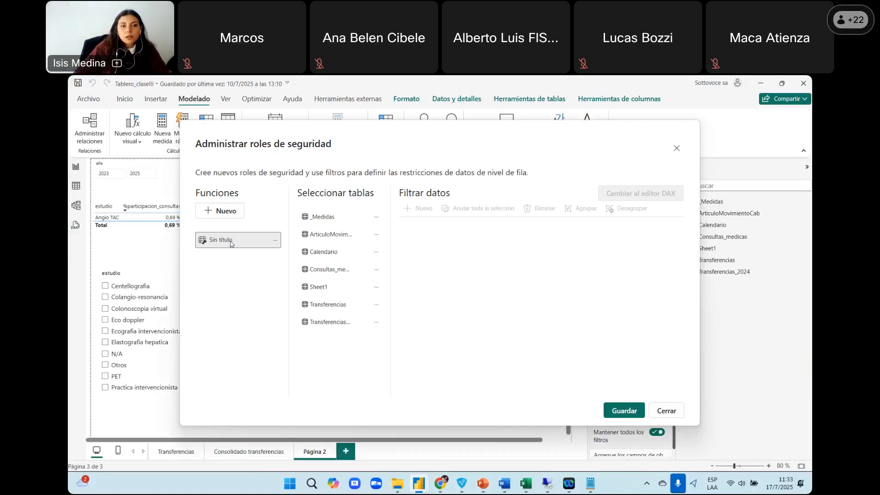
Rename the new security role as Arrecifes
double_click(245, 241)
drag(220, 240, 190, 242)
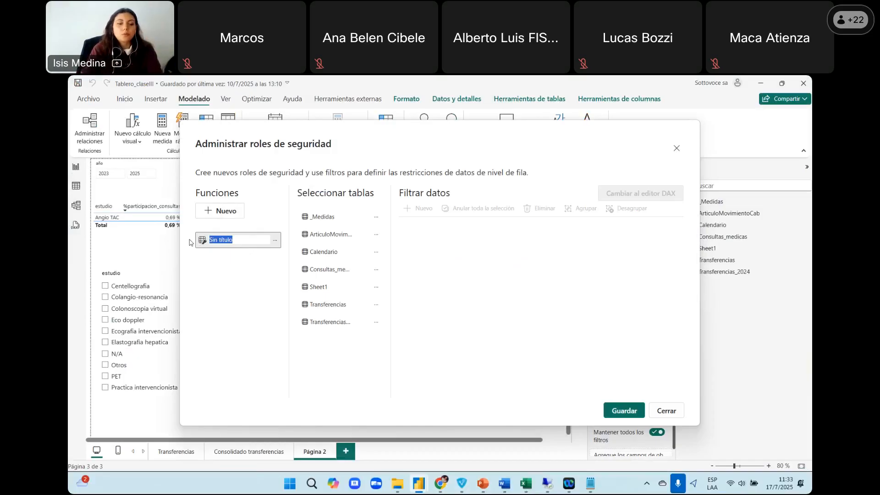
text(Arreciu)
key(BackSpace)
text(fes)
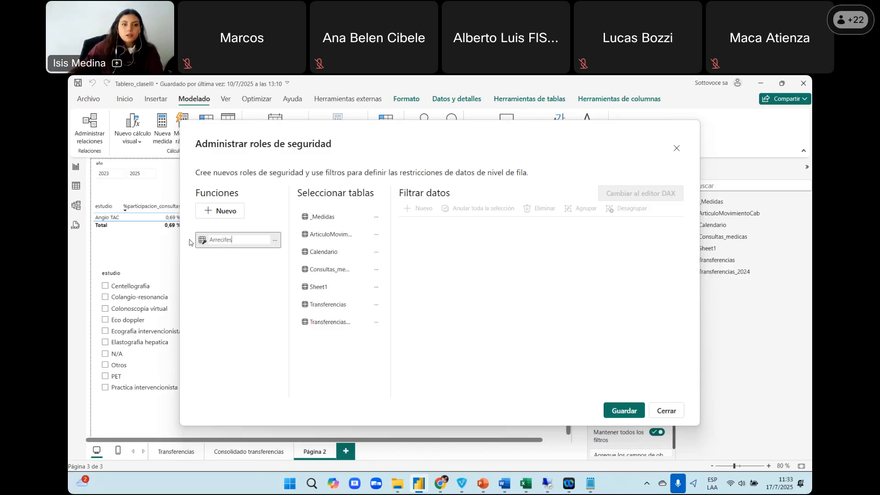
key(Return)
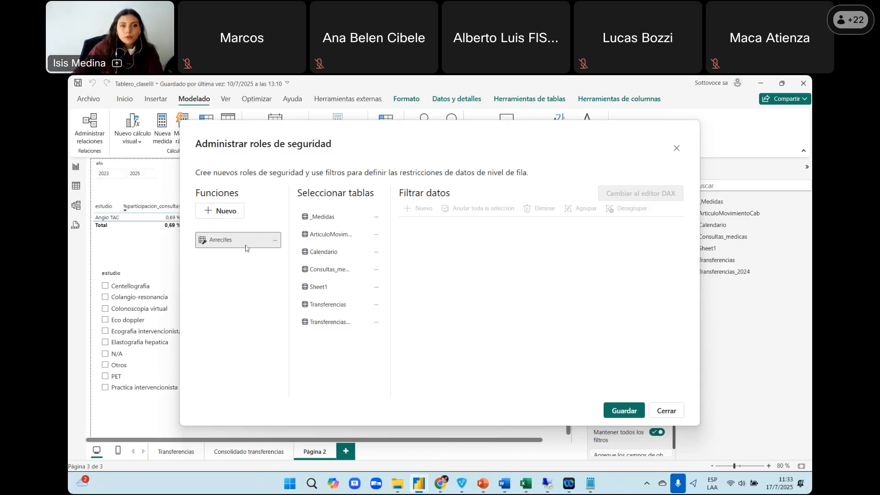
Add a filter rule on año to the Consultas_medicas table for the Arrecifes role and look through the available columns
click(321, 290)
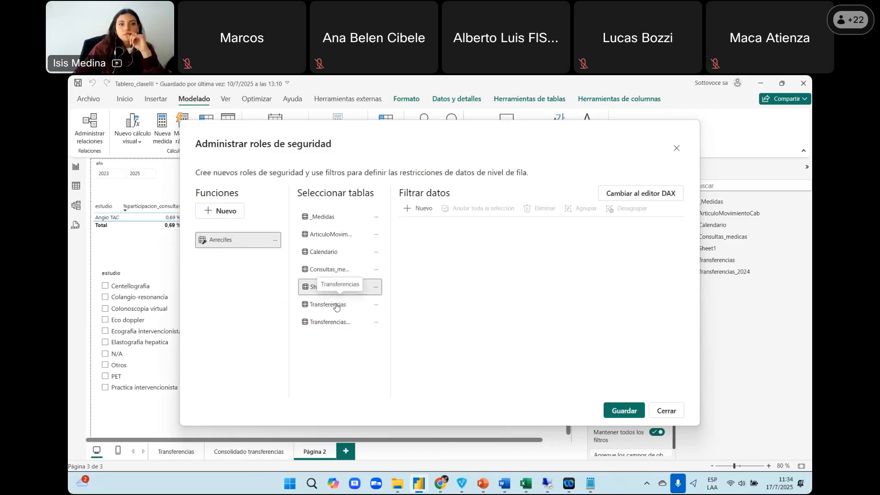
click(339, 274)
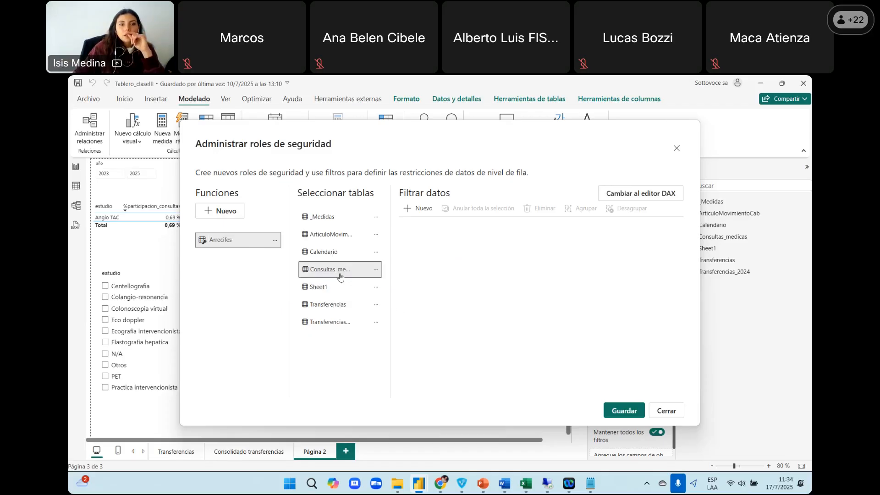
click(376, 270)
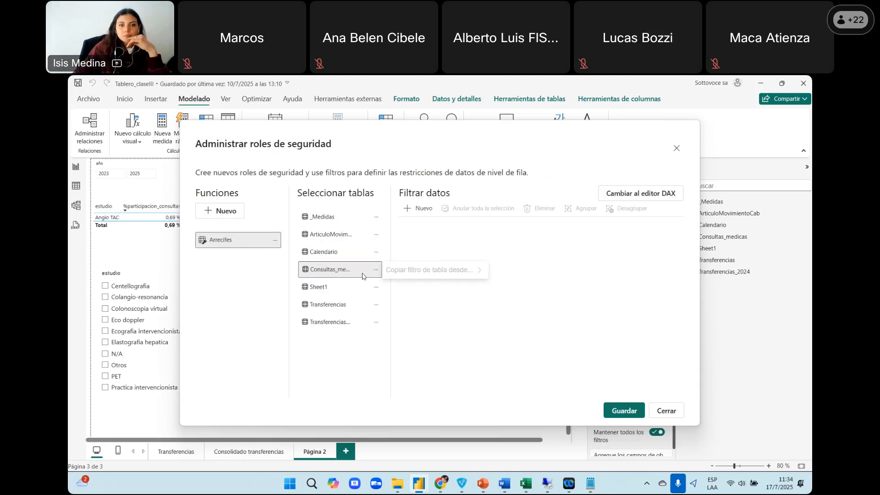
click(418, 208)
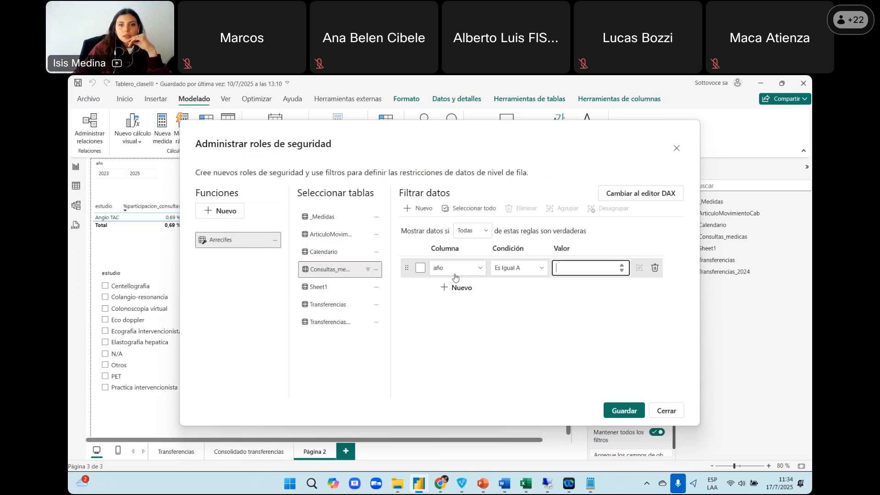
click(436, 270)
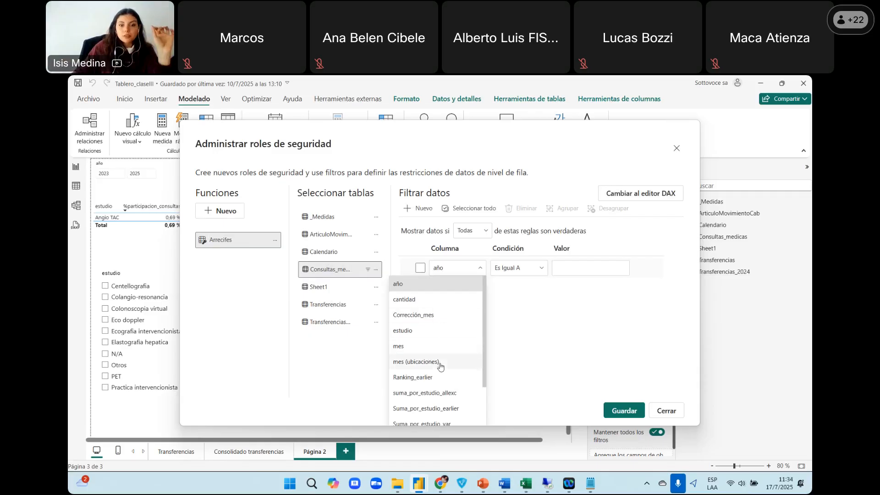
scroll(440, 375, down, 1)
scroll(428, 366, up, 1)
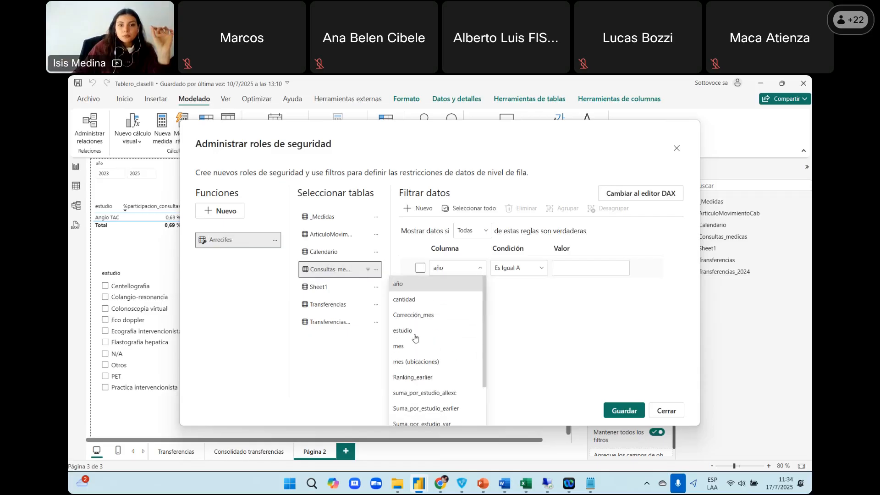
scroll(438, 373, down, 1)
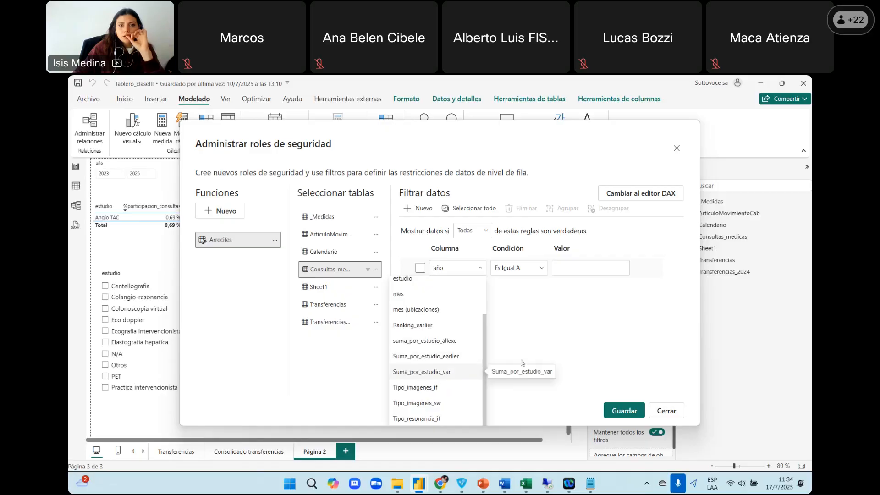
Add a Transferencias table filter where Municipio Es Igual A Arrecifes, and save the security role
click(335, 320)
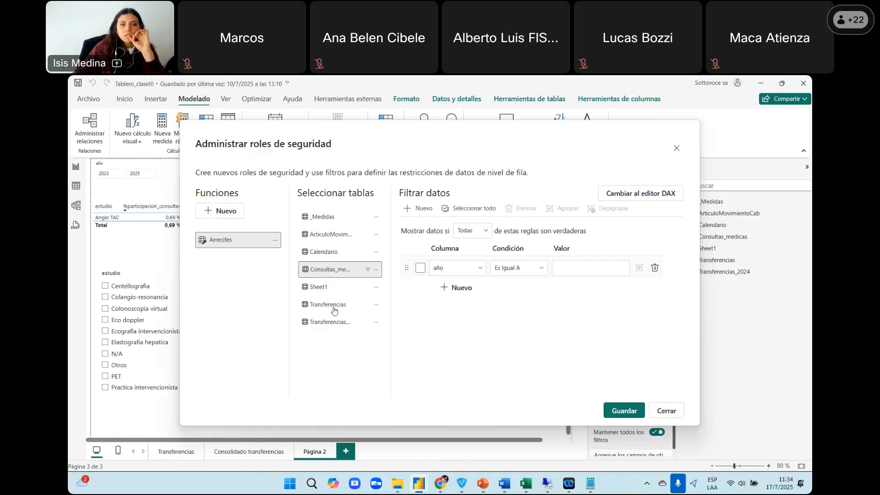
click(333, 306)
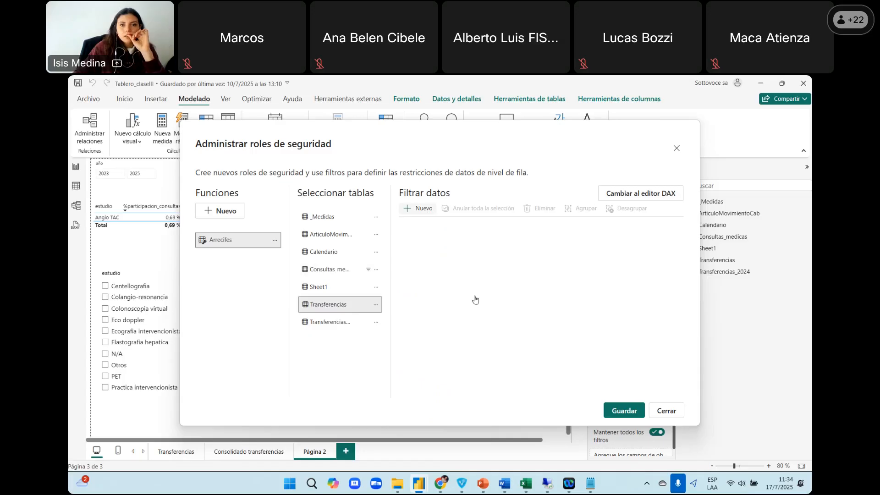
click(417, 208)
click(458, 268)
scroll(451, 370, down, 3)
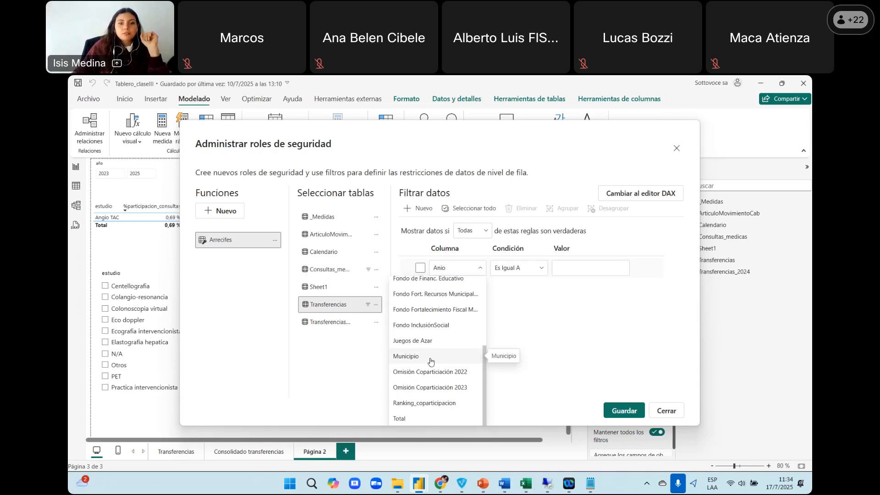
click(430, 360)
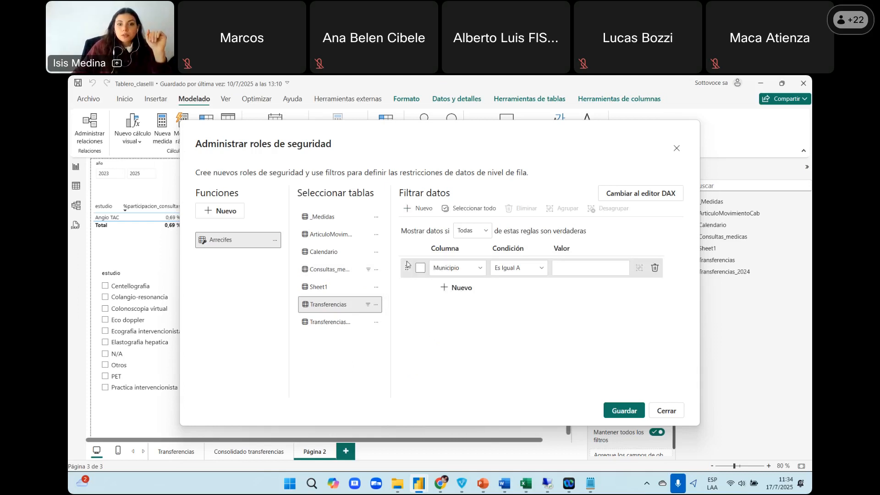
click(572, 269)
text(Arrecifes)
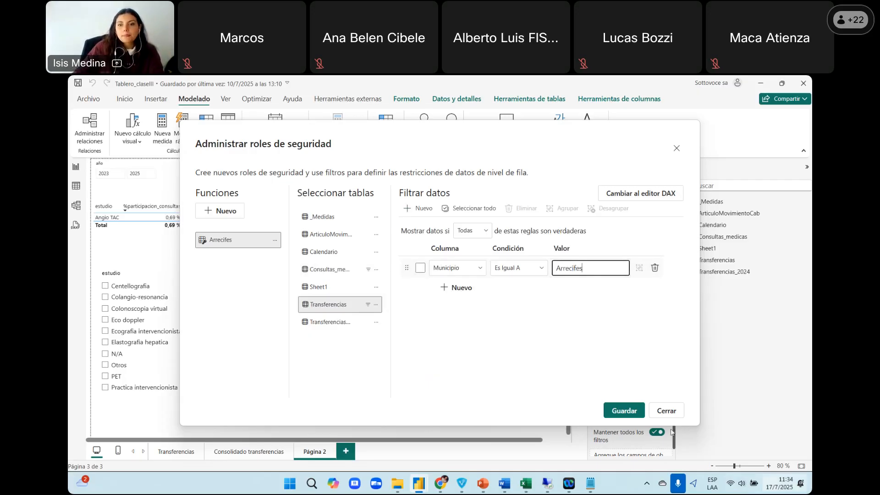
click(633, 404)
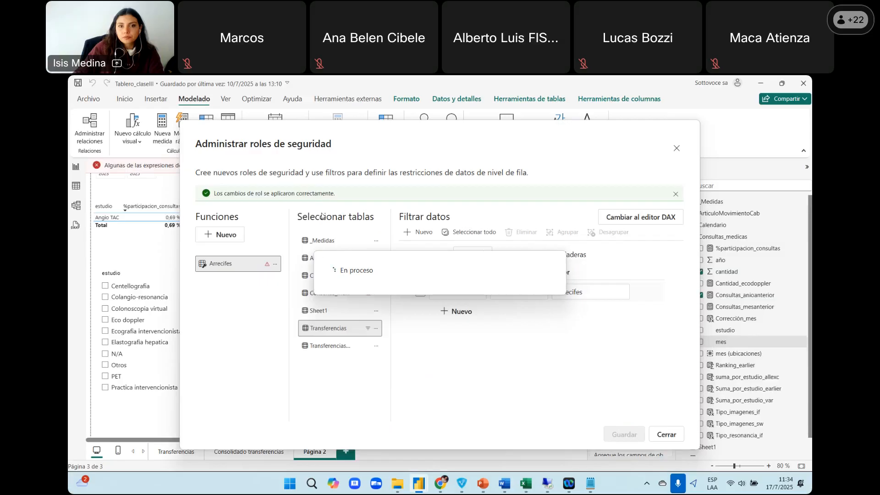
click(666, 434)
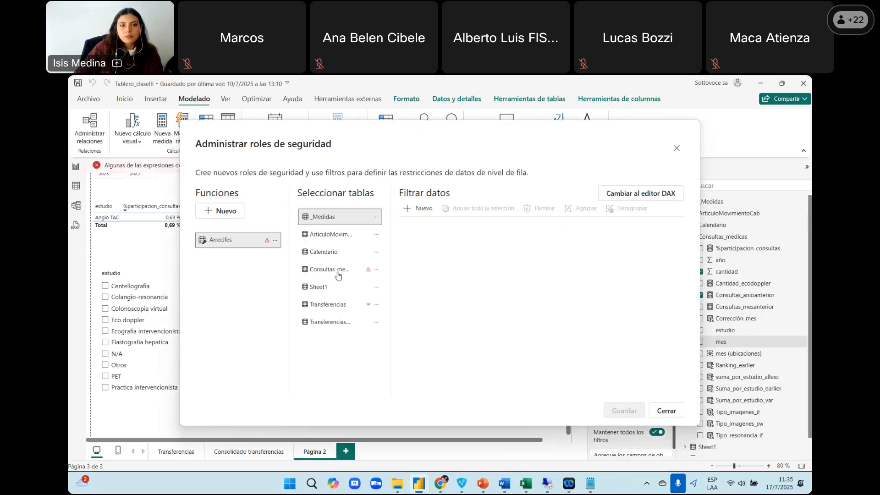
Try clearing the incomplete [año] filter expression on the Consultas_medicas table and revert the change
click(347, 271)
drag(438, 228, 377, 237)
click(376, 270)
click(377, 271)
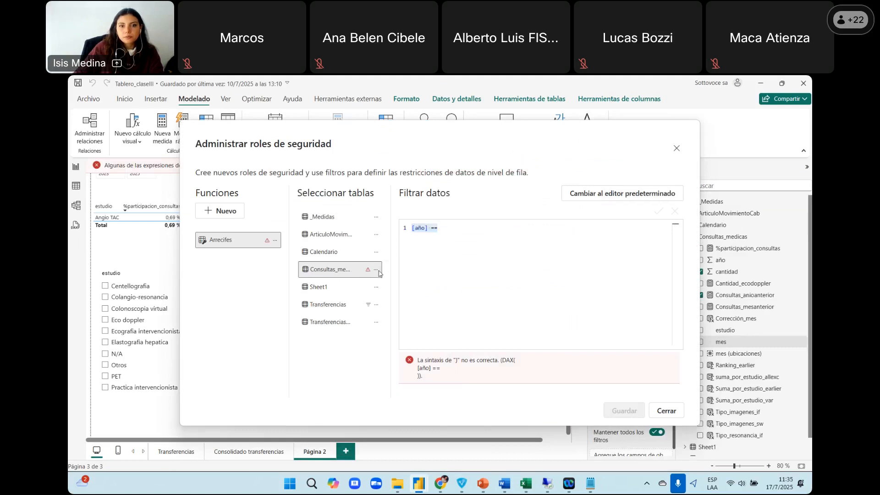
drag(440, 229, 394, 233)
key(BackSpace)
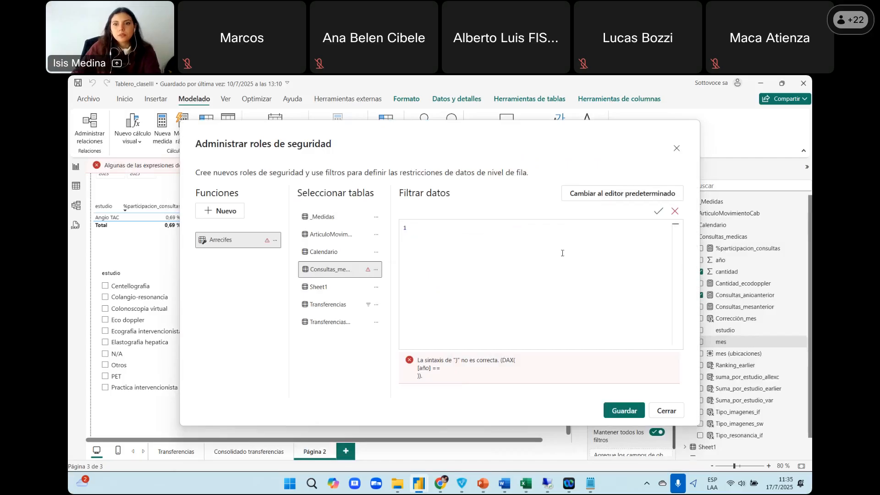
click(658, 212)
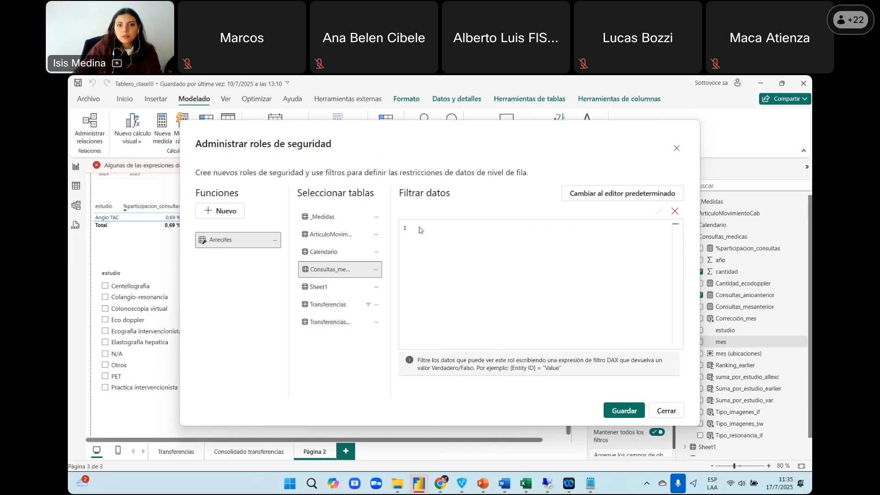
key(Escape)
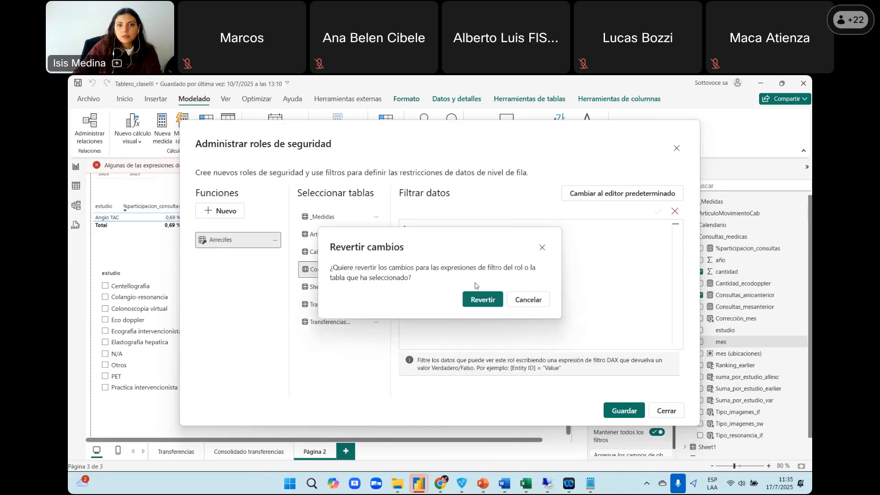
click(516, 304)
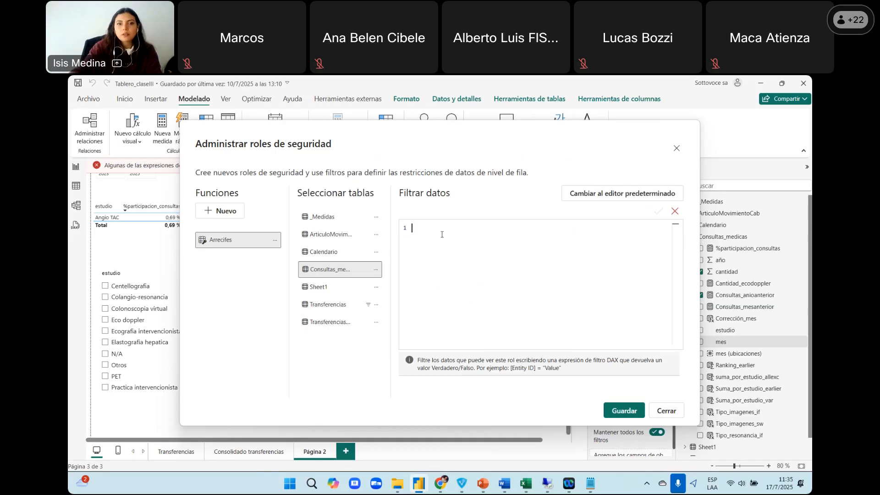
click(376, 269)
click(421, 234)
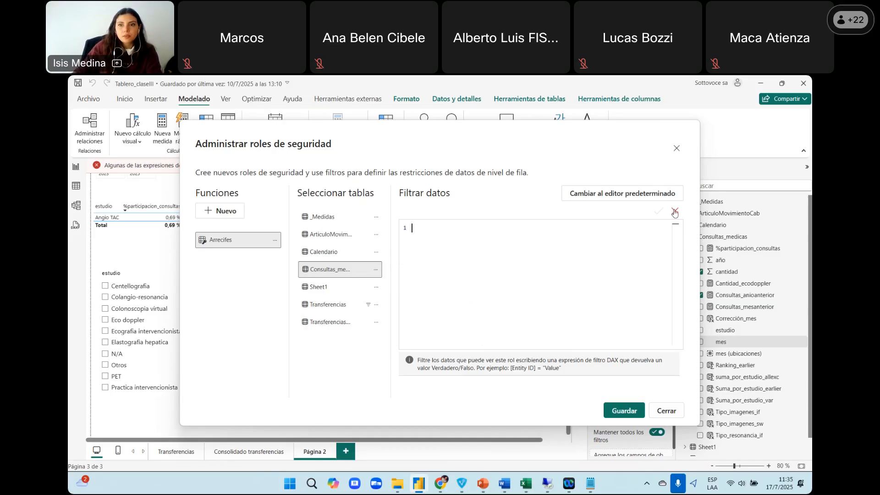
click(674, 212)
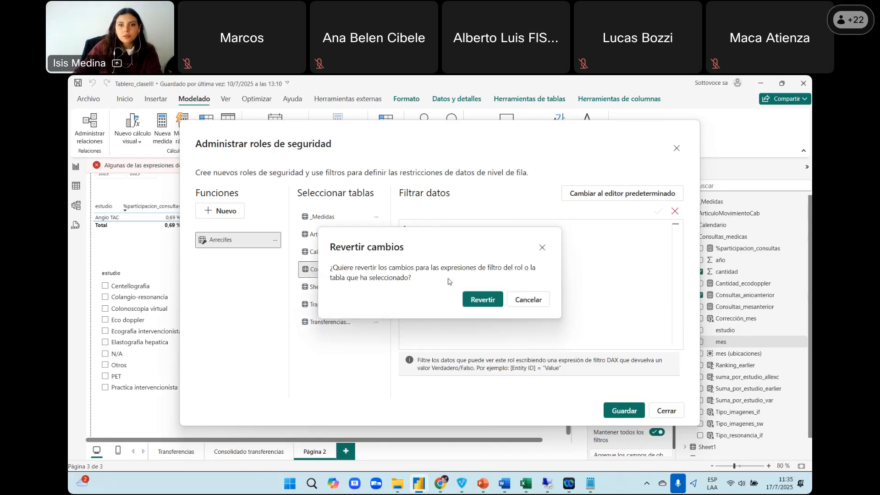
click(483, 300)
Complete the Consultas_medicas filter expression as [año] == 2024, save the role and close the role management dialog
click(450, 231)
text(2024)
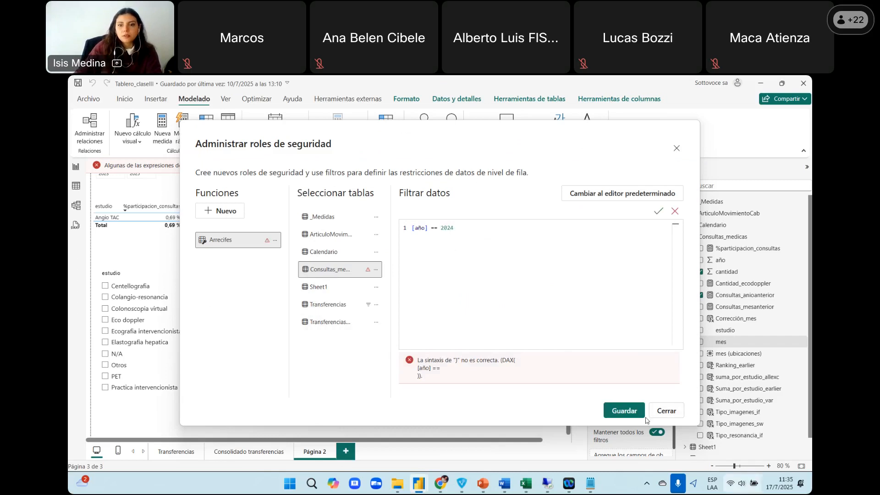
click(625, 410)
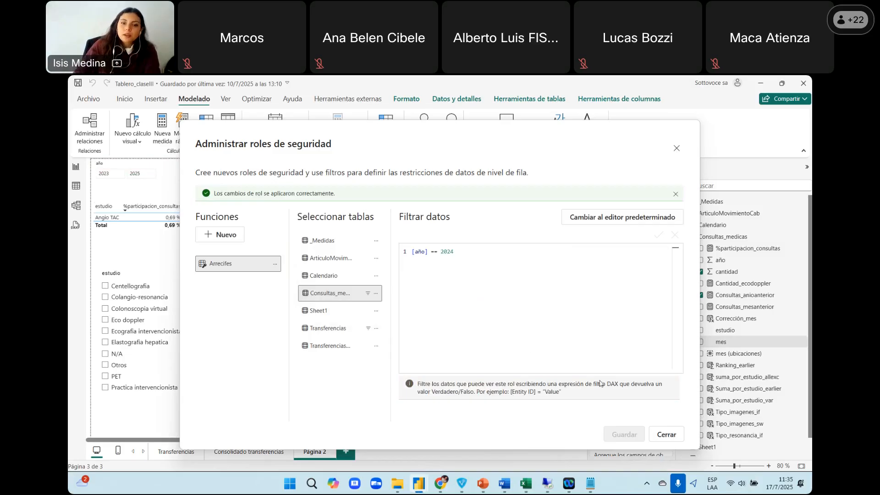
click(673, 437)
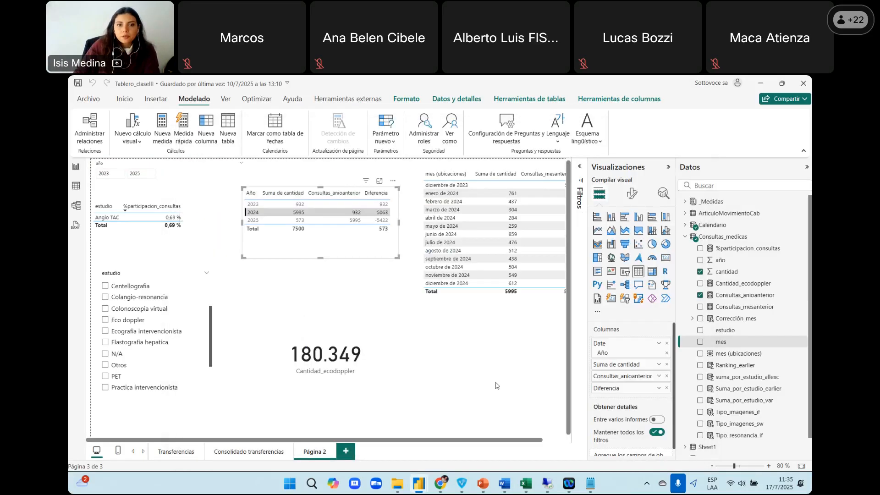
click(420, 318)
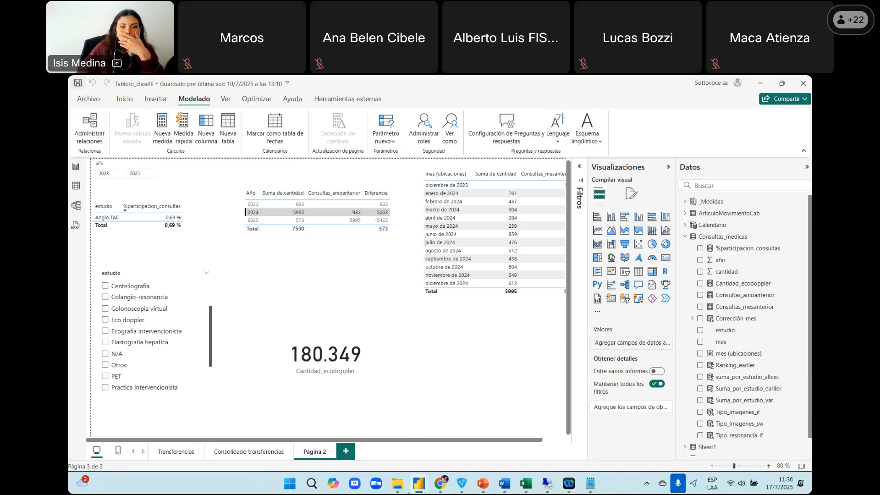
Switch to the Power BI service in Chrome and open the Otros folder in Mi área de trabajo
click(417, 490)
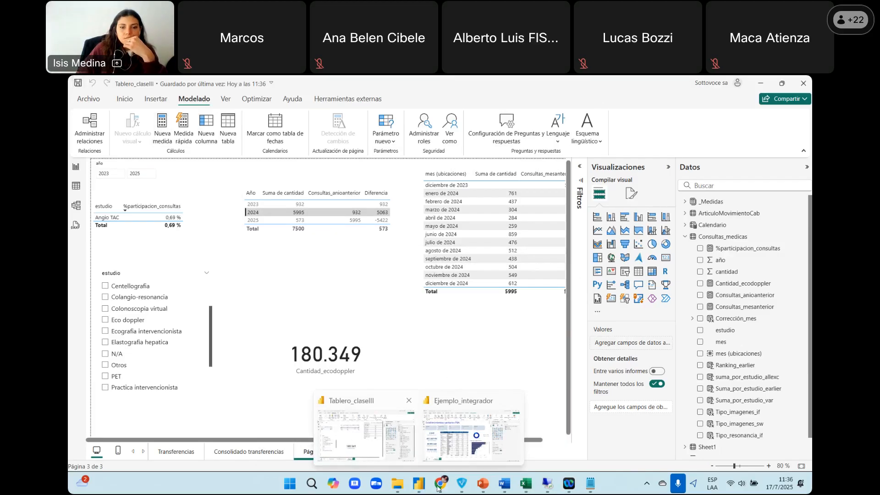
mouse_move(440, 484)
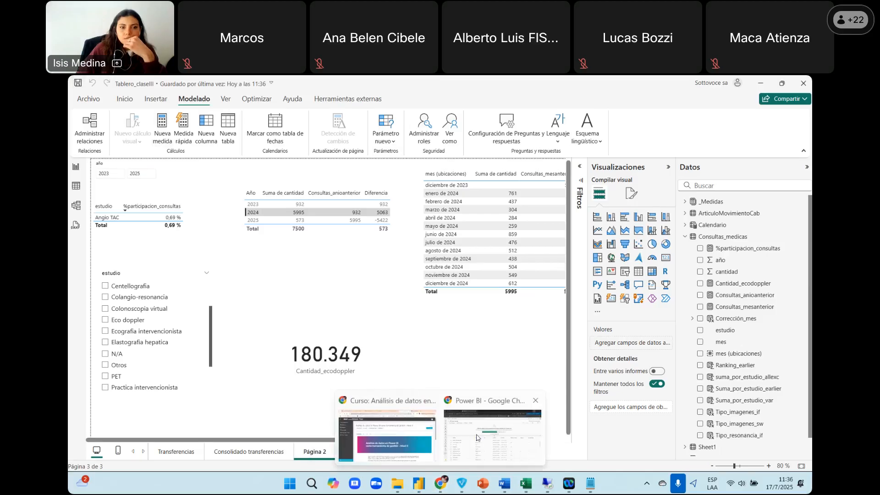
key(alt+Tab)
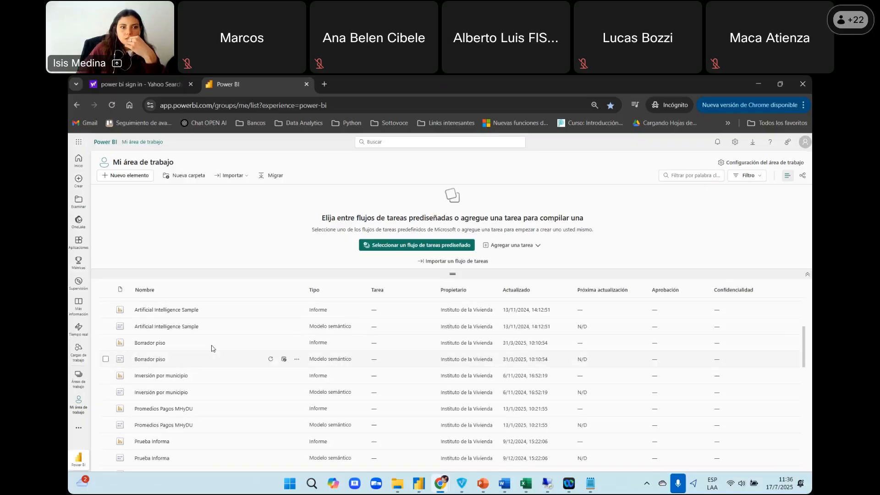
scroll(211, 348, up, 2)
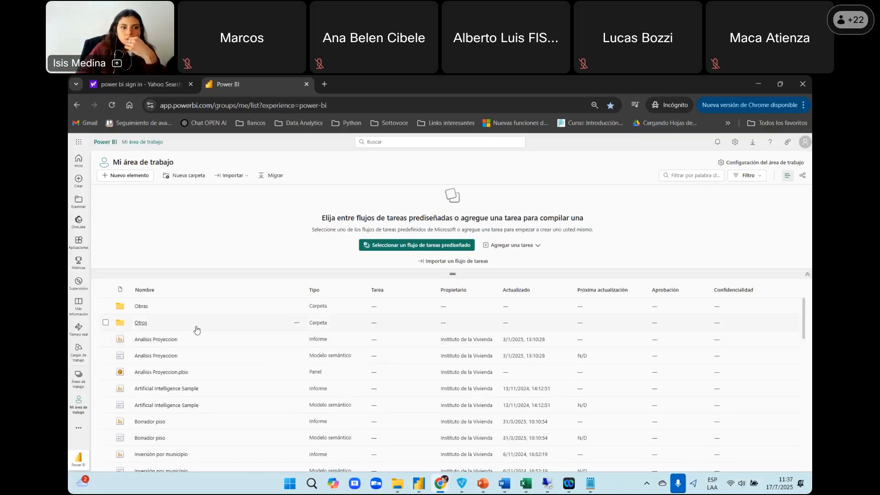
click(142, 323)
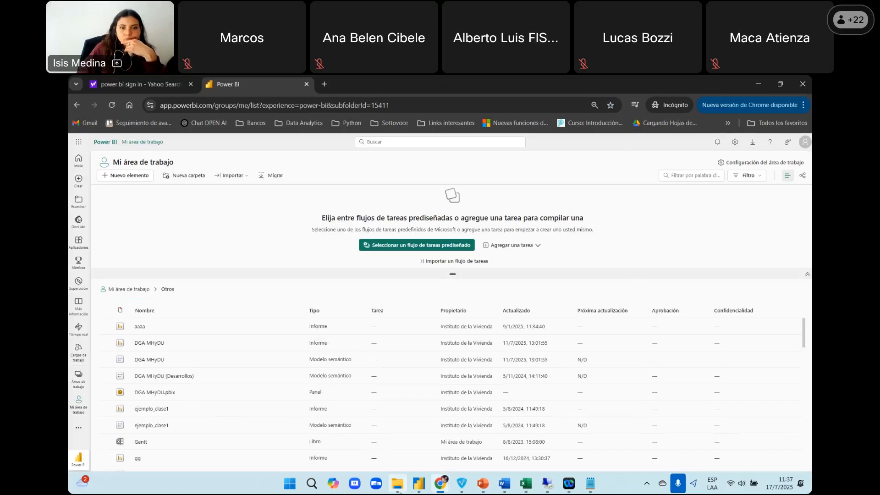
Import the Tablero_claseIII report file from this computer into the Otros folder
click(400, 491)
click(406, 483)
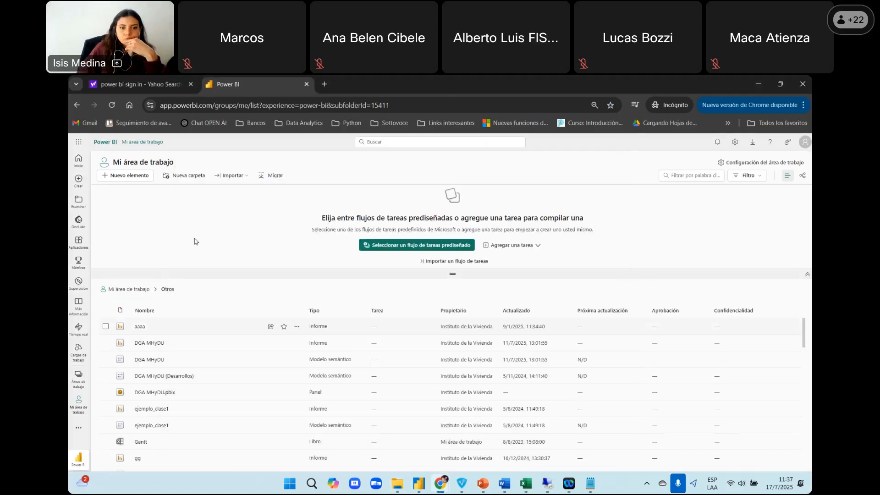
click(240, 177)
mouse_move(268, 202)
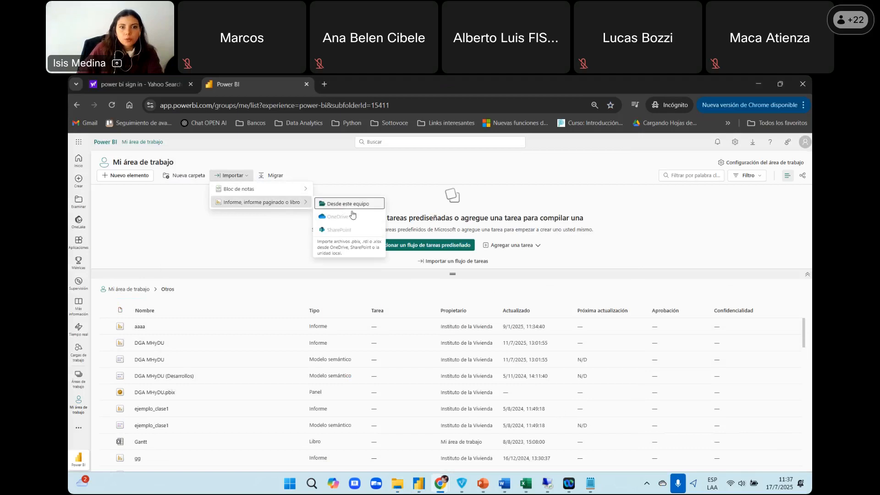
click(354, 204)
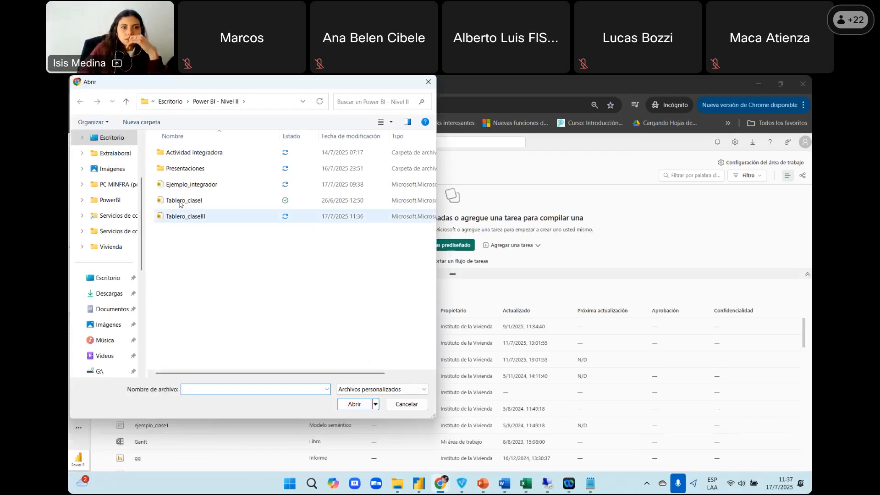
click(184, 215)
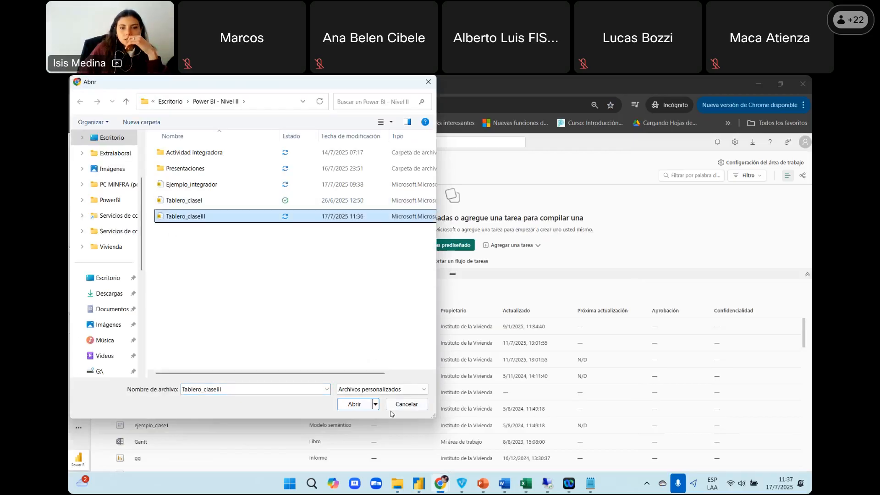
click(355, 405)
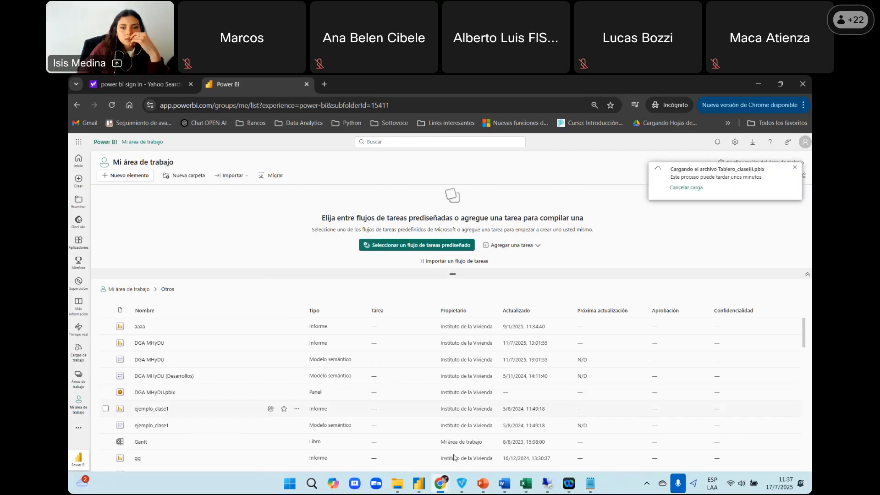
Shrink the task flow area above the Otros folder to give its file list more room
mouse_move(417, 487)
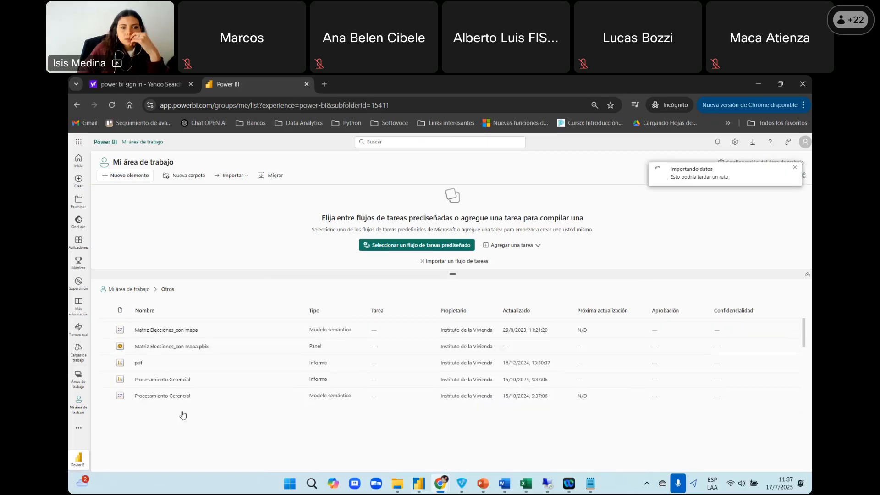
scroll(183, 414, down, 3)
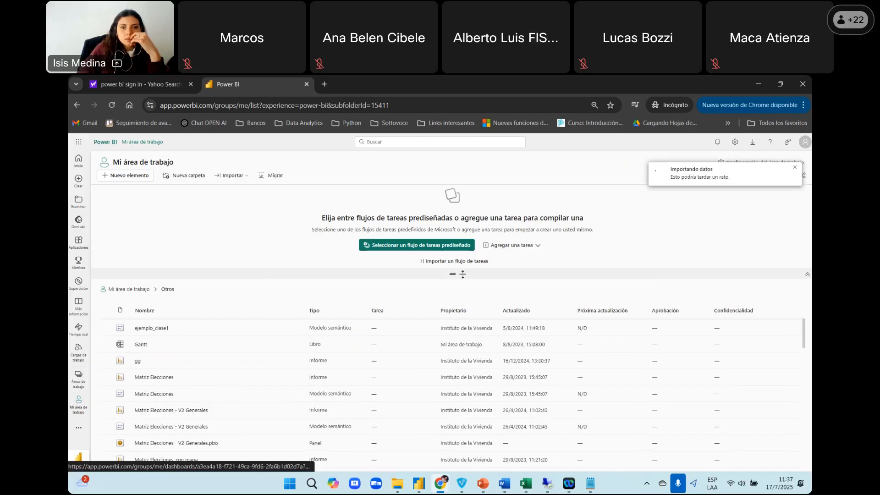
drag(475, 274, 475, 184)
scroll(241, 365, up, 3)
scroll(239, 365, down, 10)
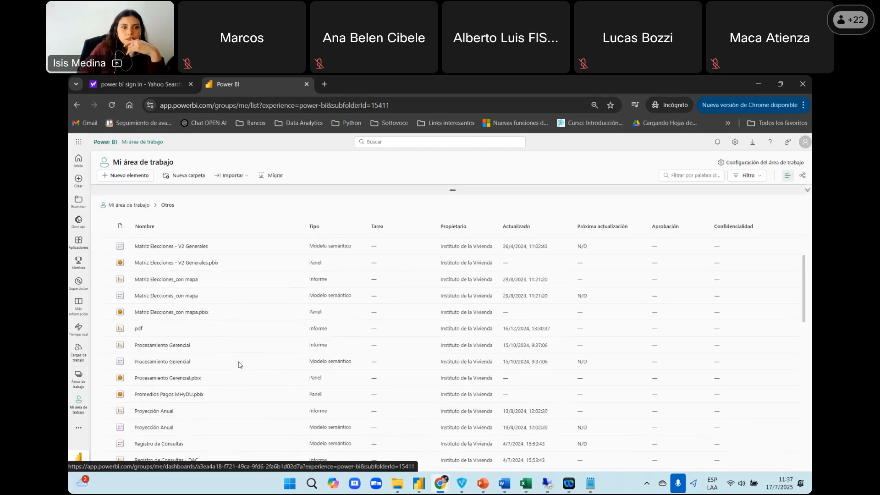
Open the row-level security page of the Tablero_claseIII semantic model from the Otros folder
scroll(238, 365, down, 5)
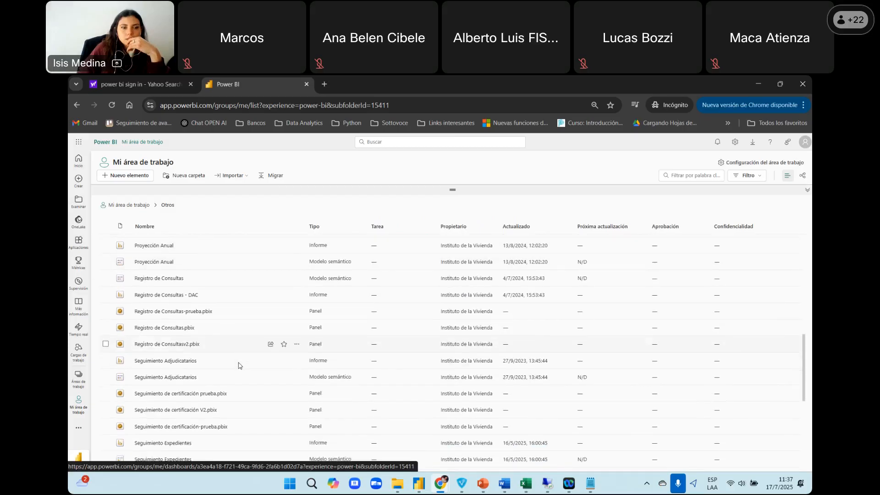
scroll(237, 381, down, 2)
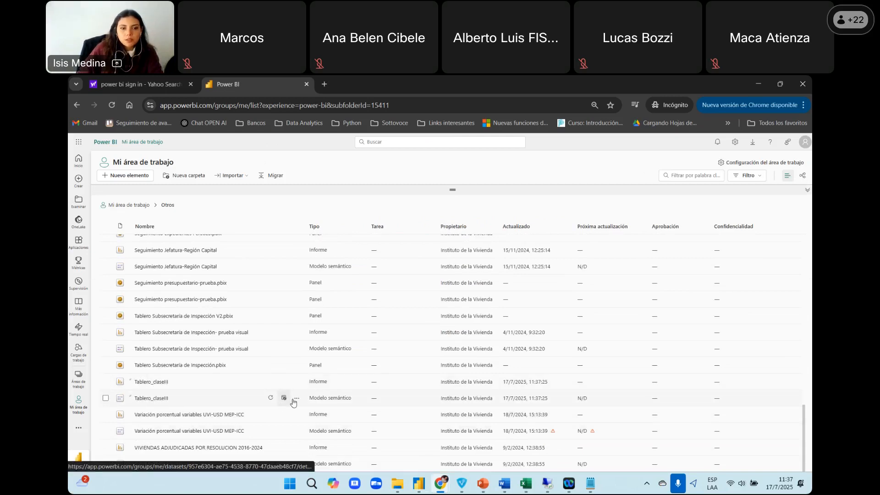
click(296, 398)
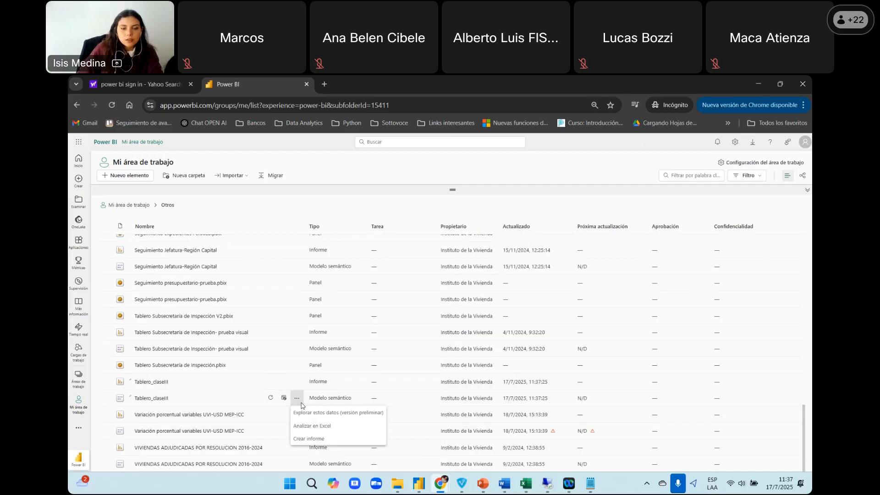
scroll(311, 449, down, 3)
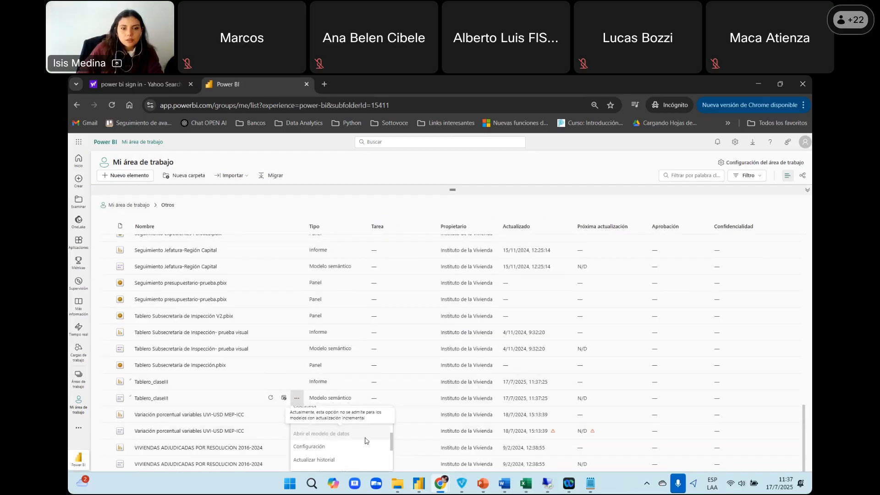
click(310, 446)
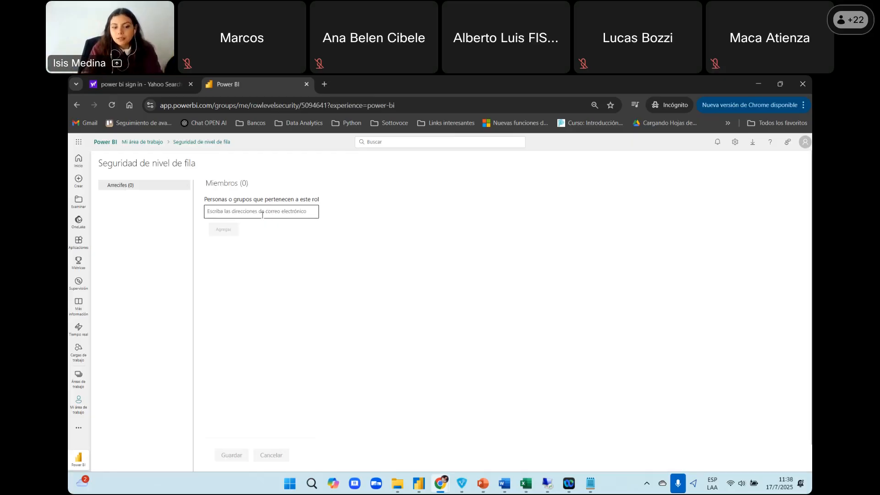
Try entering arrecifes as a member of the Arrecifes role and delete part of the entry
text(anrecifes)
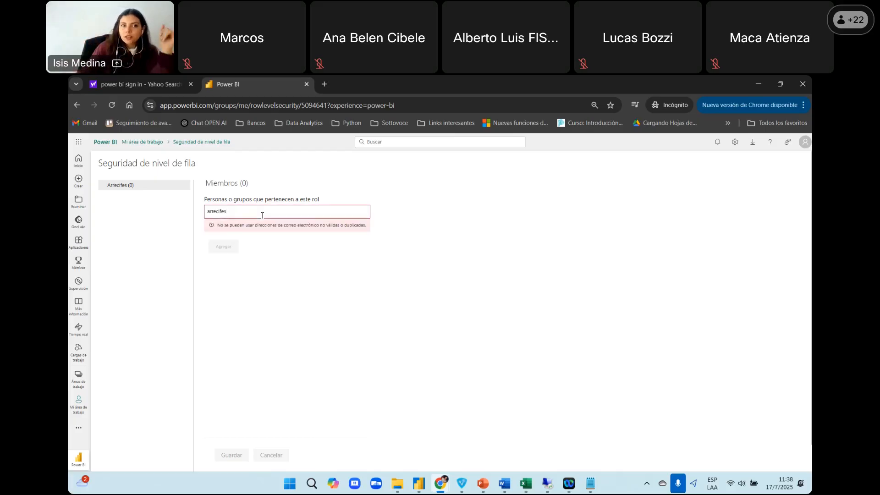
key(BackSpace)
key(BackSpace)
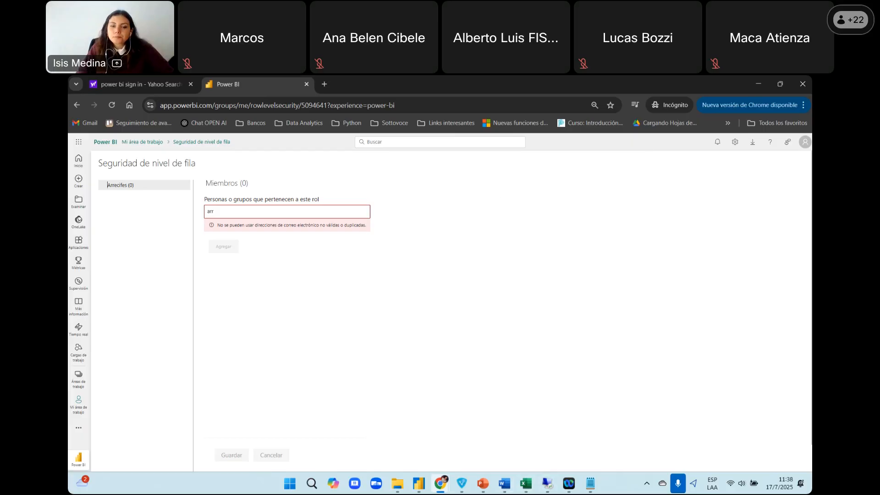
Switch to the PowerPoint presentation and view the slide on role administration in Power BI Desktop
mouse_move(440, 483)
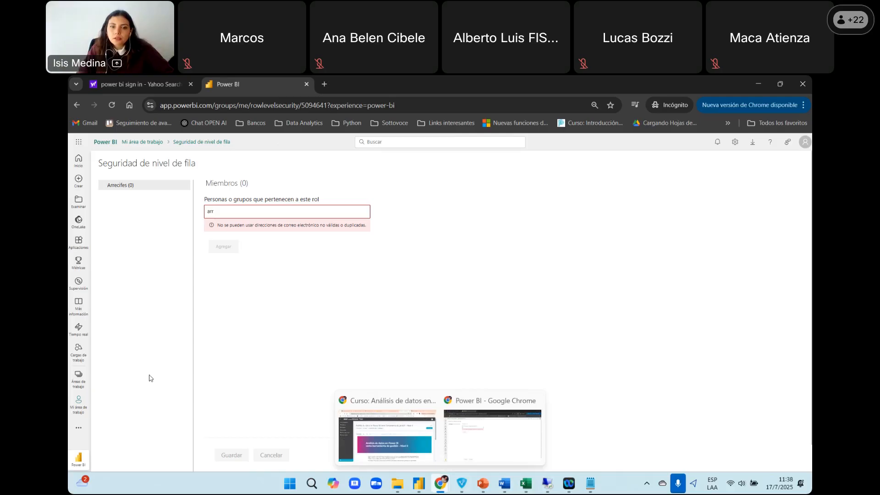
click(483, 484)
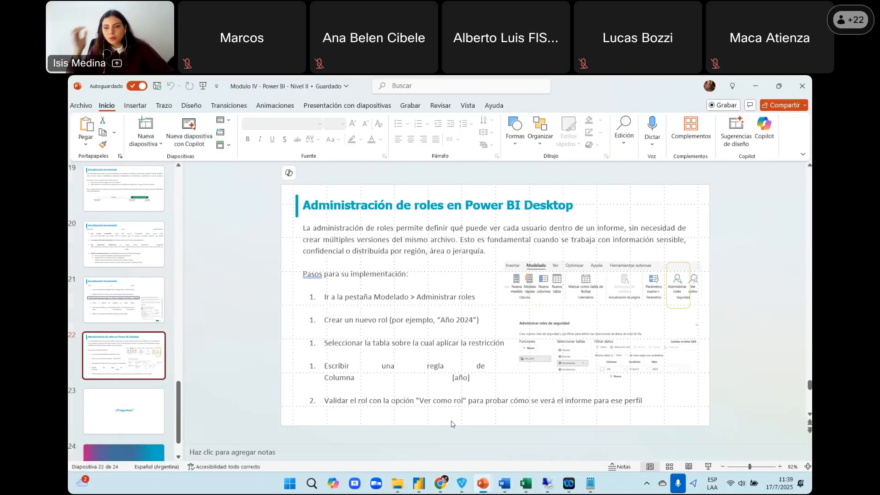
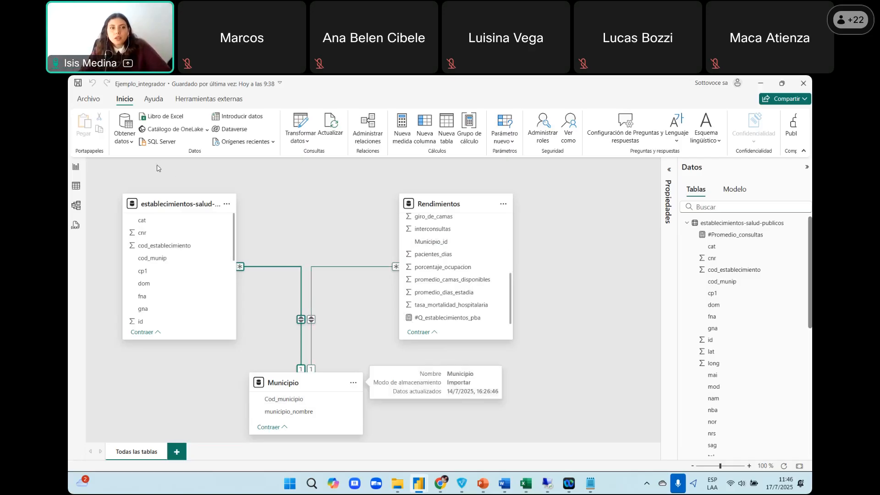
Show the Rendimientos table of Ejemplo_integrador in table view and look across its columns
click(76, 185)
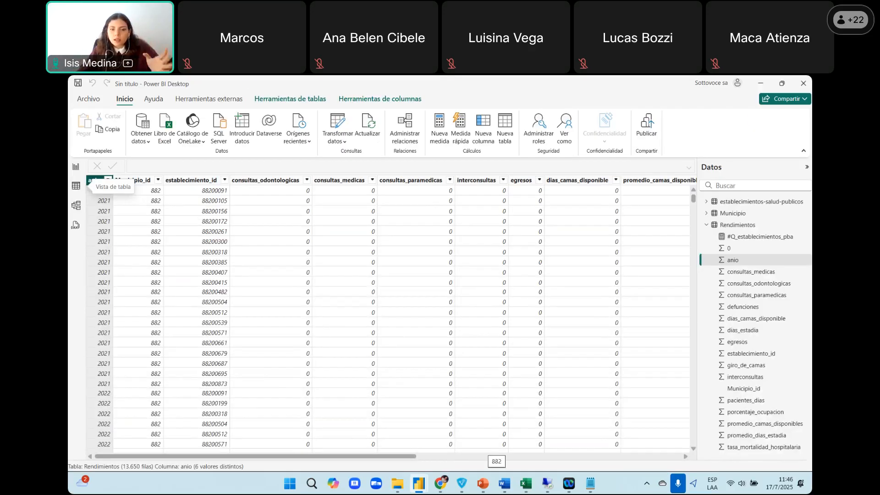
mouse_move(419, 484)
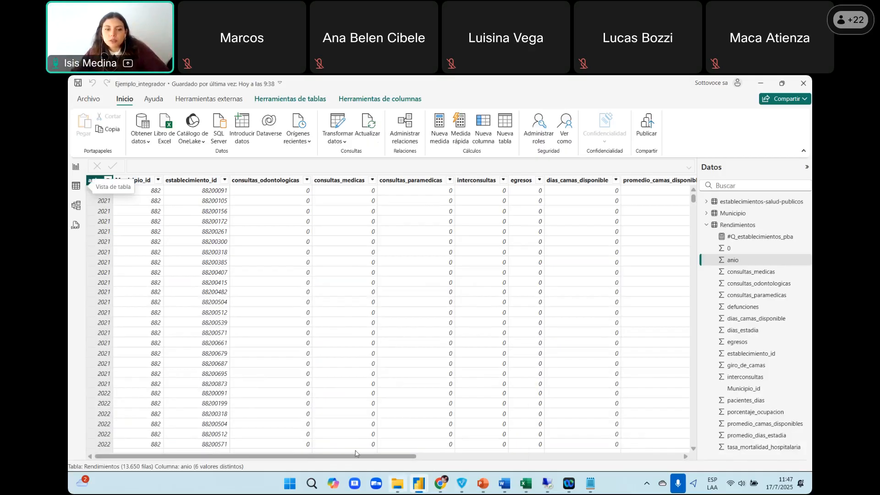
drag(356, 458, 371, 458)
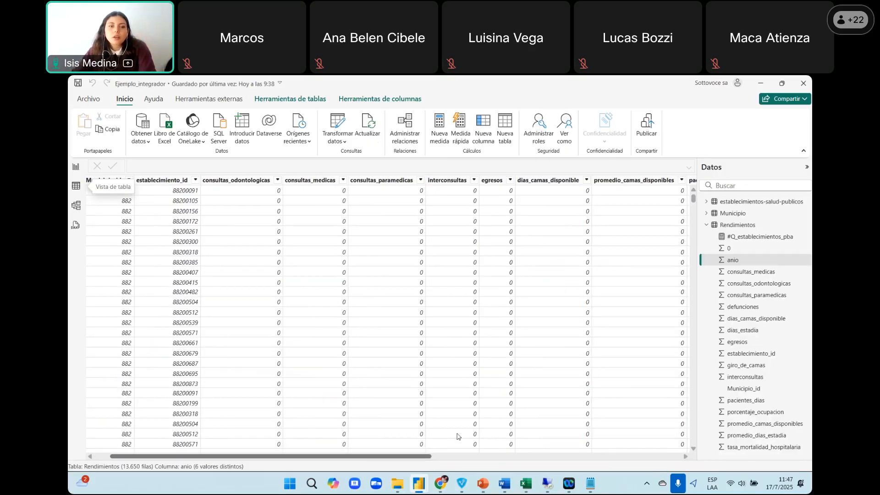
drag(414, 459, 358, 459)
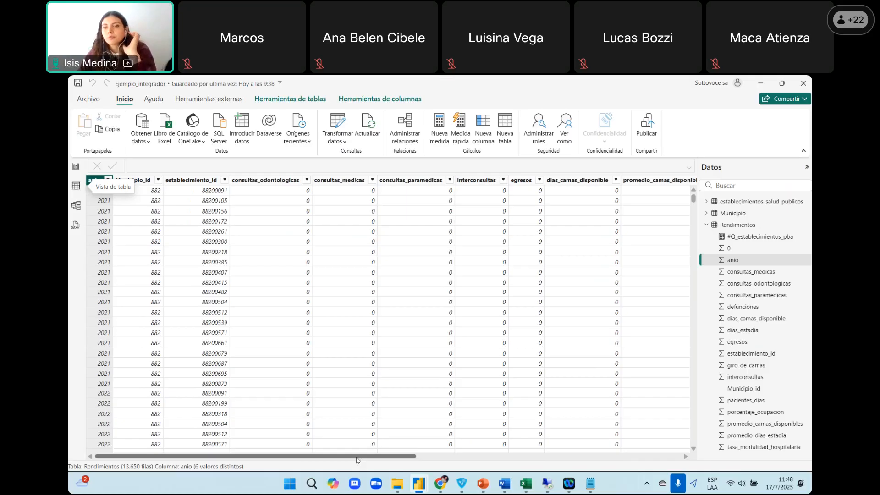
Switch to the Actividad Final - Nivel II-ok up document in Word and review its objective, provided databases and relational model assignment
mouse_move(397, 483)
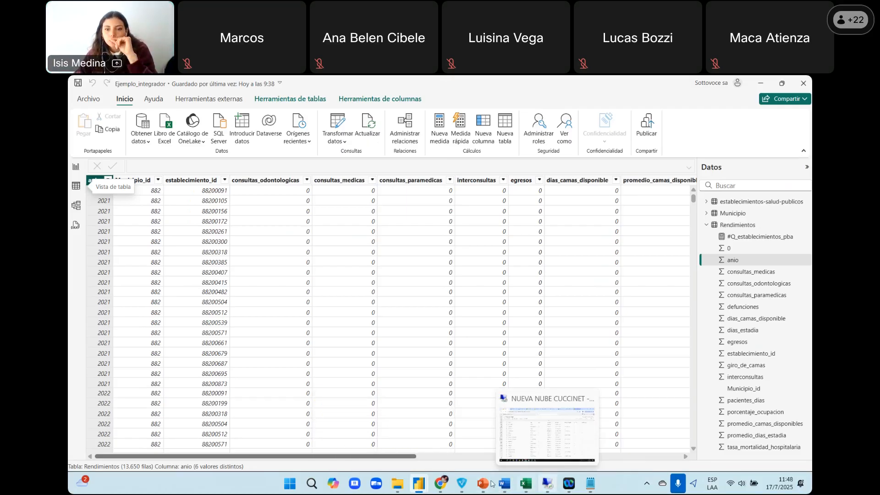
mouse_move(508, 484)
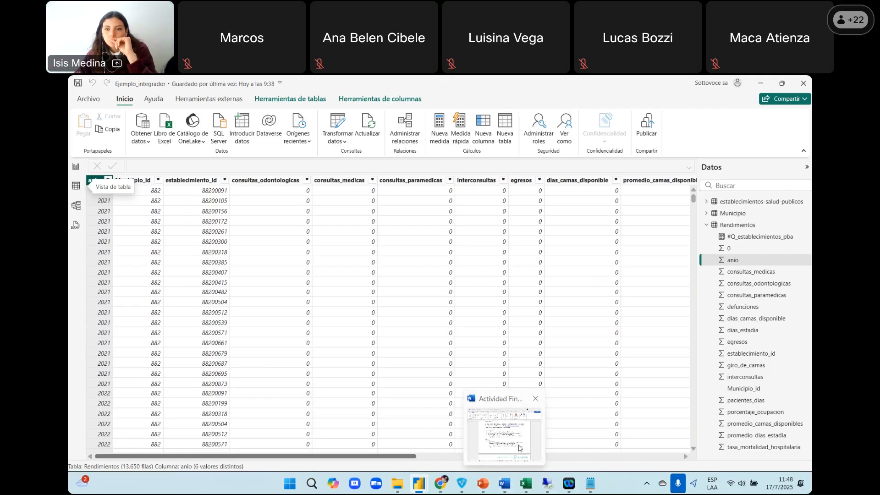
click(520, 448)
scroll(416, 377, down, 1)
scroll(416, 377, down, 1)
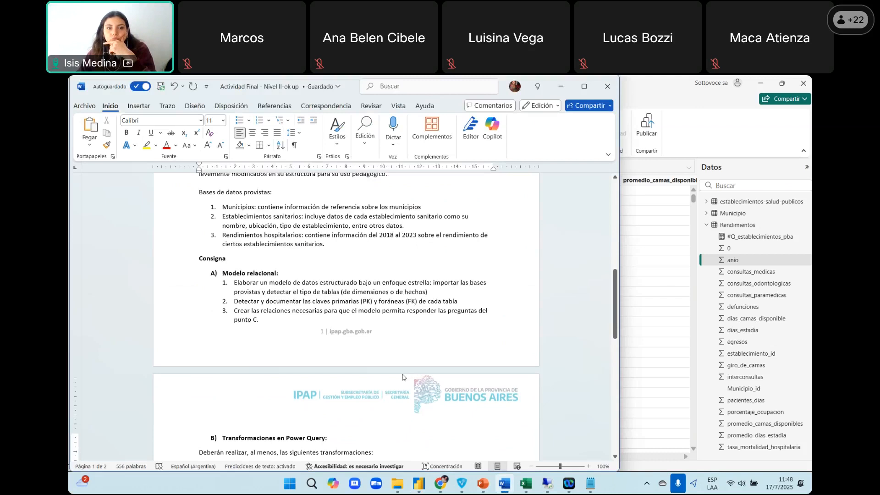
scroll(403, 377, down, 5)
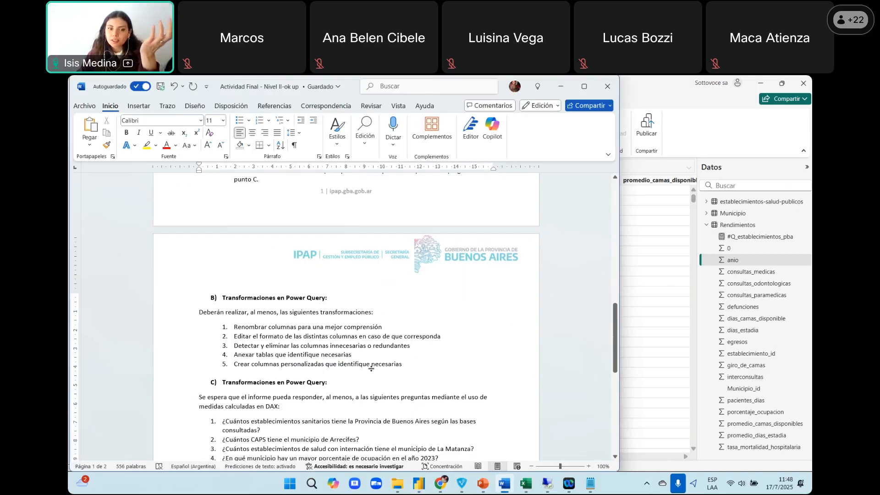
scroll(371, 368, up, 1)
scroll(371, 369, up, 10)
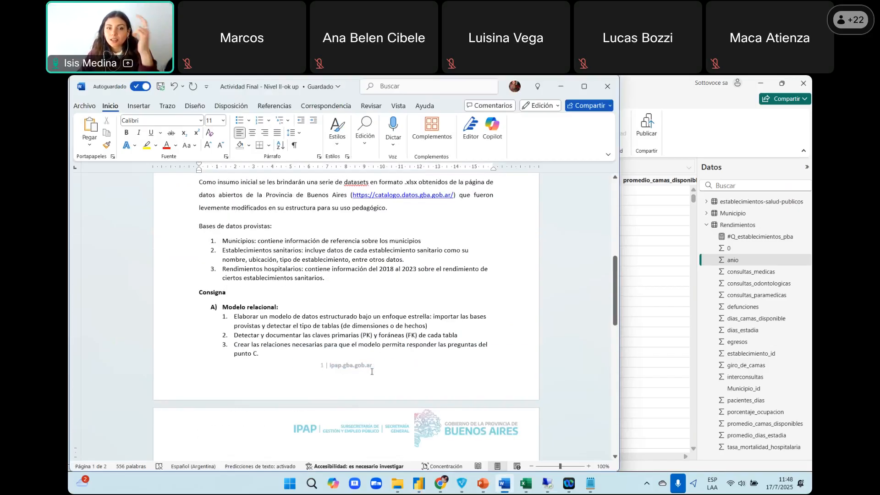
scroll(356, 376, up, 4)
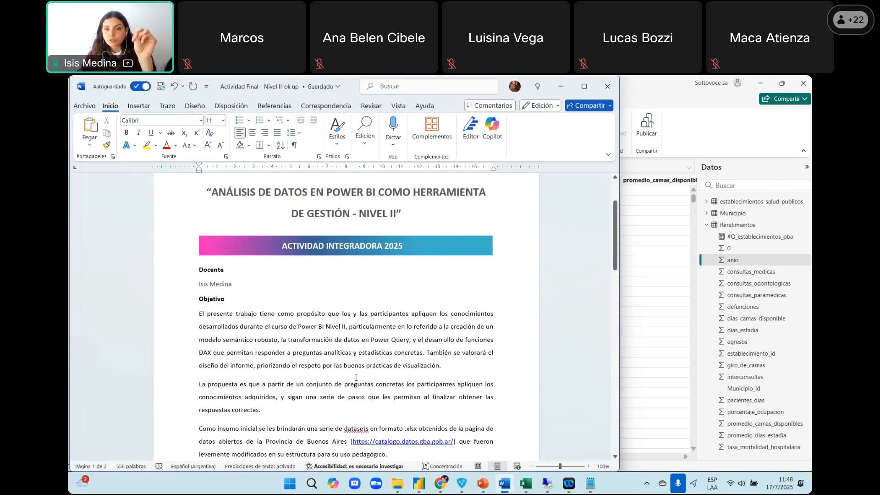
scroll(355, 379, down, 4)
scroll(353, 382, down, 5)
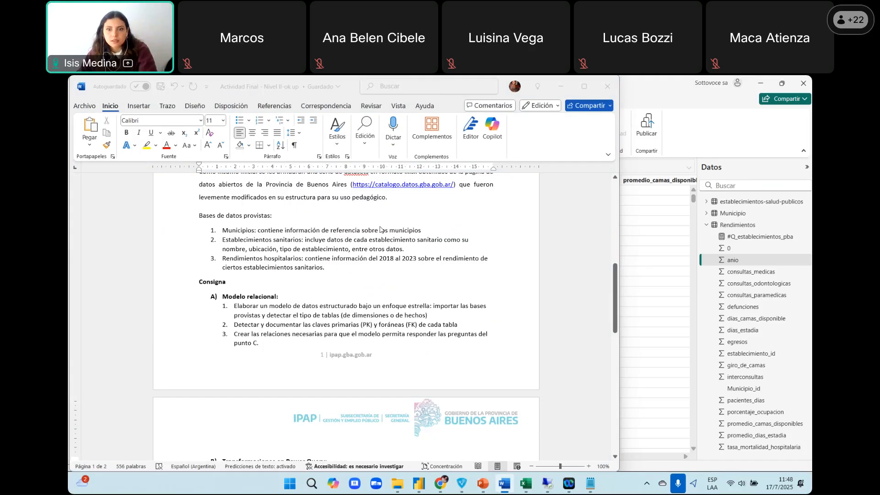
key(alt+Tab)
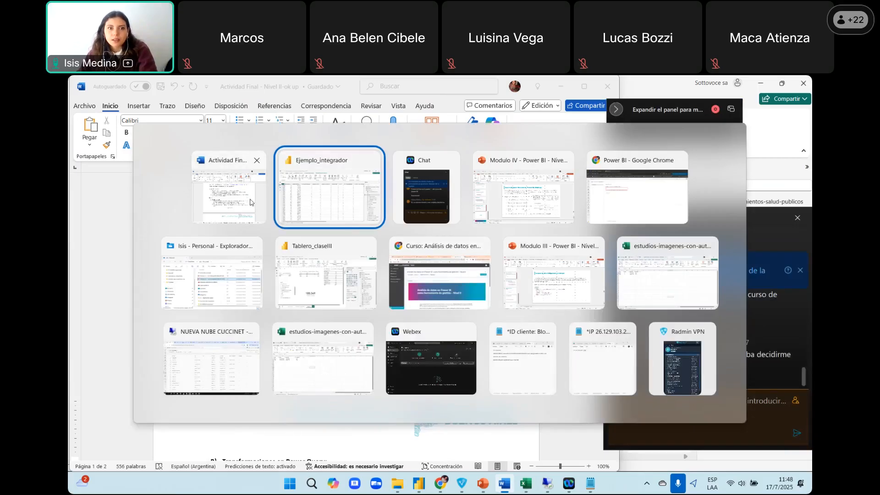
key(Escape)
key(alt)
Review sections B and C of the assignment, covering the Power Query transformations and the questions for DAX measures
scroll(407, 313, down, 1)
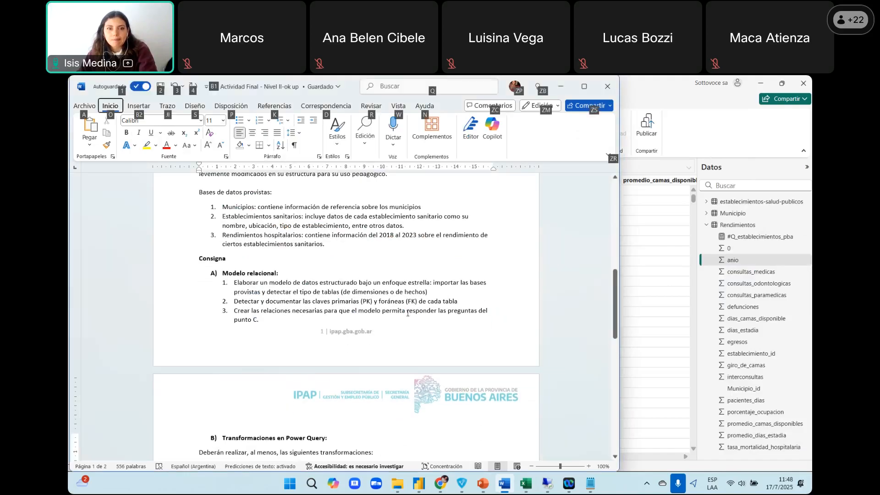
scroll(406, 313, down, 4)
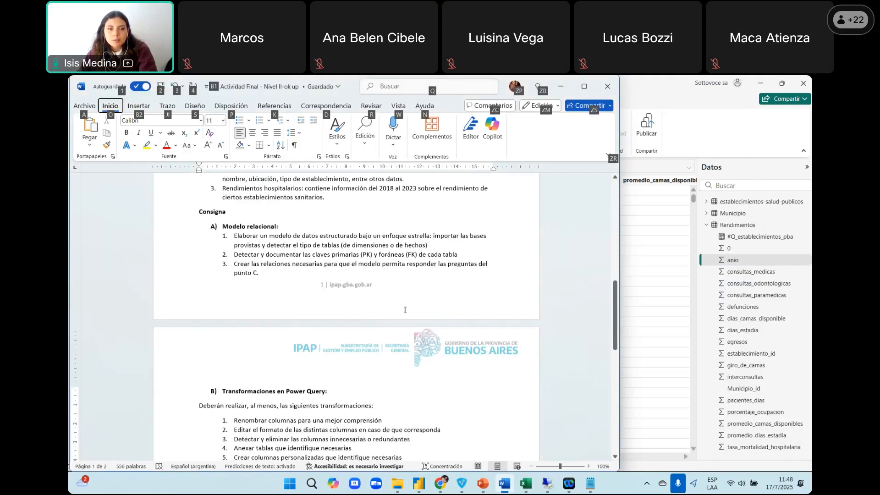
scroll(405, 310, down, 2)
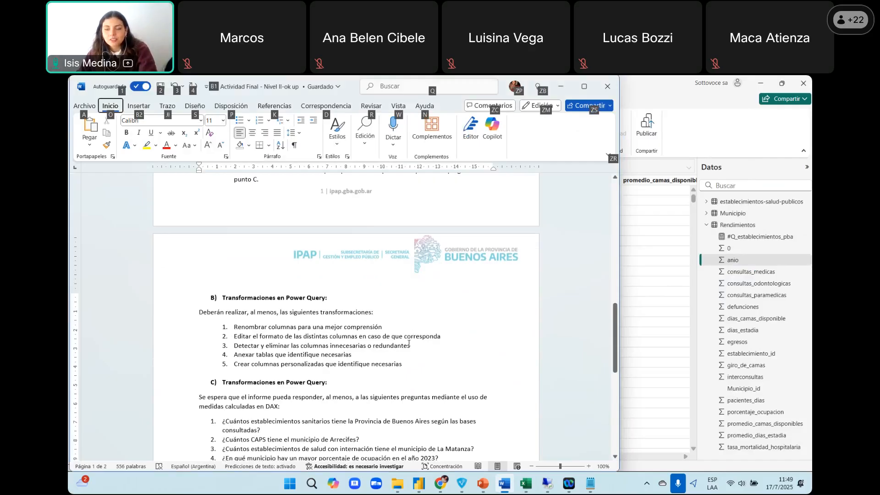
scroll(409, 343, down, 1)
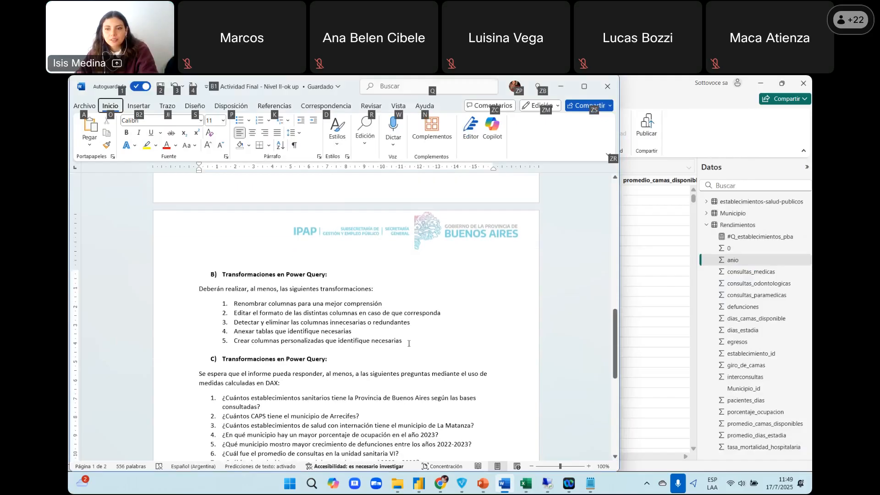
scroll(409, 343, down, 1)
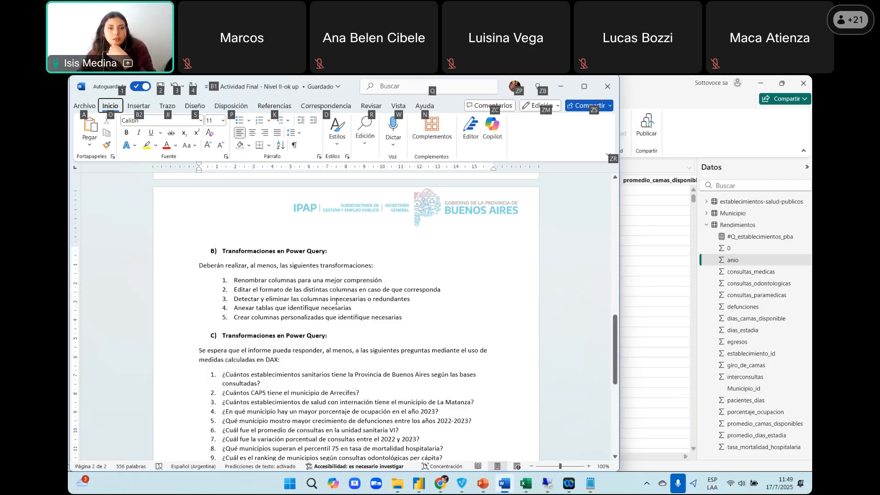
scroll(333, 302, down, 1)
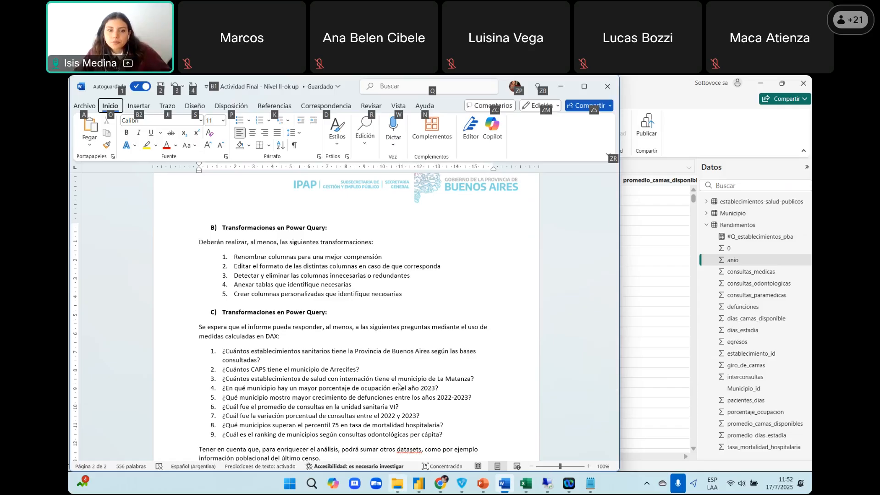
Switch to File Explorer and open the Actividad integradora folder through Power BI - Nivel II
click(255, 277)
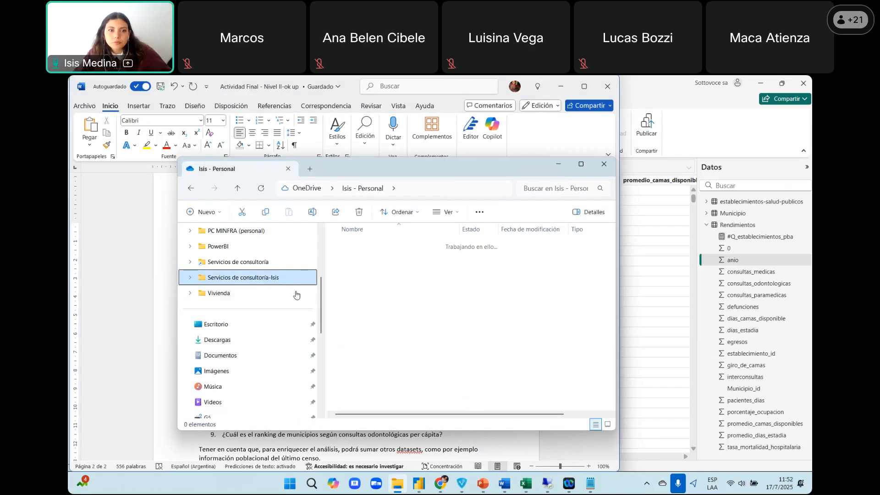
scroll(263, 312, down, 8)
click(261, 323)
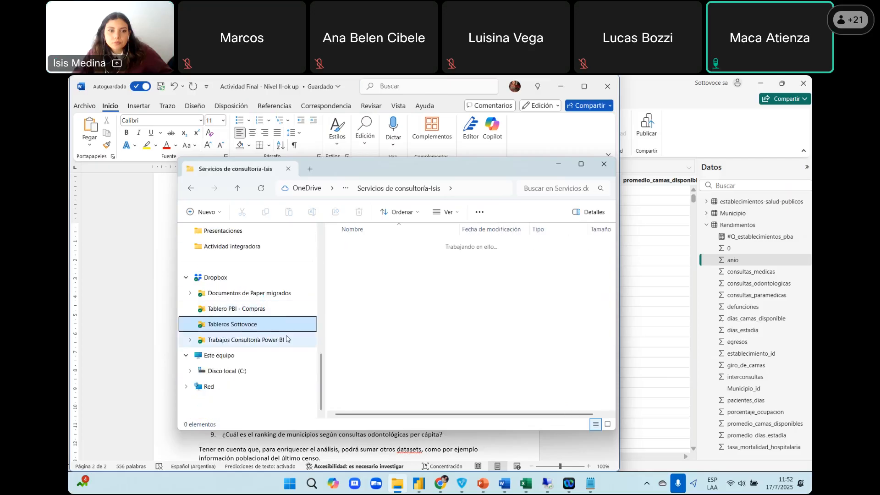
scroll(286, 339, up, 3)
click(275, 293)
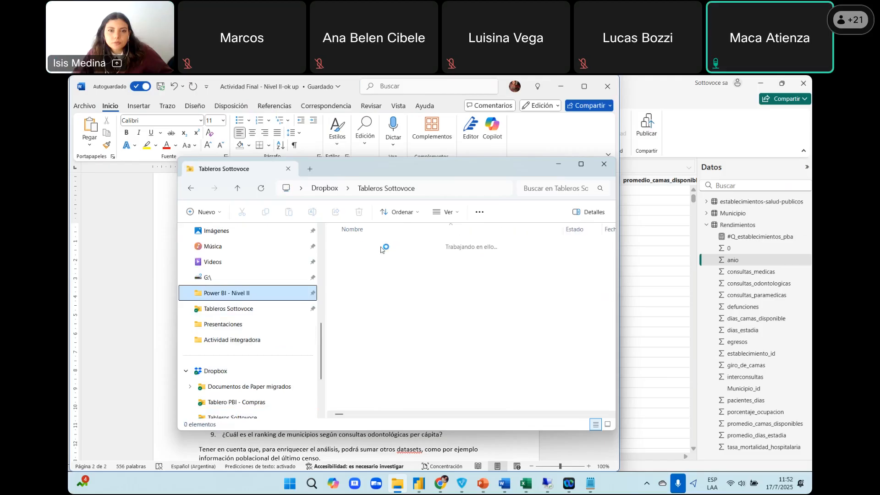
click(387, 261)
click(387, 247)
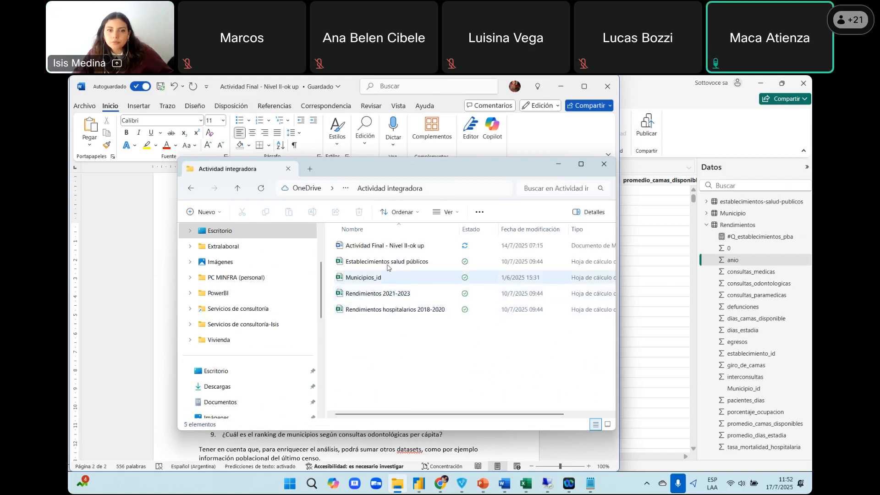
Open the Establecimientos salud públicos workbook from the Actividad integradora folder and check the establishment names in the nam column
click(387, 265)
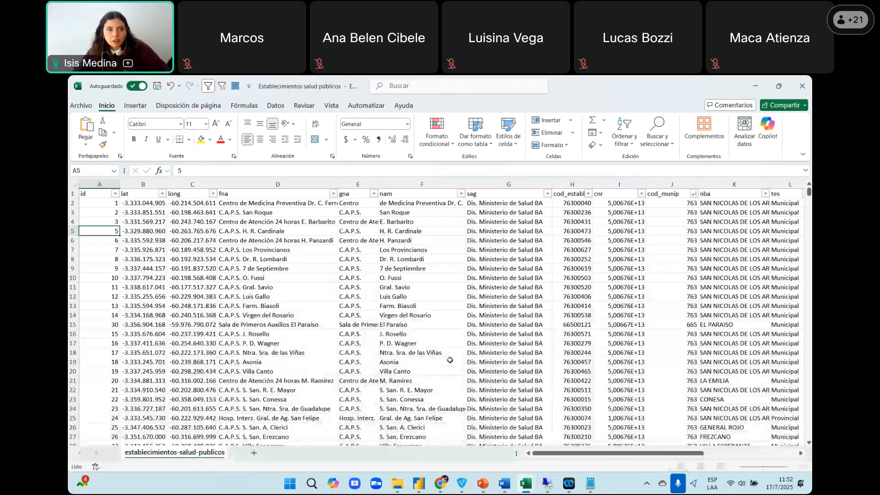
click(313, 249)
click(427, 203)
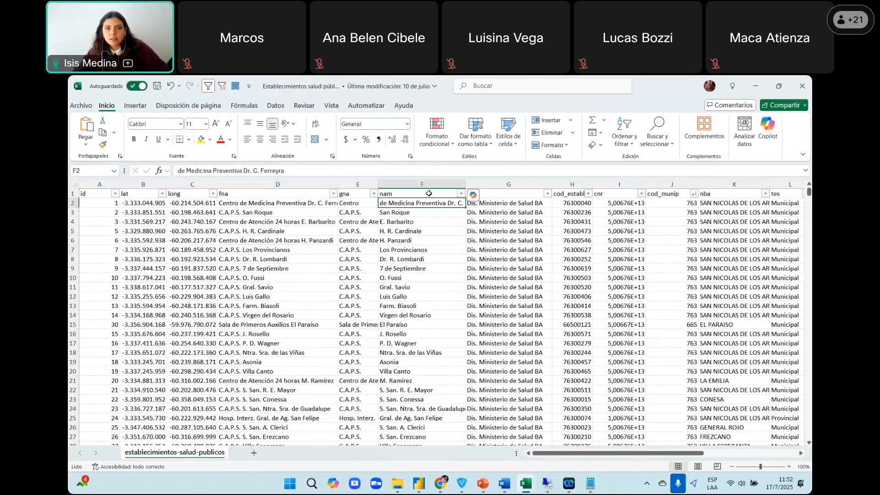
click(411, 240)
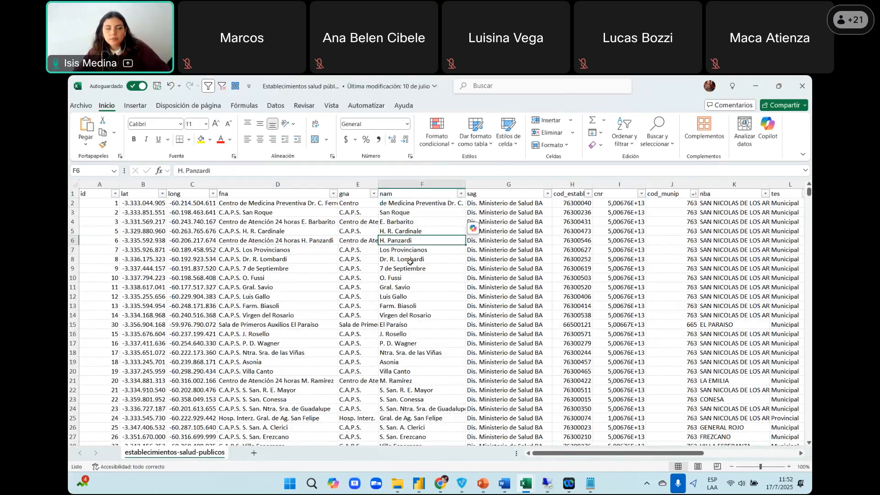
Widen the fna and gna columns so that their full text fits
click(369, 203)
drag(334, 185, 353, 186)
drag(337, 184, 361, 196)
click(426, 212)
click(440, 195)
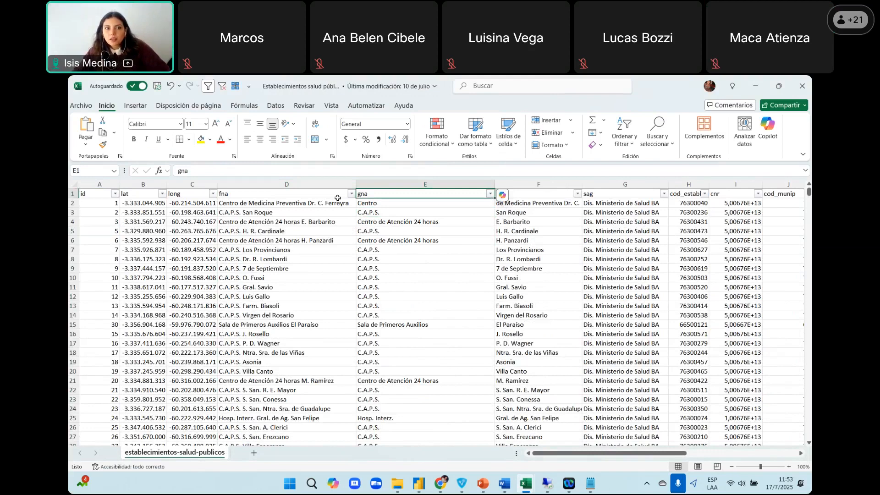
Compare the establishment types in the gna column with the names in the nam column across the first rows
click(513, 207)
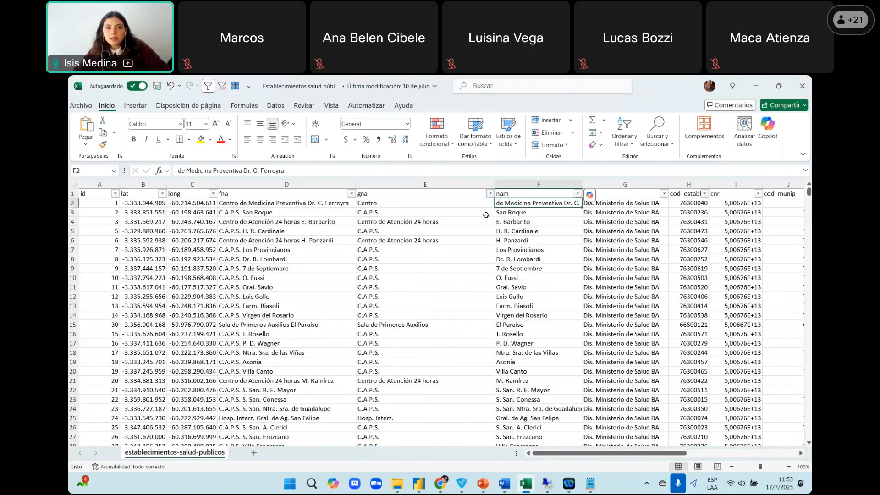
click(444, 203)
click(504, 204)
click(445, 206)
click(424, 231)
click(420, 248)
click(418, 268)
click(417, 232)
click(419, 259)
click(453, 286)
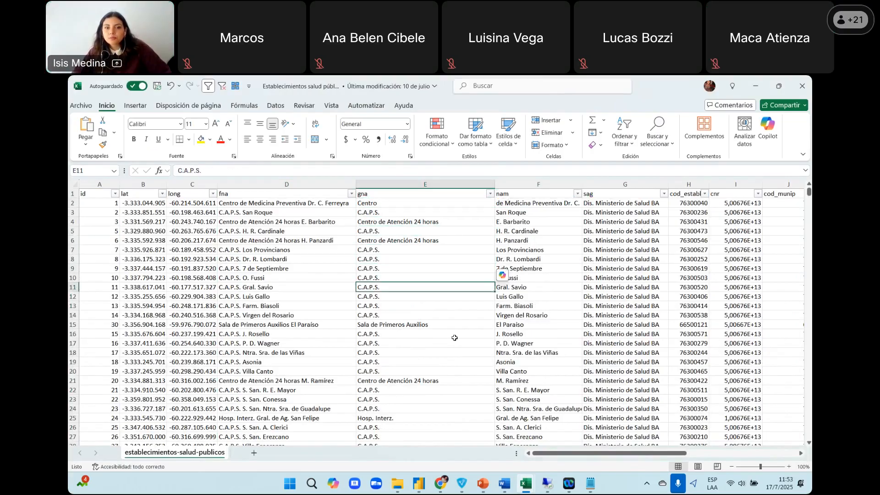
Review the gna entries further down the sheet and the list of distinct values in that column's filter
scroll(451, 337, down, 5)
scroll(451, 336, down, 4)
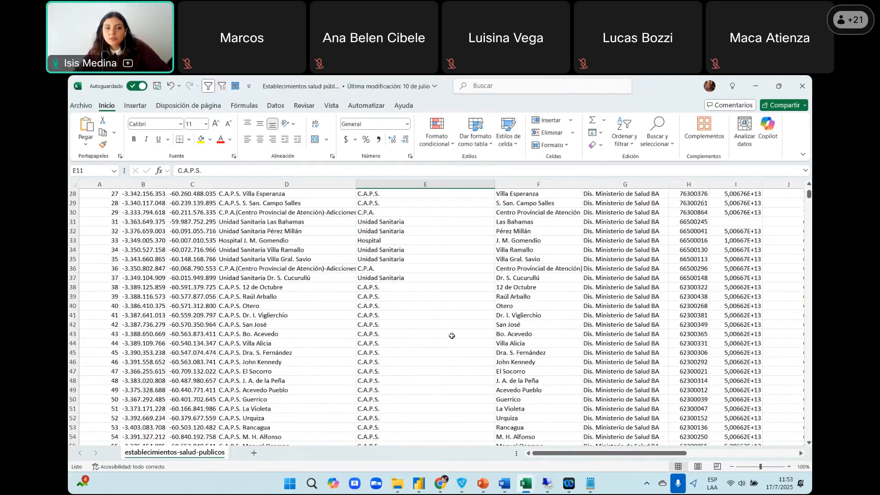
scroll(451, 336, down, 2)
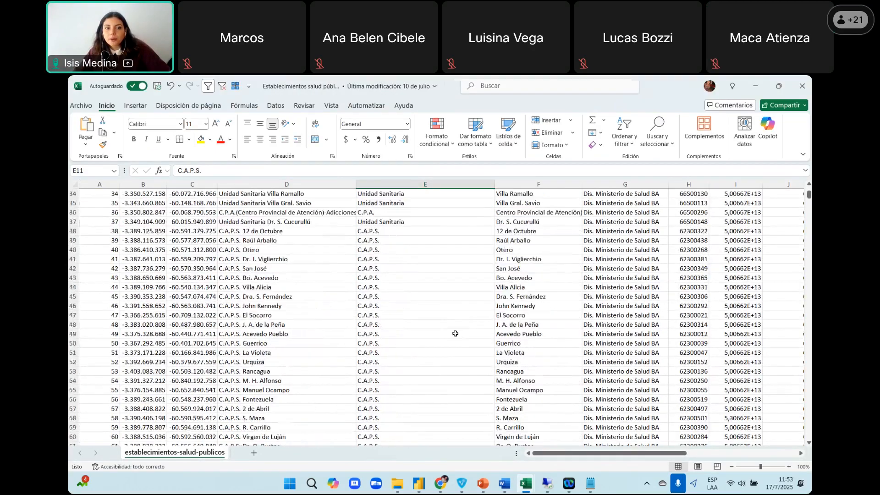
key(ctrl+Up)
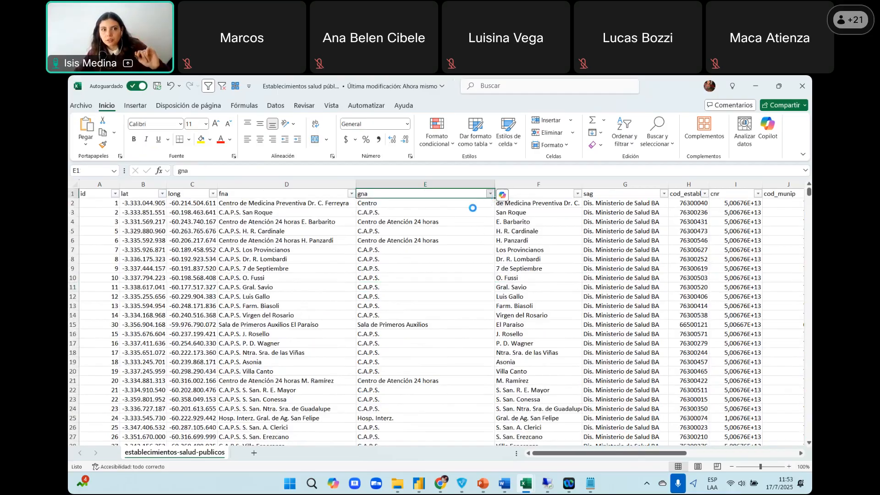
click(490, 194)
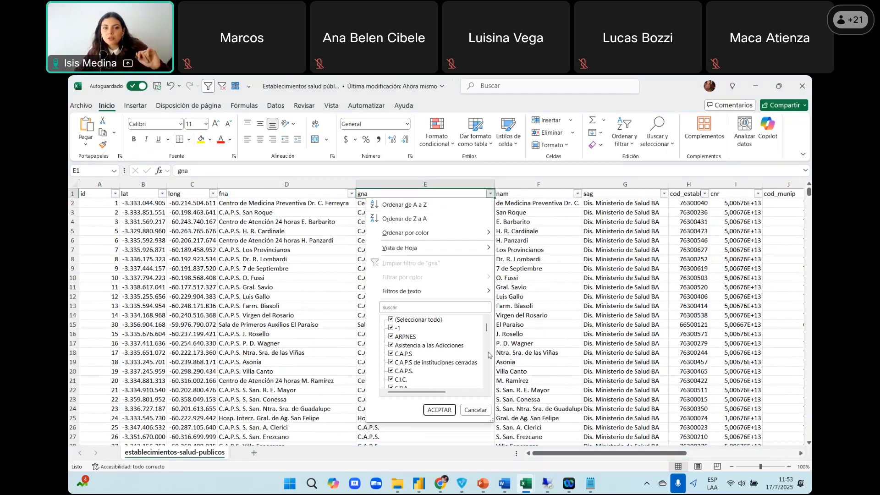
click(515, 353)
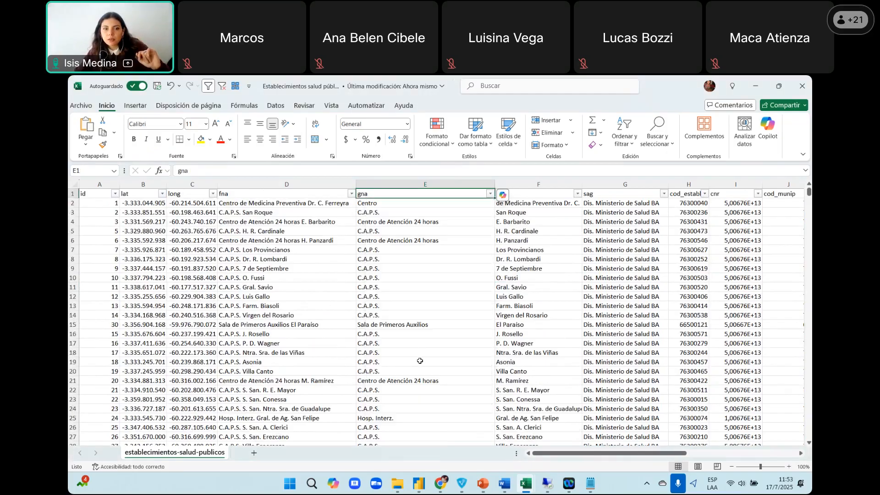
Scan the gna column through the first hundred-odd rows for its different establishment types and return towards the start
scroll(420, 360, down, 6)
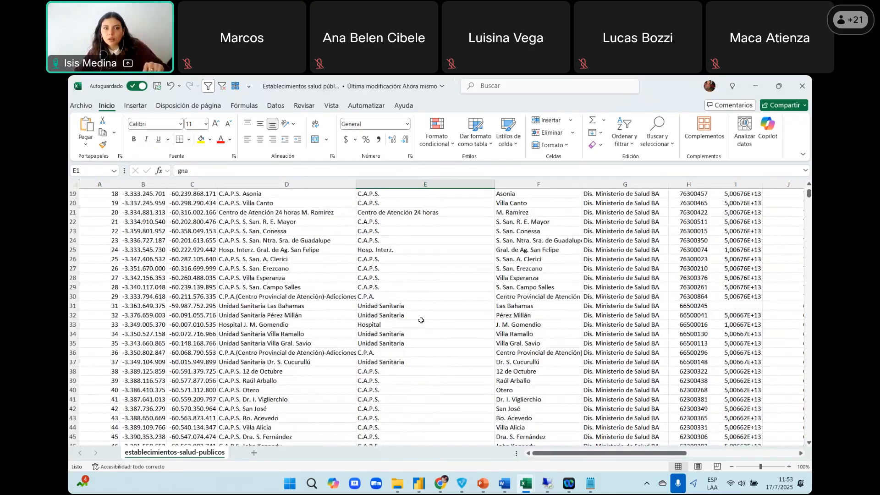
scroll(424, 323, down, 7)
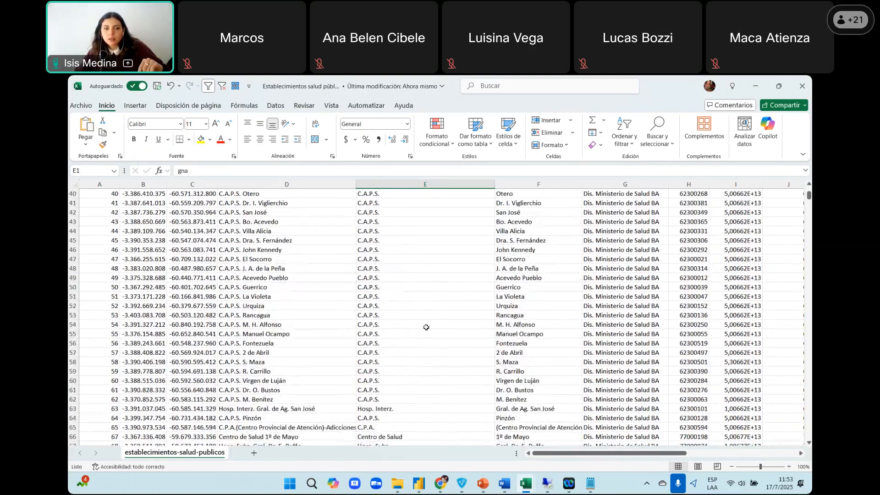
scroll(426, 327, down, 7)
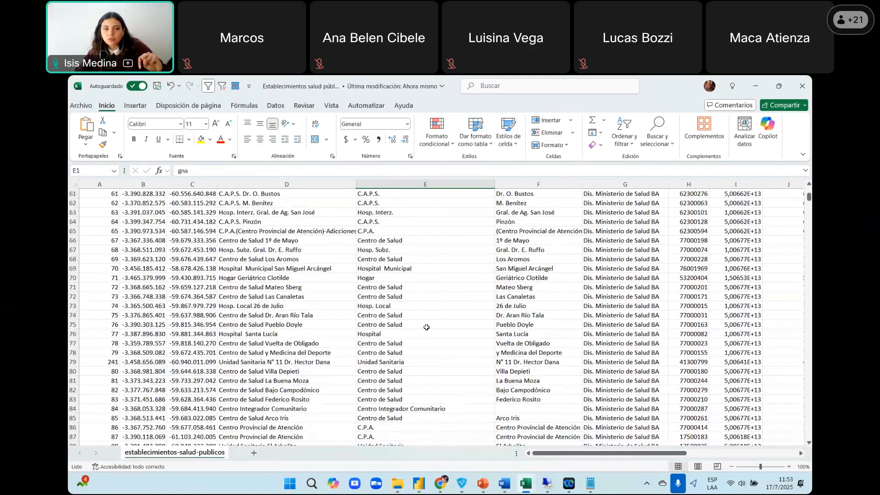
scroll(426, 327, down, 18)
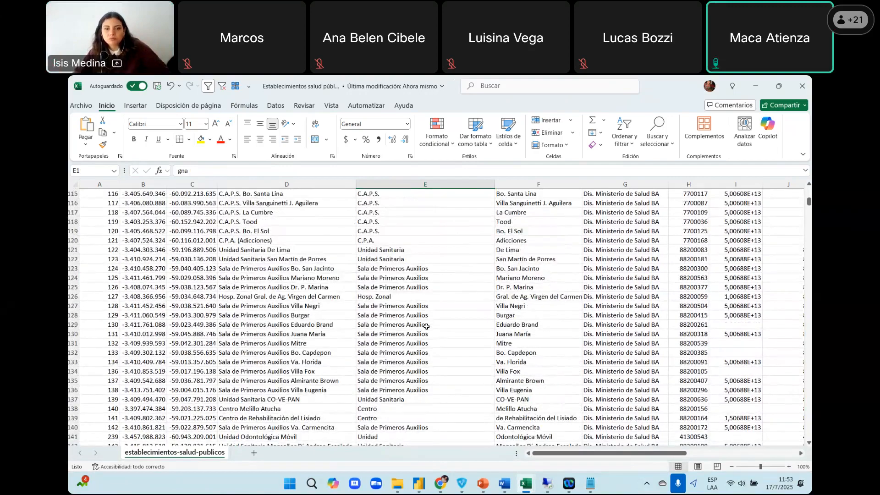
scroll(427, 326, down, 1)
scroll(424, 328, up, 20)
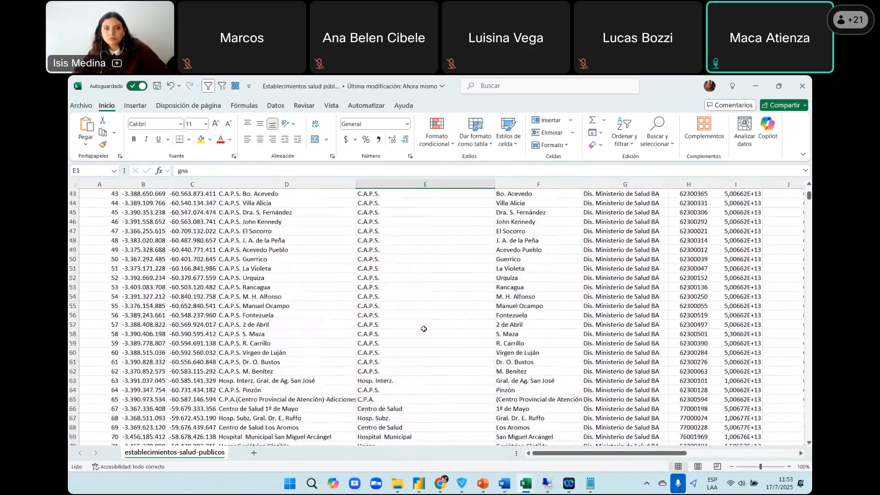
scroll(421, 330, up, 12)
Examine the distinct categories in the cat column's filter list without filtering, and select the whole cat column
click(440, 286)
drag(527, 278, 810, 298)
click(427, 212)
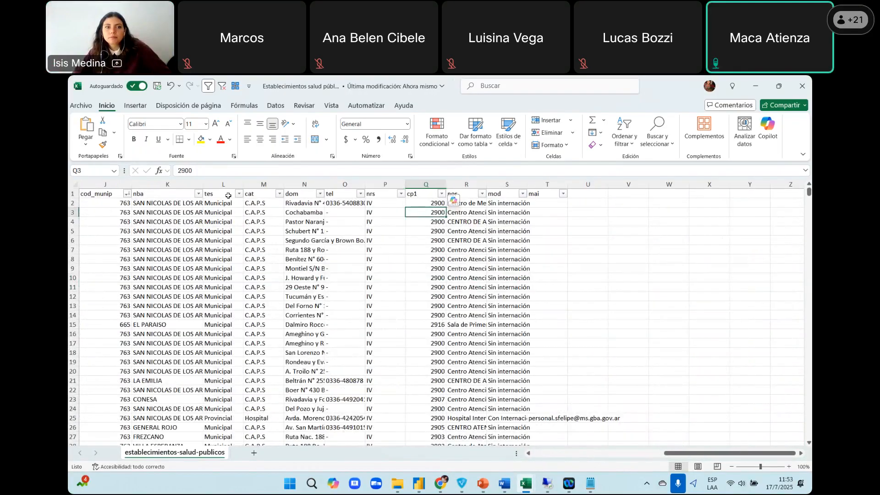
click(277, 193)
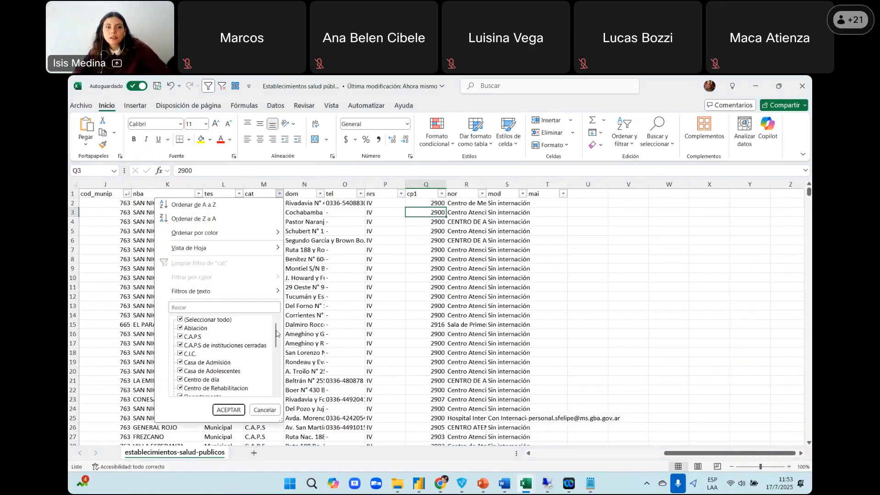
scroll(270, 394, down, 2)
scroll(269, 394, down, 3)
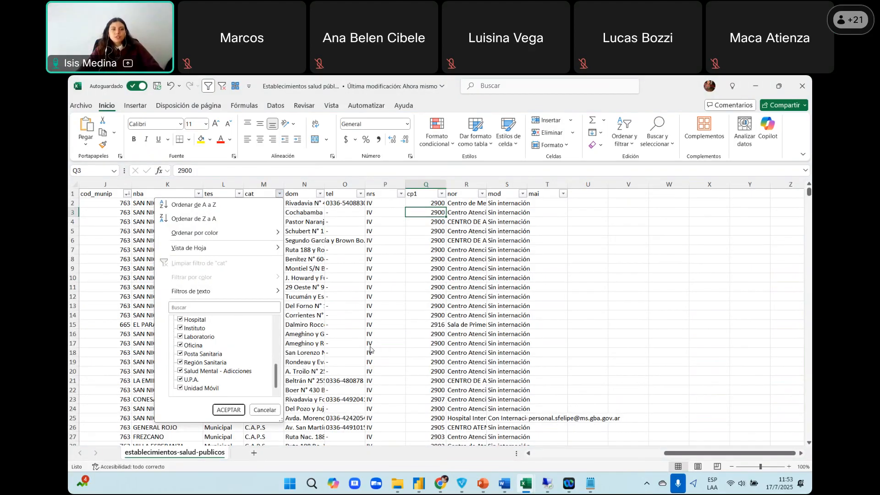
click(375, 314)
click(274, 204)
click(265, 184)
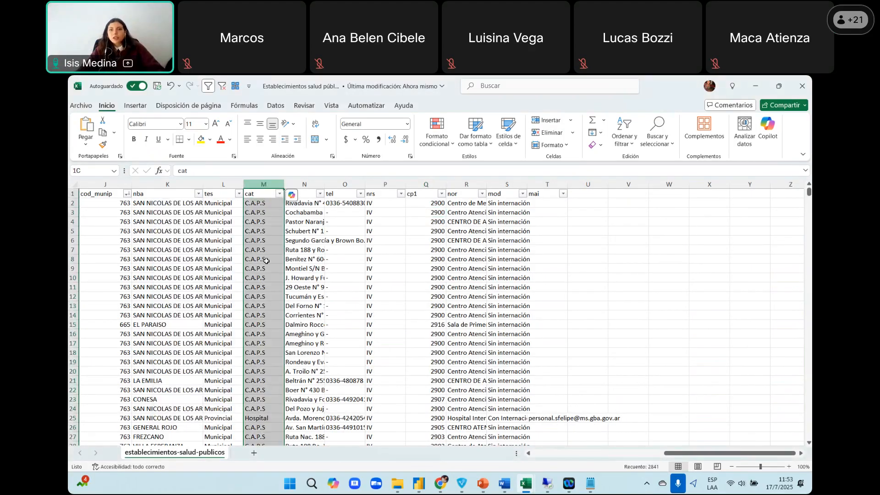
Go back to the name columns and highlight fna, followed by gna together with nam, to compare them
drag(345, 259, 185, 203)
click(448, 316)
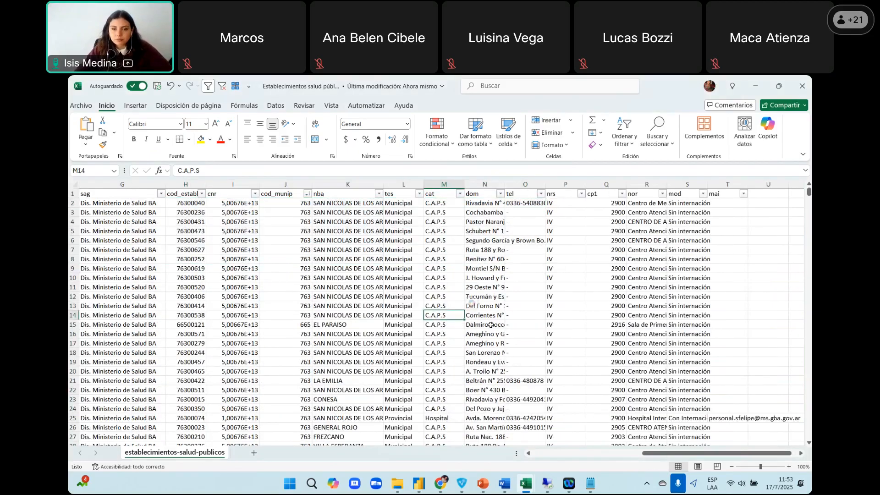
drag(565, 324, 78, 275)
click(316, 231)
click(389, 185)
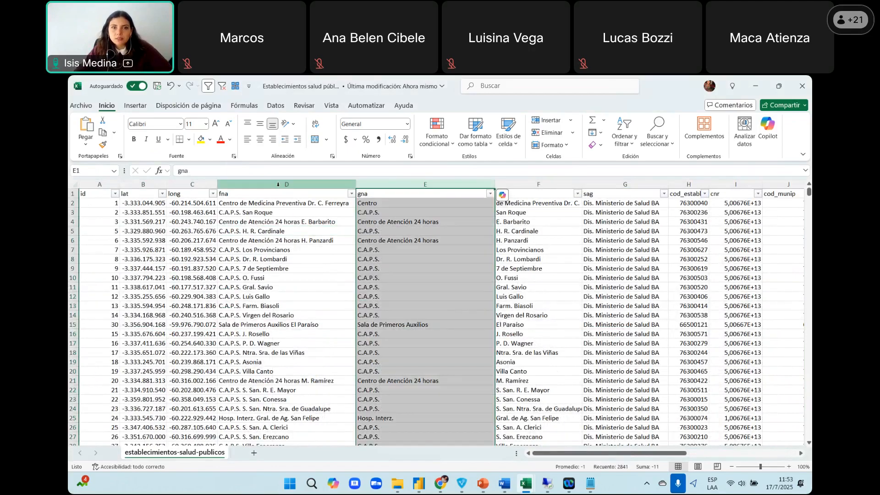
click(278, 184)
drag(431, 184, 553, 184)
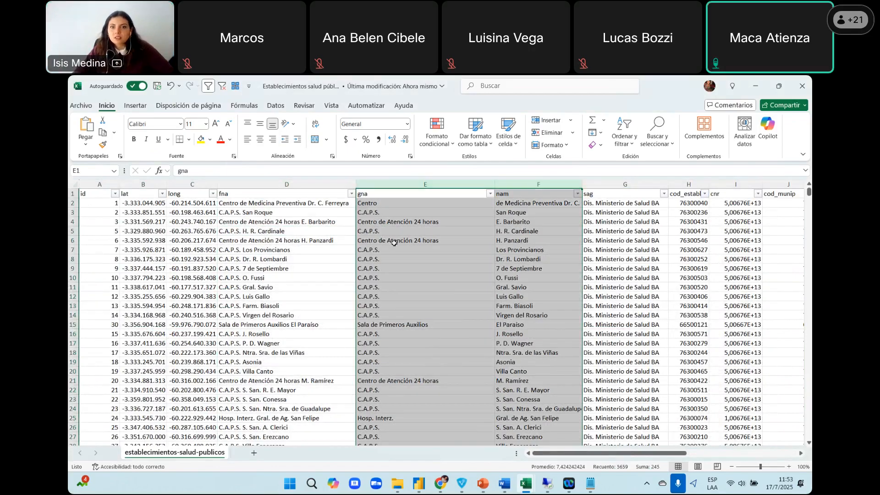
click(532, 212)
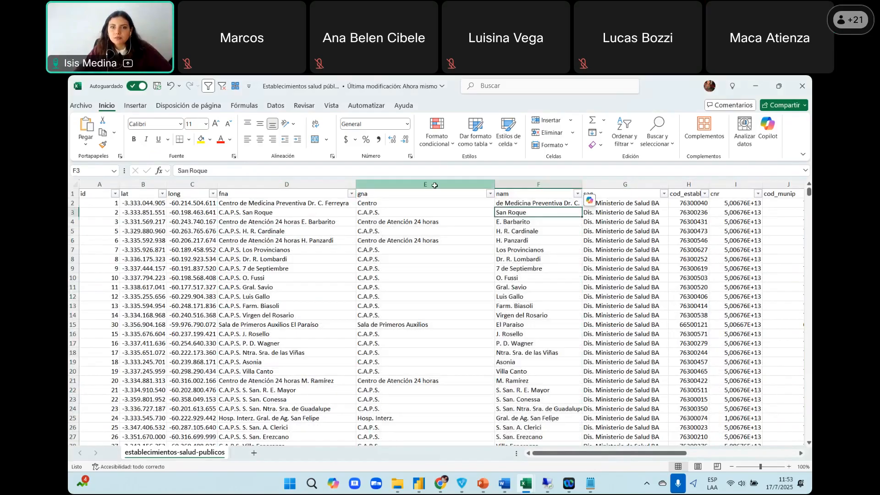
drag(435, 185, 540, 185)
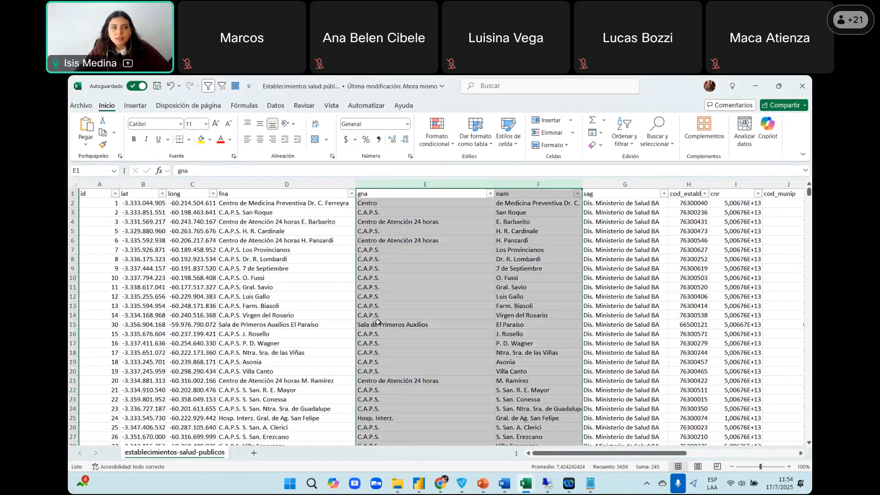
click(339, 288)
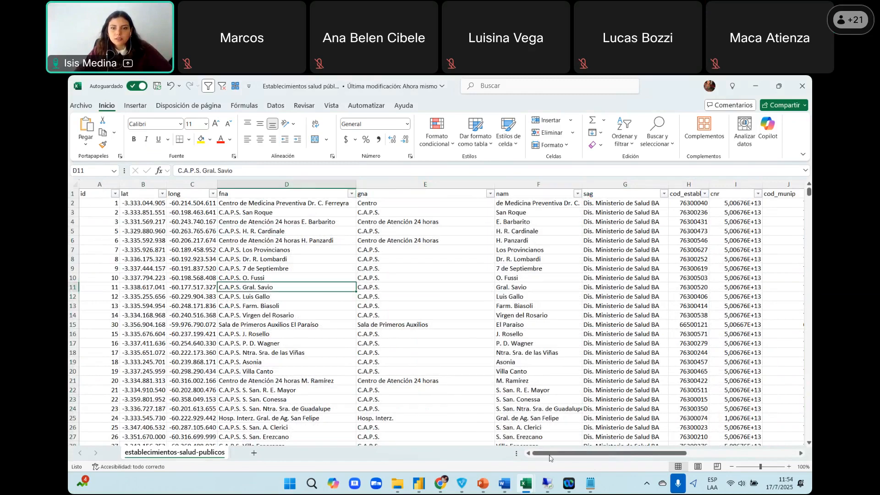
Look across the sheet's columns from id through the establishment and municipality codes to the nba locality column
scroll(549, 457, right, 5)
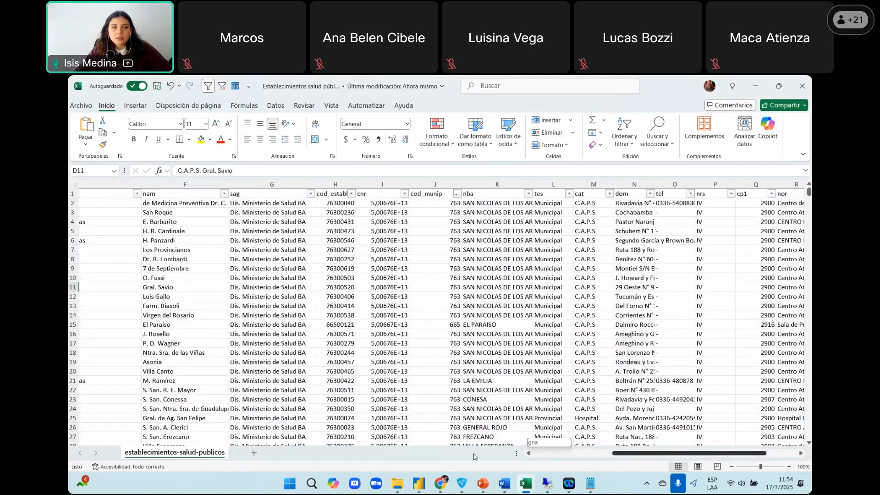
drag(475, 457, 453, 457)
click(100, 184)
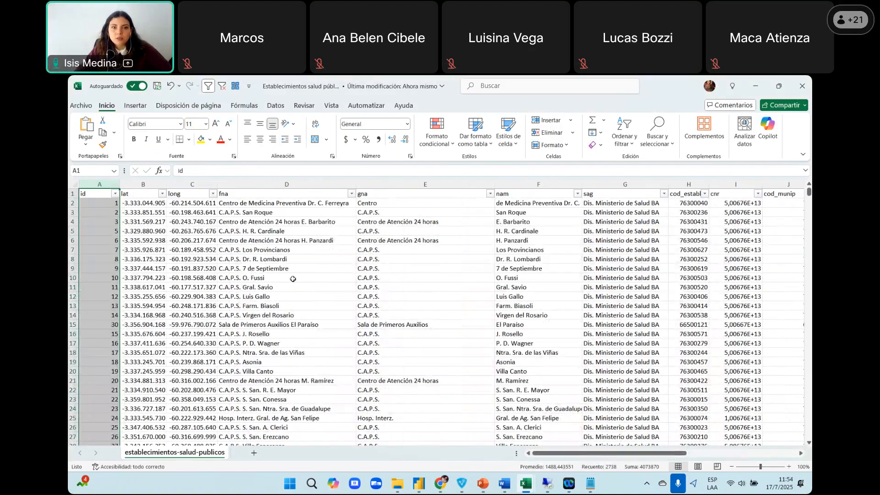
drag(292, 279, 735, 288)
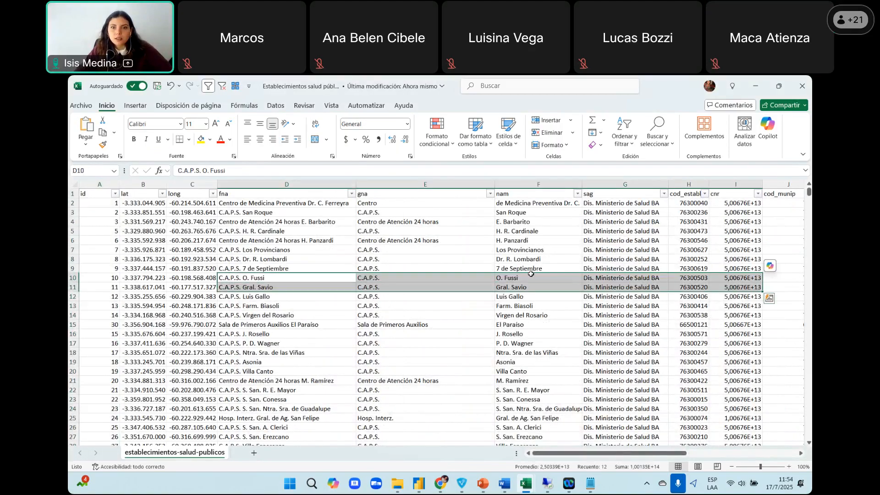
click(527, 259)
drag(562, 455, 628, 457)
click(349, 257)
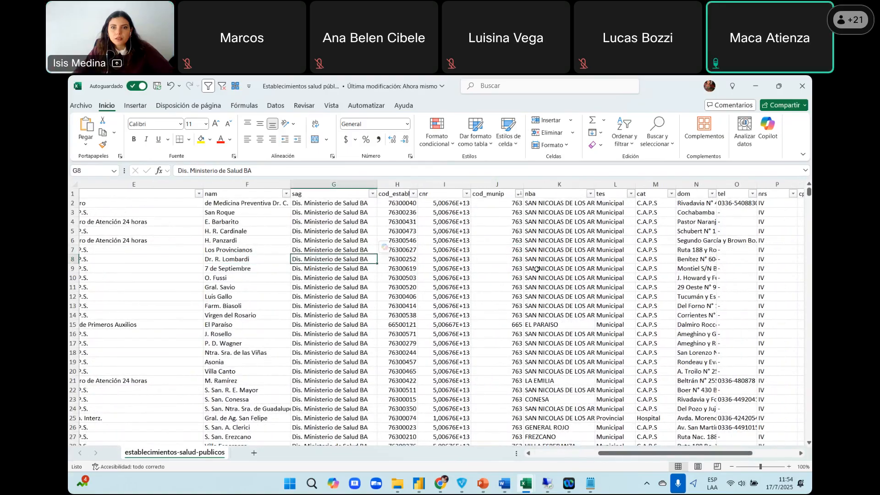
click(551, 270)
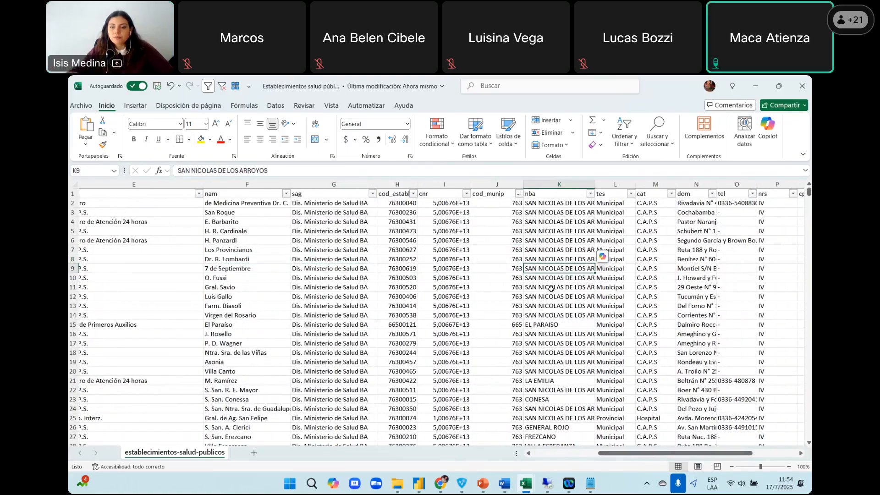
Step through the row 9 cells from the tes column to the cp1 column to review the remaining fields
key(Right)
key(Right)
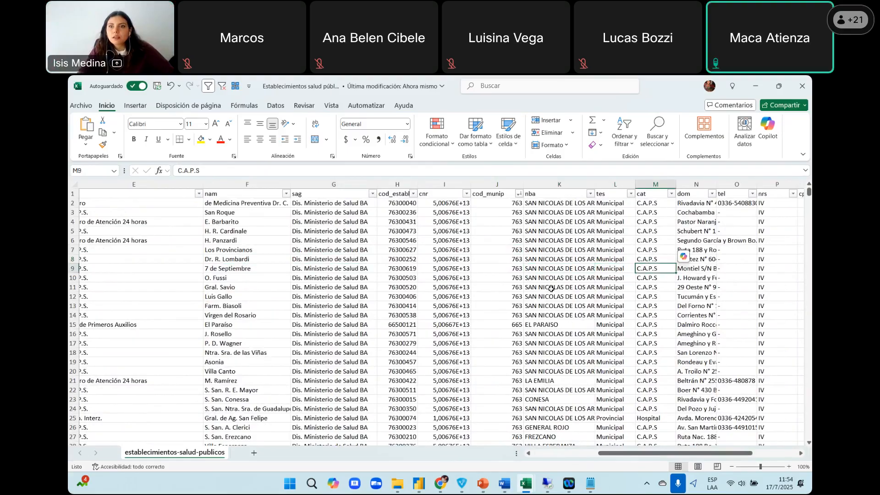
key(Right)
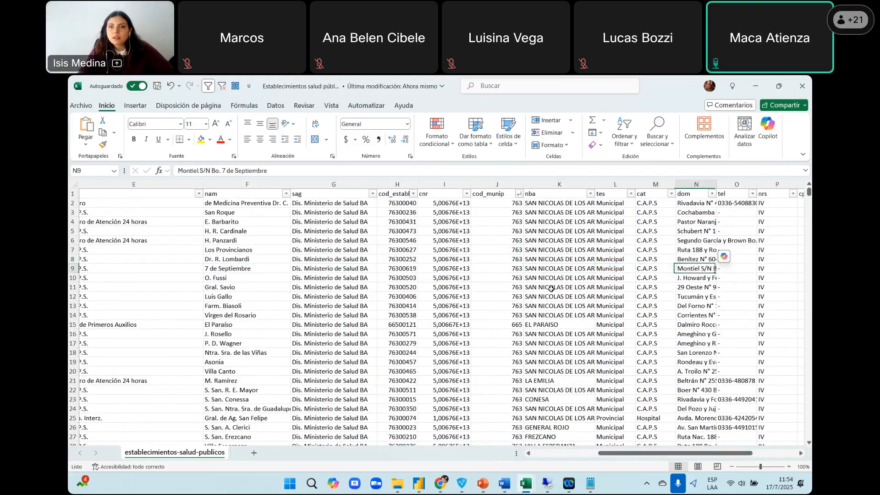
key(Right)
key(Left)
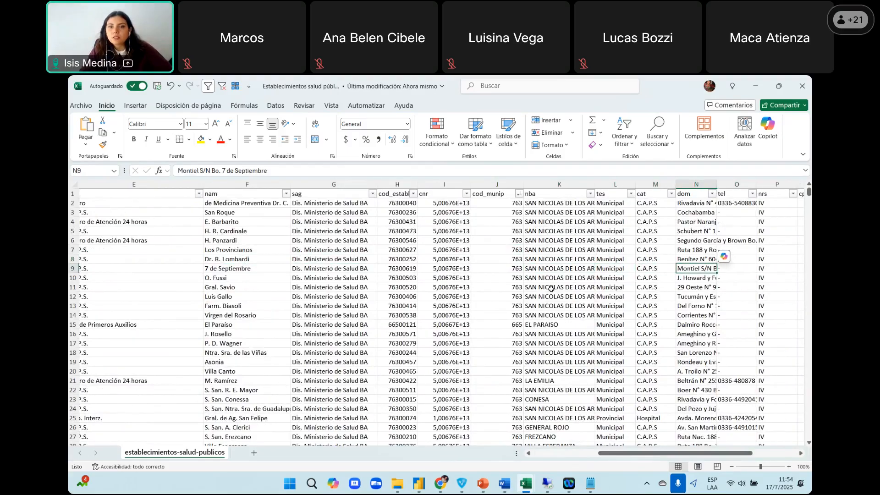
key(Right)
key(Right)
key(Right)
key(Right)
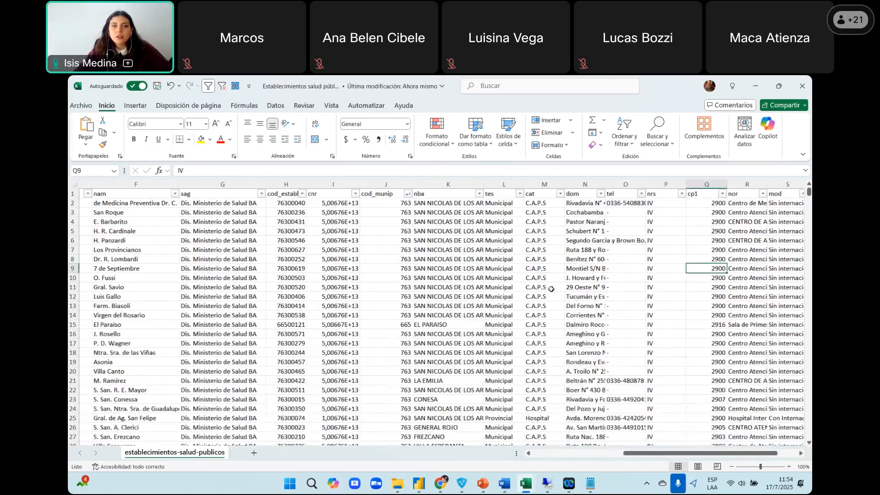
Go over the nba, tes, cat and dom cells in the rows down to 15 to relate locality, type, category and address
click(420, 260)
click(486, 269)
click(456, 307)
click(535, 306)
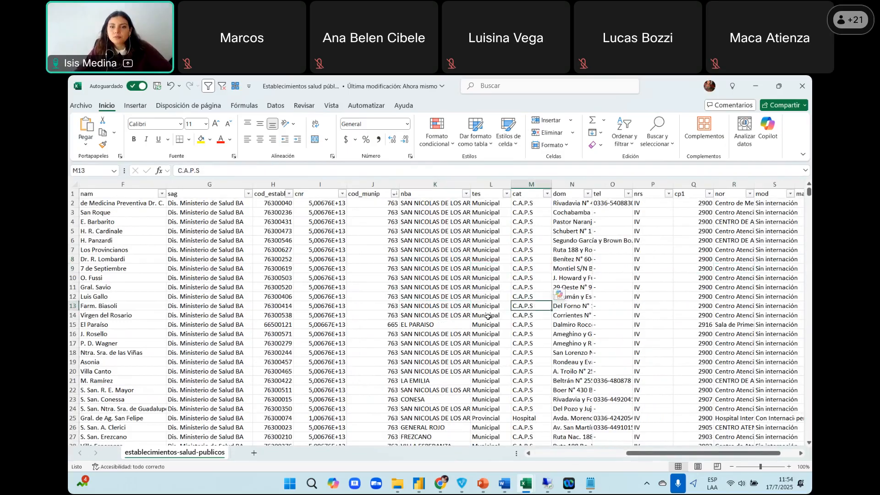
click(458, 316)
click(495, 325)
click(534, 325)
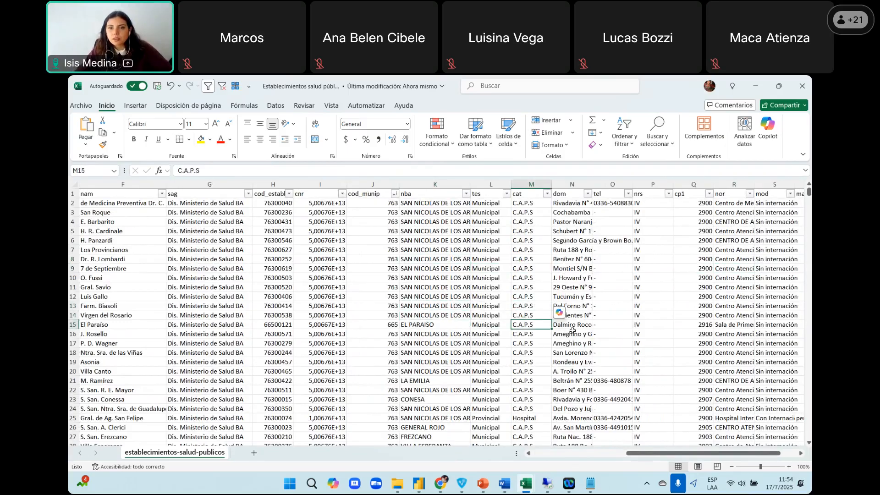
click(572, 330)
Widen the tel column to show the full phone numbers, and select the whole cp1 column
drag(651, 457, 669, 457)
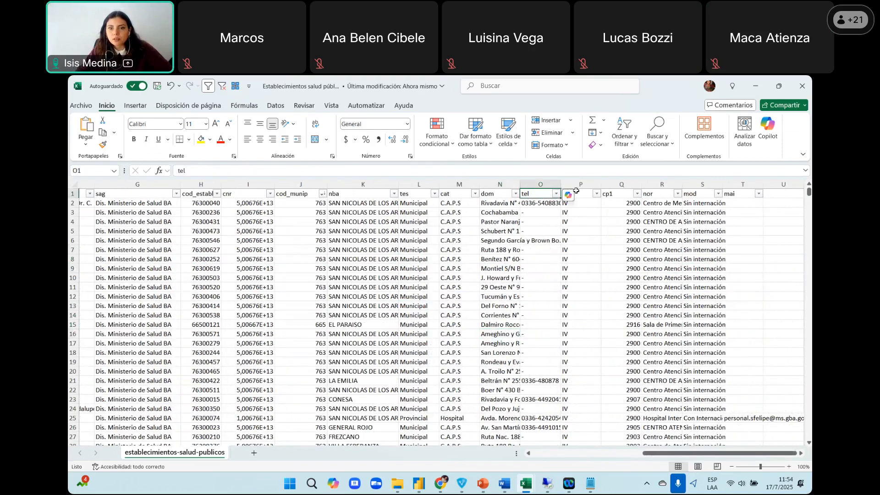
click(587, 296)
drag(569, 185, 580, 185)
click(599, 184)
click(641, 184)
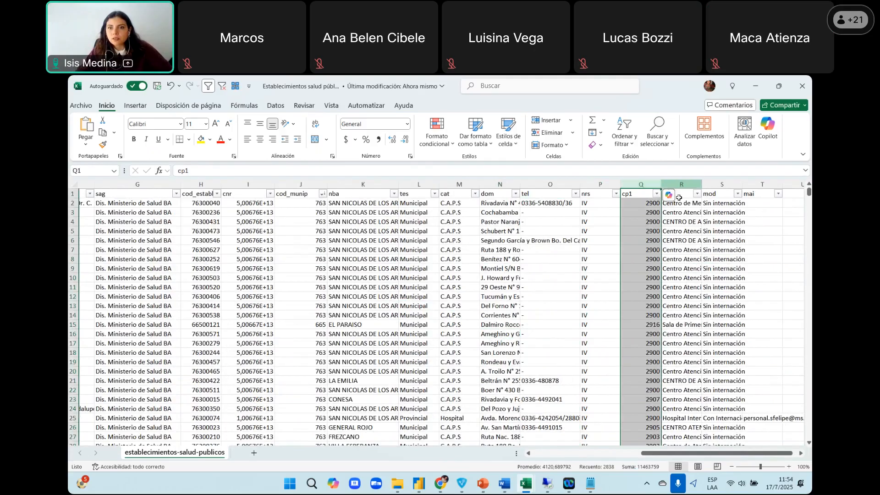
Widen the nor column to show more of the establishment names, and select its cell in row 10
click(800, 453)
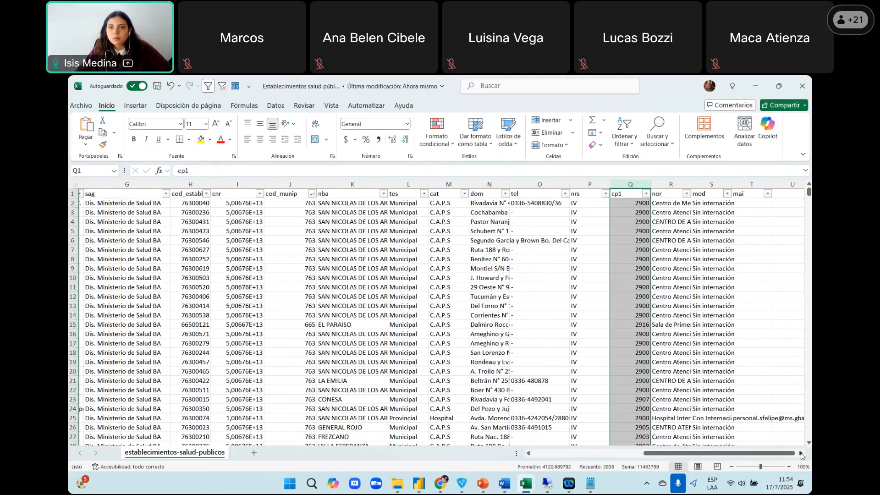
scroll(660, 374, right, 3)
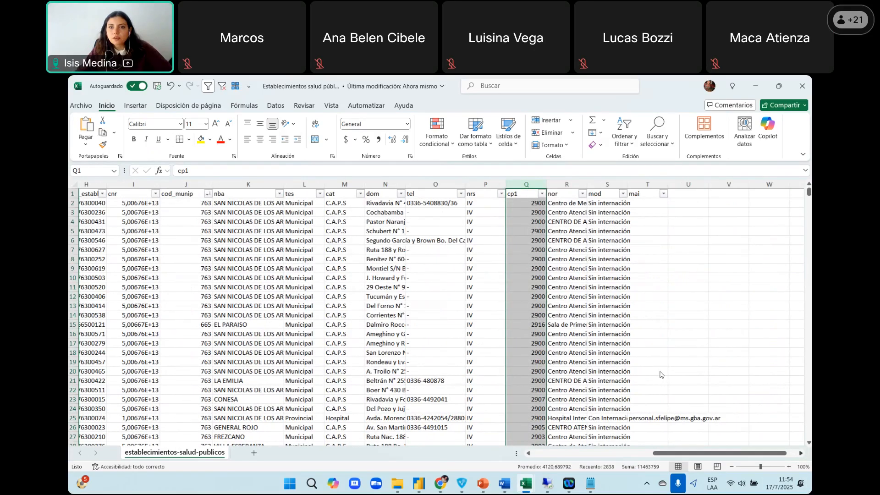
scroll(661, 375, right, 1)
click(539, 250)
click(541, 278)
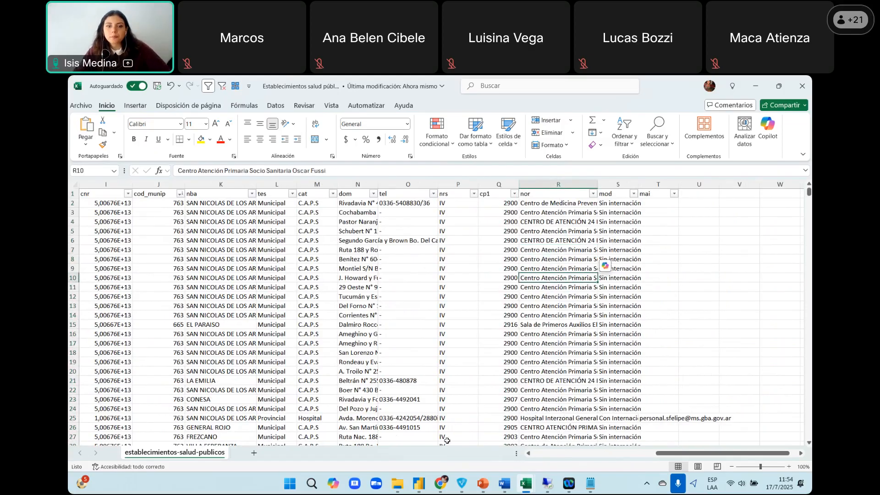
Return to the sheet's first columns and highlight gna together with nam, followed by fna and gna separately, to compare them
drag(669, 455, 426, 453)
click(192, 371)
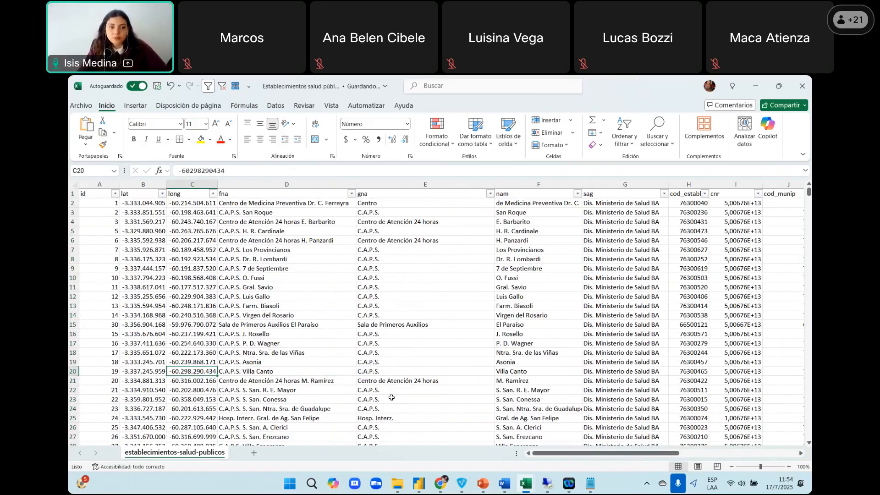
click(315, 223)
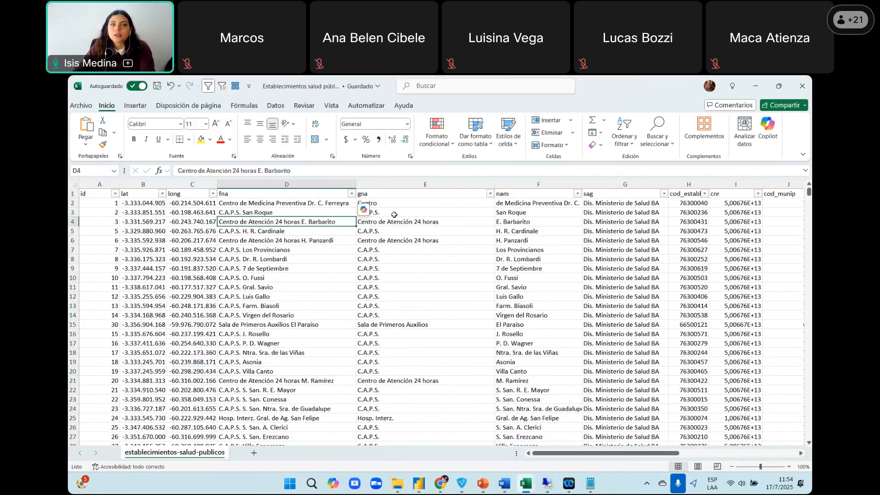
drag(425, 184, 526, 184)
click(311, 172)
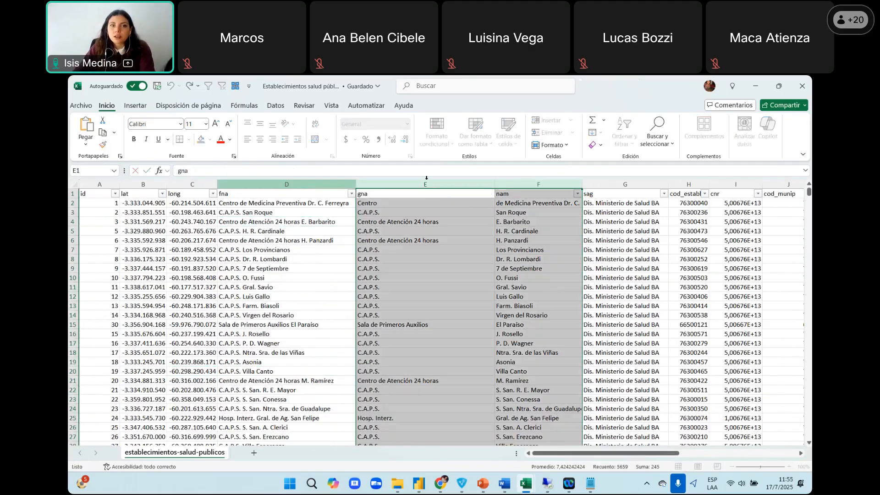
click(311, 186)
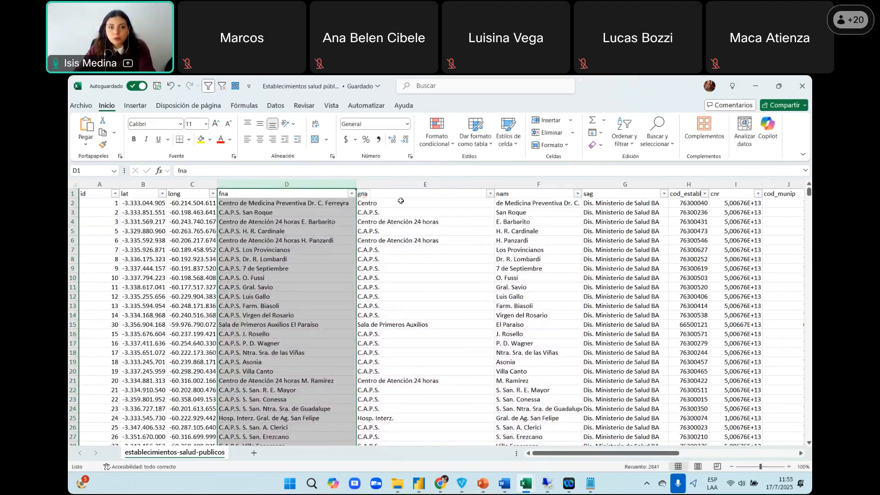
click(470, 214)
click(485, 184)
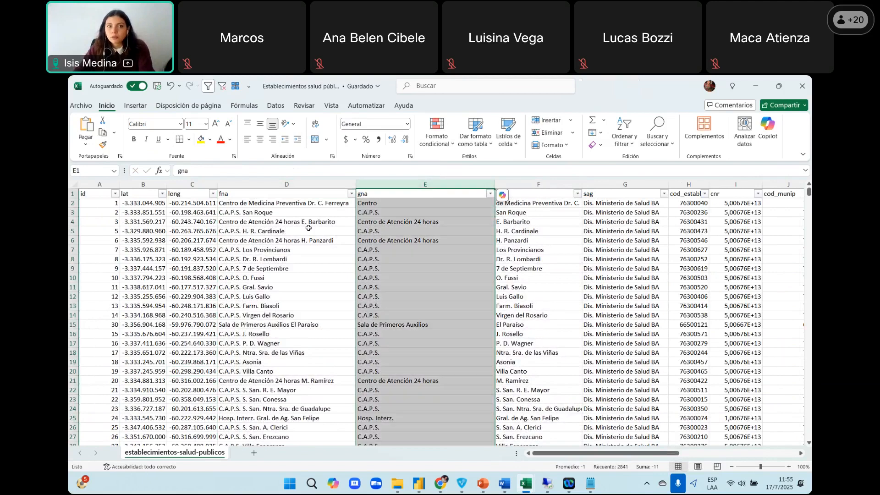
Look across from the fna column to the type and telephone fields, selecting cells L6 and O3
click(263, 216)
drag(612, 453, 714, 451)
click(433, 240)
click(458, 184)
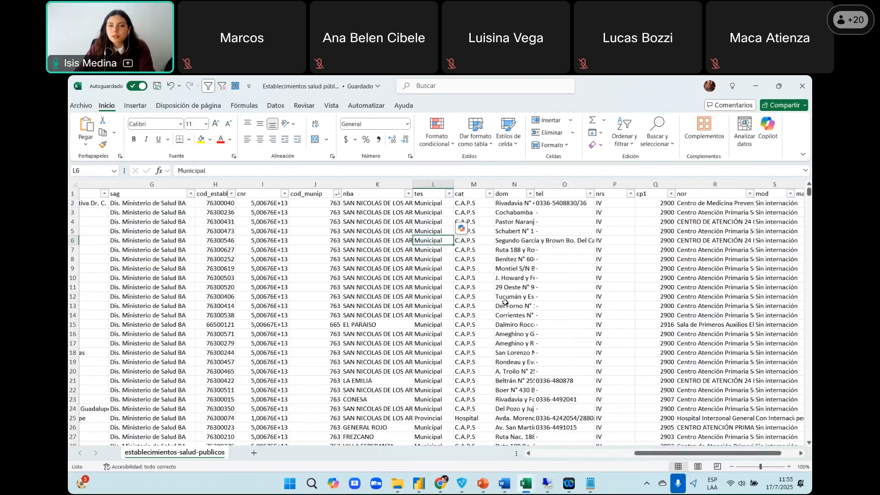
drag(651, 454, 625, 430)
click(552, 240)
click(539, 212)
Review the establishment categories in the cat column's filter list without filtering, and return to the sheet's first columns
click(465, 193)
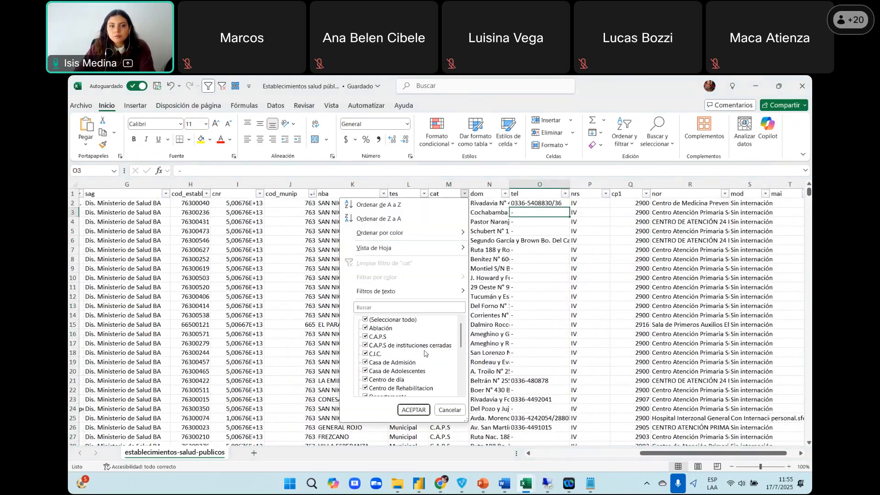
scroll(380, 375, down, 6)
scroll(435, 376, up, 6)
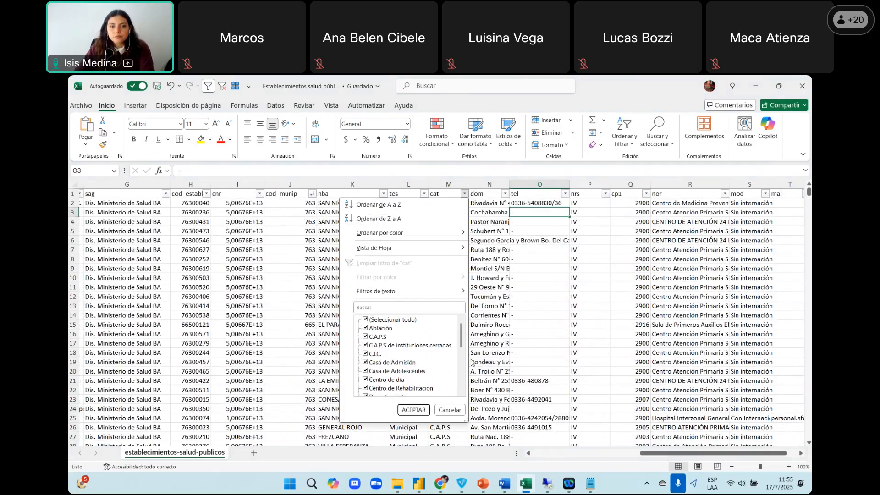
click(512, 334)
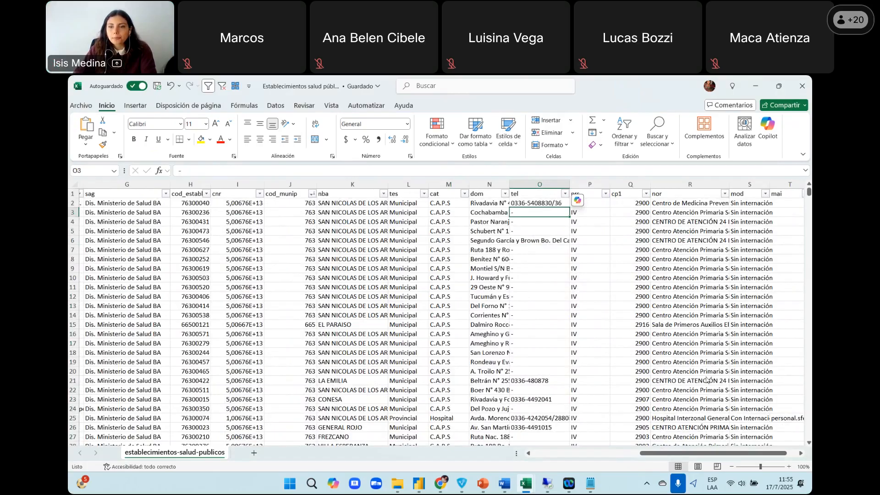
click(678, 426)
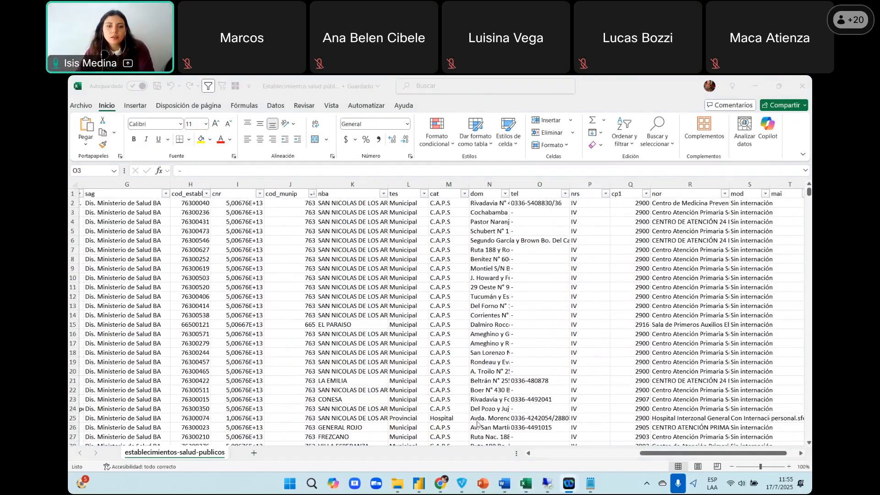
drag(655, 454, 405, 466)
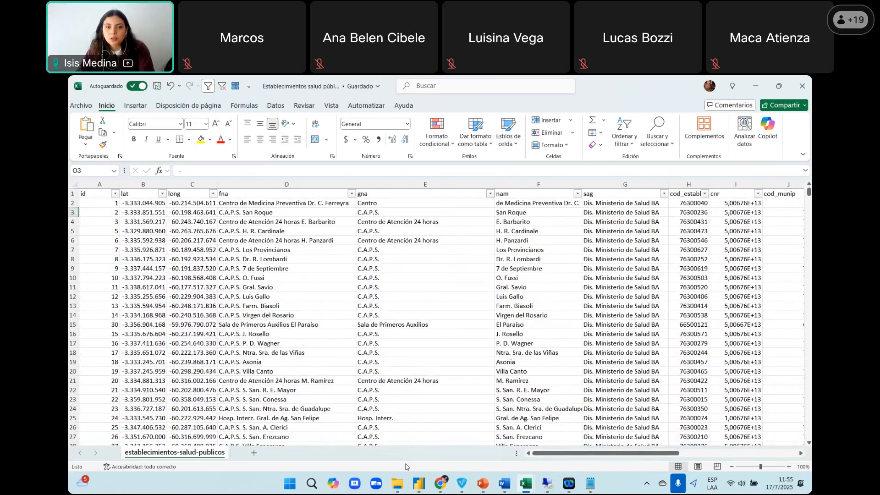
Switch to the Actividad Final Word document and highlight question 2 about the number of CAPS in Arrecifes
key(alt+Tab)
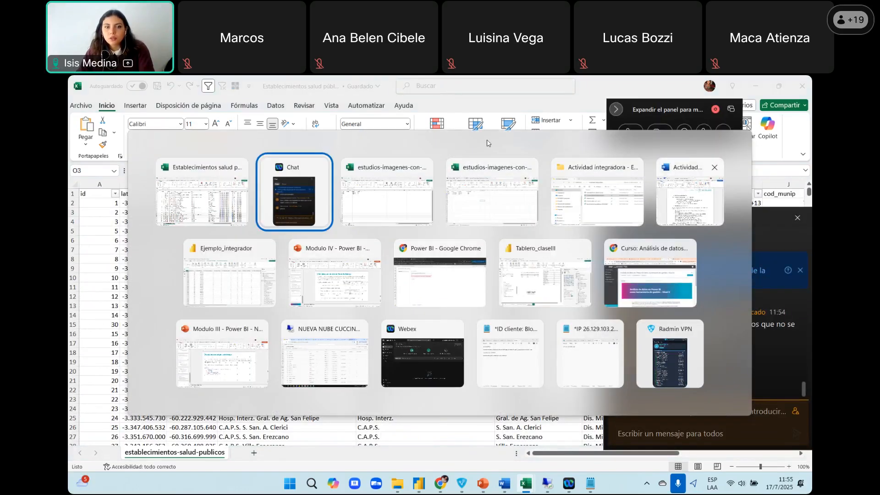
click(689, 194)
scroll(329, 250, down, 3)
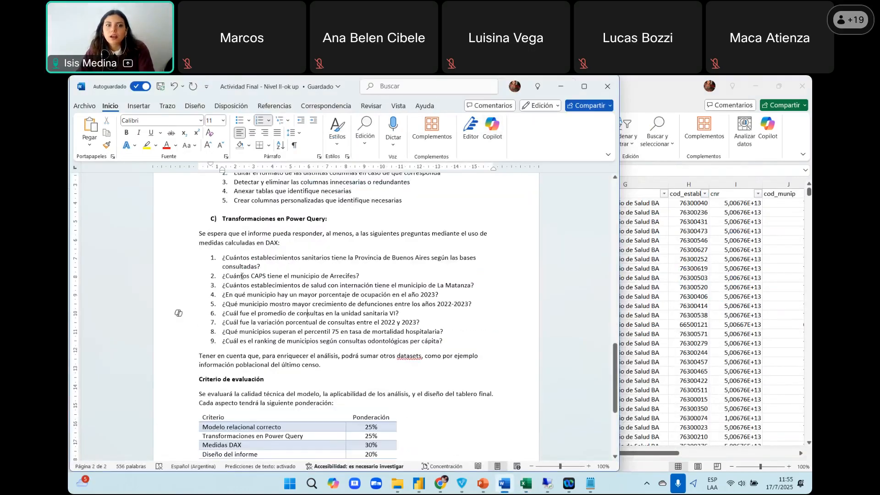
mouse_move(225, 276)
mouse_down()
mouse_move(362, 275)
mouse_move(228, 273)
mouse_up()
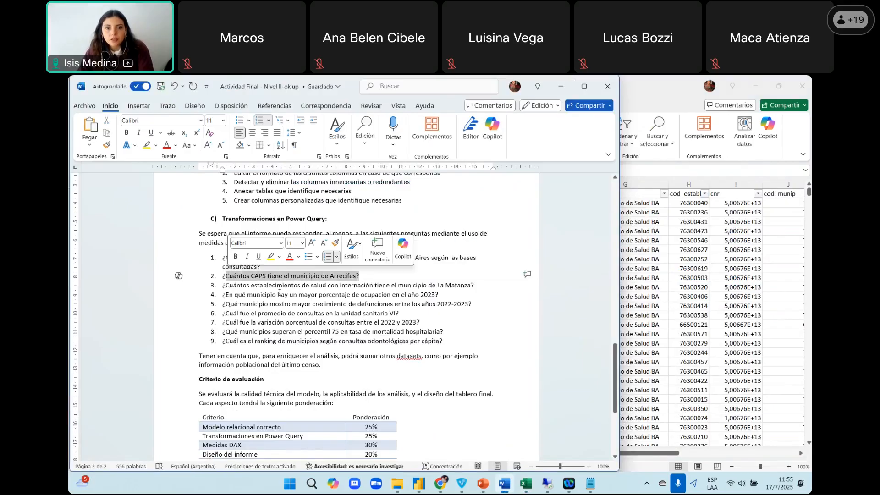
Highlight question 6 about average consultations in unidad sanitaria VI, and look over the remaining questions and the evaluation criteria
click(303, 313)
drag(398, 313, 226, 313)
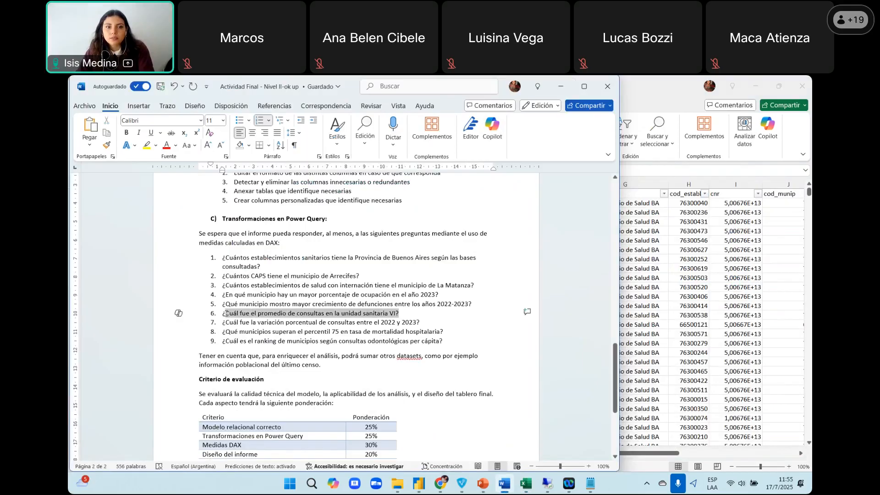
click(338, 341)
triple_click(280, 313)
click(394, 330)
drag(398, 313, 222, 314)
click(320, 341)
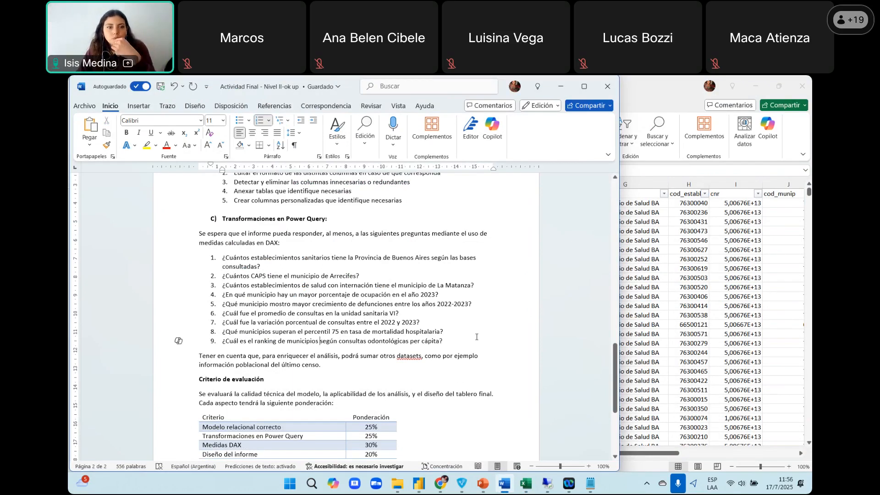
scroll(476, 337, down, 3)
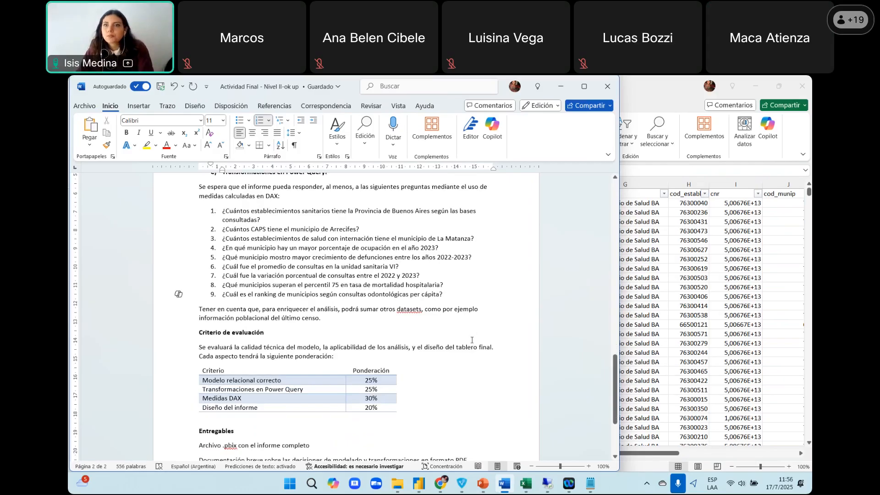
scroll(471, 335, up, 2)
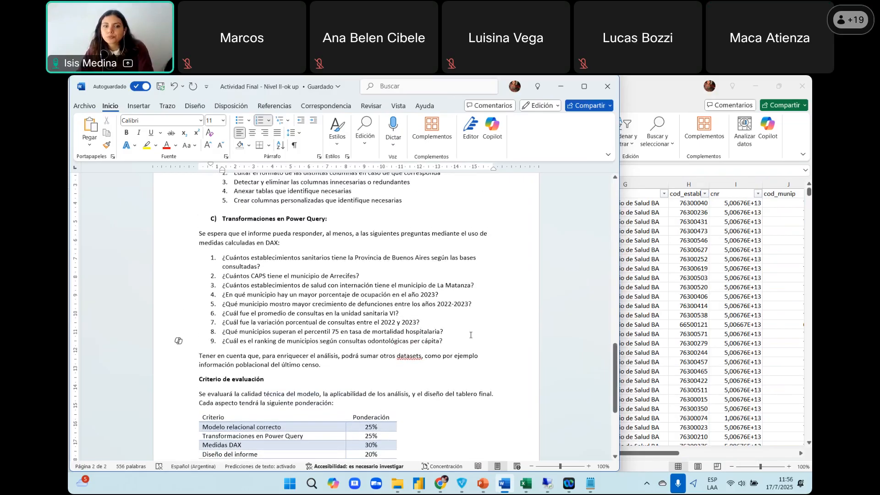